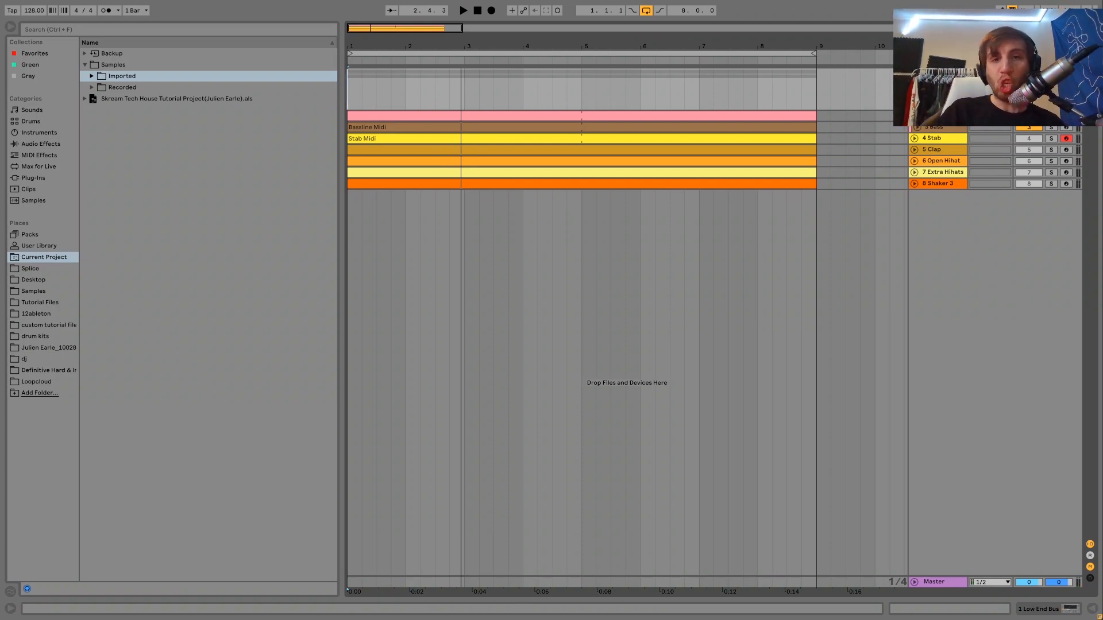
Play the full loop while opening the device chains of the kick and bass tracks, ending on the kick track.
{"action": "key", "text": "space"}
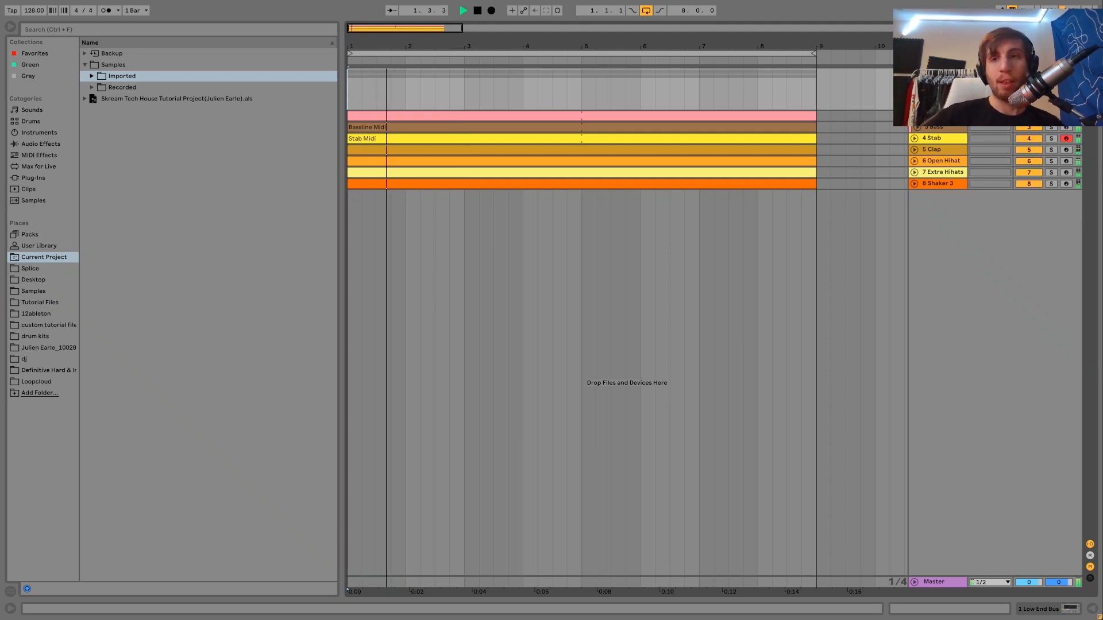
{"action": "key", "text": "space"}
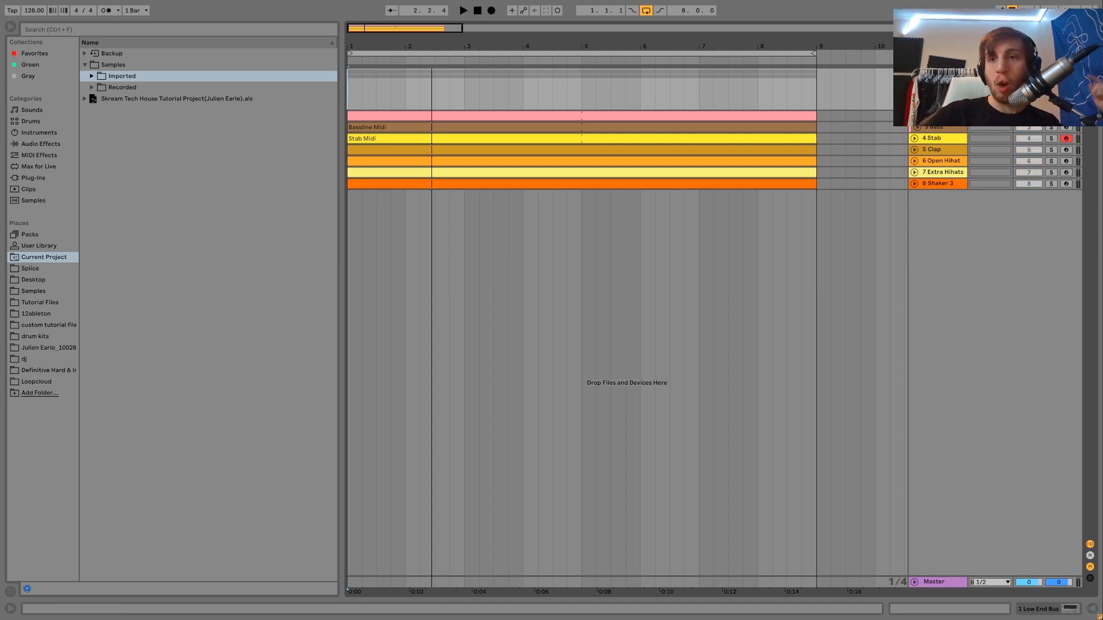
{"action": "double_click", "coordinate": [936, 117]}
{"action": "key", "text": "space"}
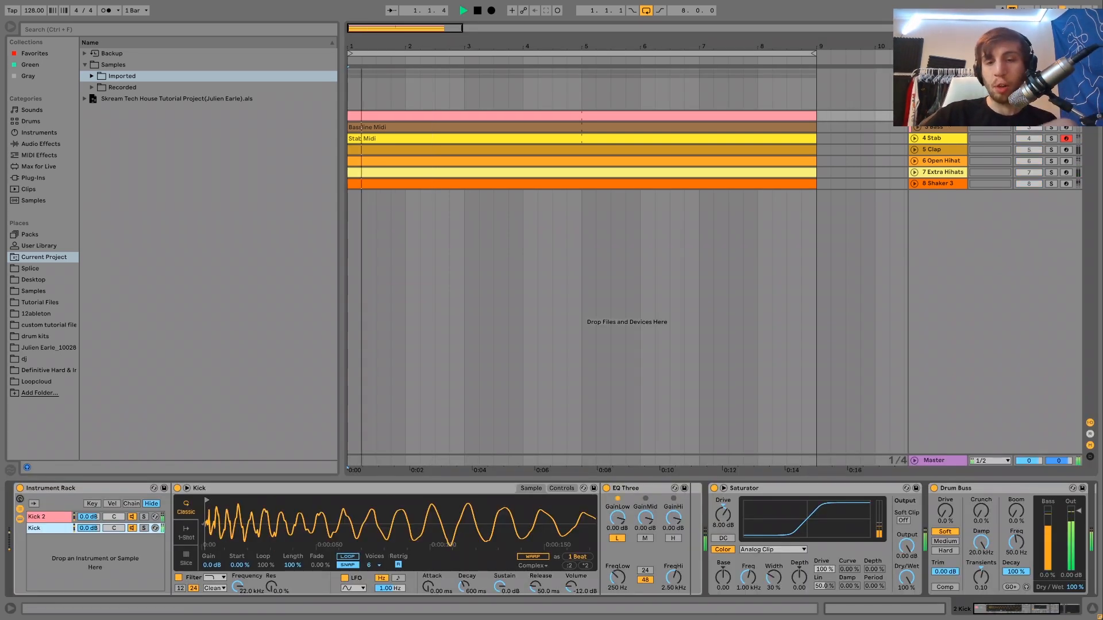
{"action": "left_click", "coordinate": [935, 127]}
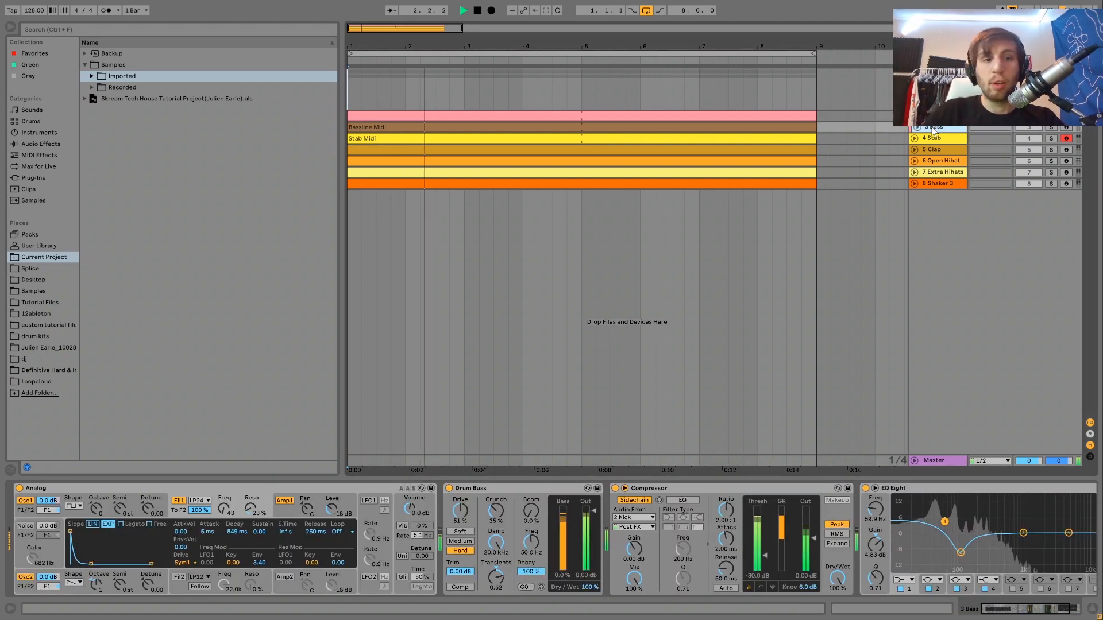
{"action": "left_click", "coordinate": [935, 117]}
{"action": "key", "text": "space"}
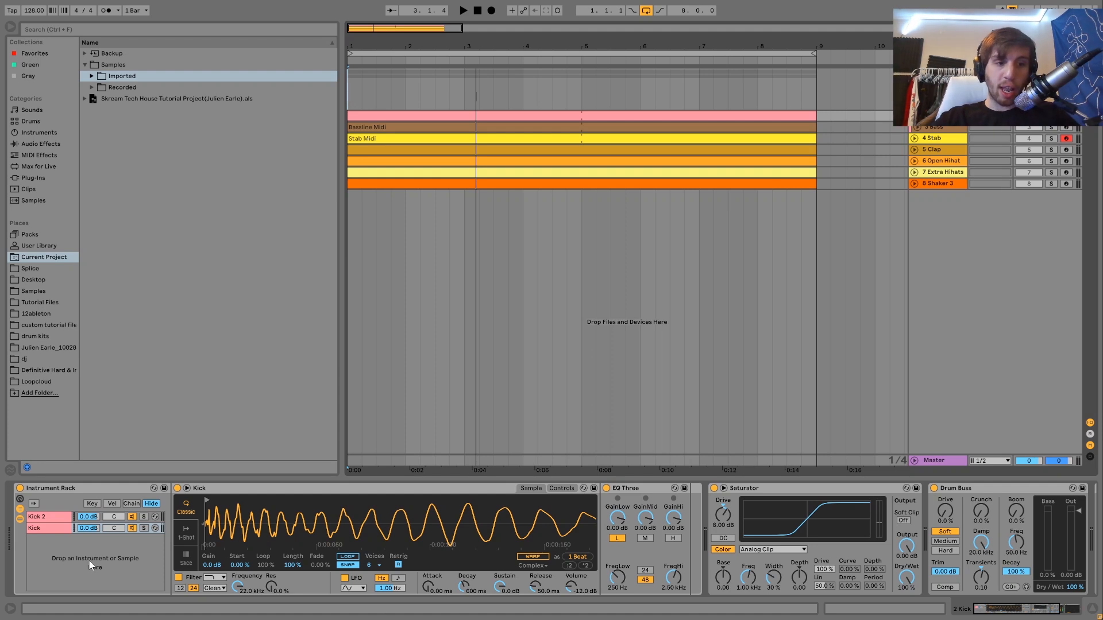
Solo the Kick chain in the kick track's Instrument Rack and listen to it on its own.
{"action": "left_click", "coordinate": [145, 528]}
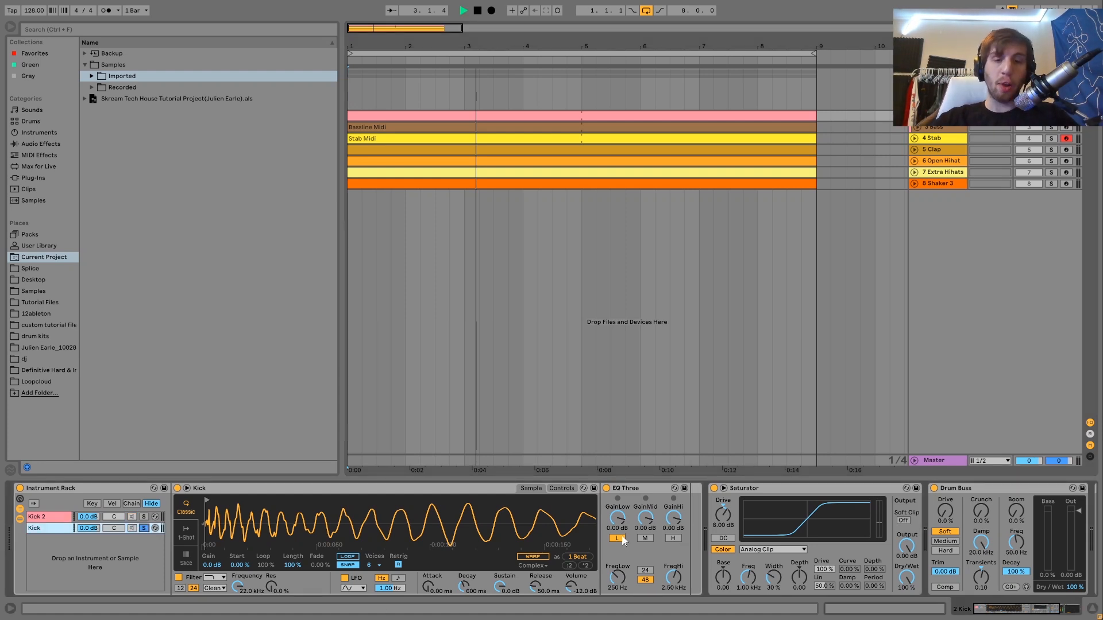
{"action": "key", "text": "space"}
{"action": "key", "text": "space"}
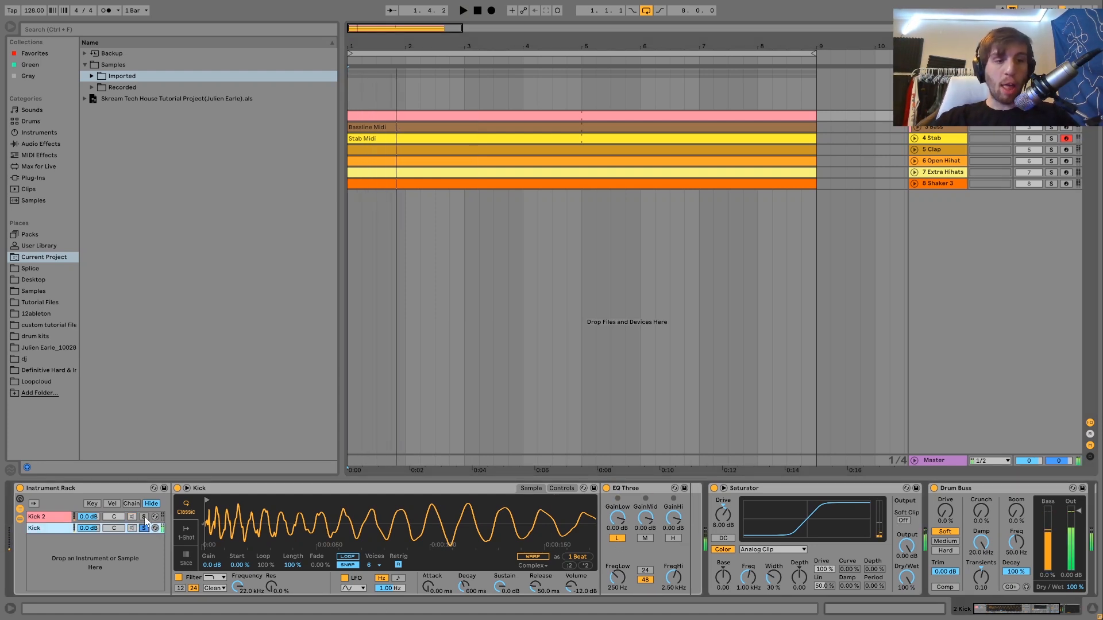
Solo the Kick 2 chain in the Instrument Rack and listen to that layer on its own.
{"action": "left_click", "coordinate": [145, 517]}
{"action": "key", "text": "space"}
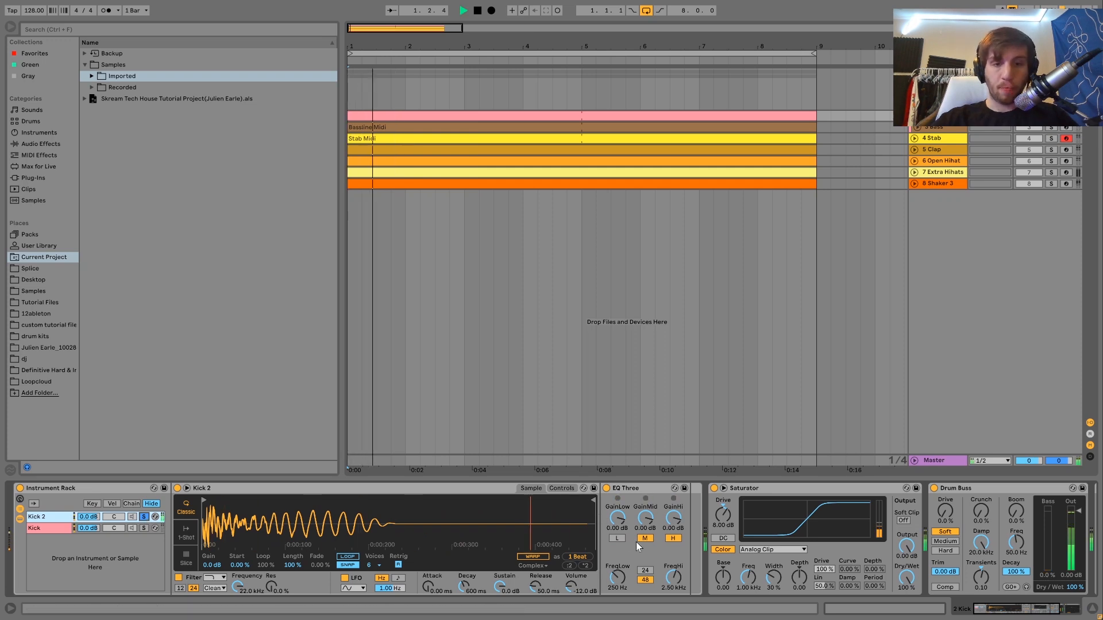
{"action": "key", "text": "space"}
{"action": "key", "text": "space"}
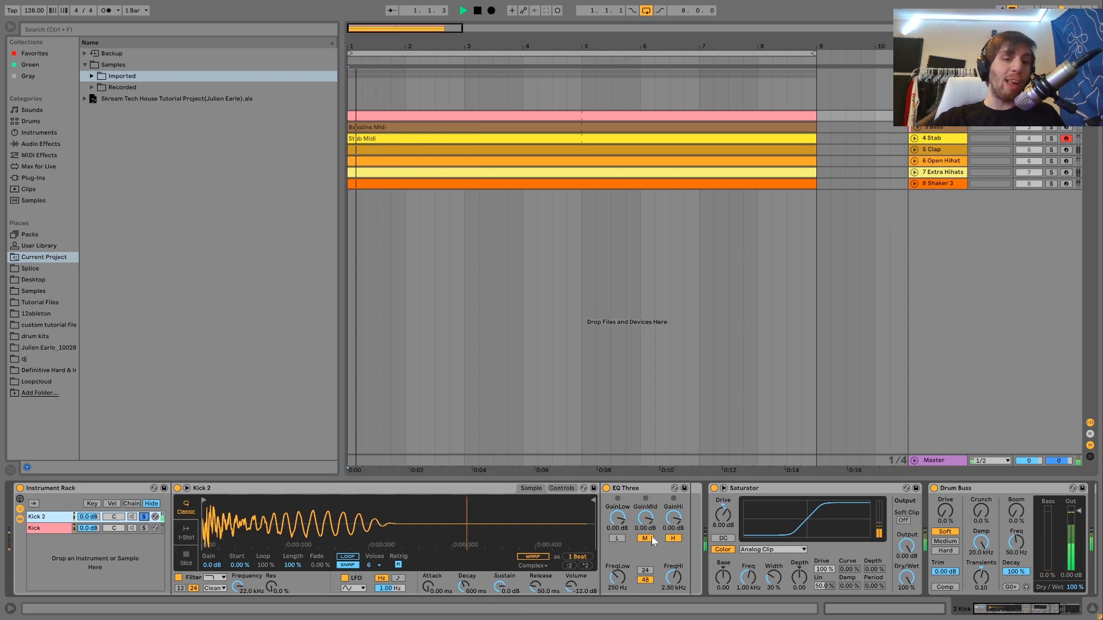
{"action": "key", "text": "space"}
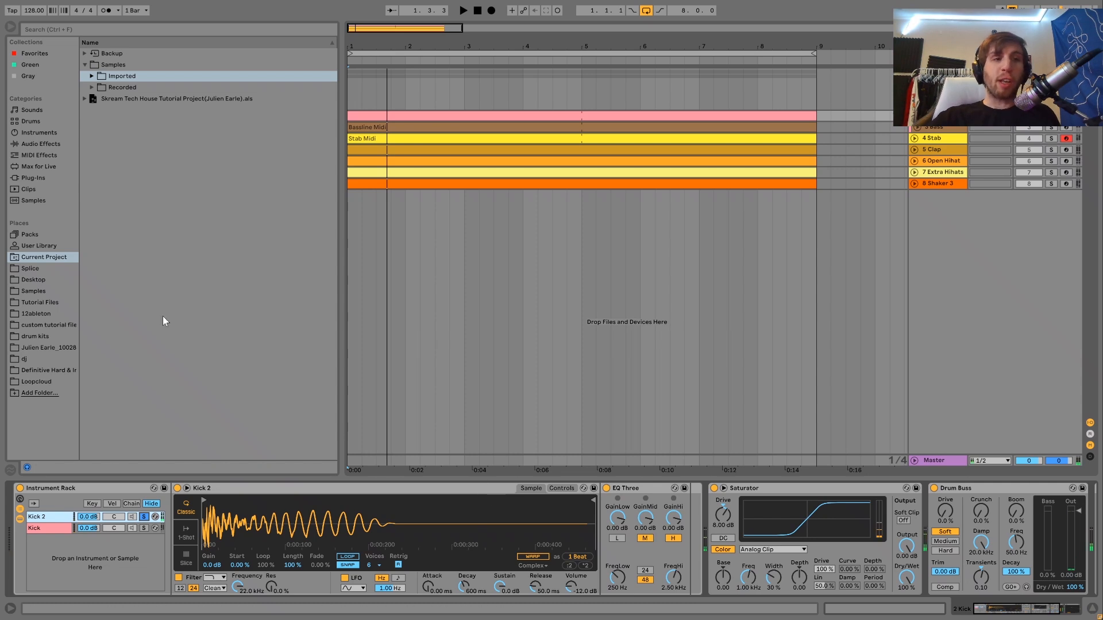
Add an EQ Eight after the EQ Three in the Kick 2 chain and set band 8 as a high cut at 530 Hz.
{"action": "left_click", "coordinate": [23, 147]}
{"action": "mouse_move", "coordinate": [122, 181]}
{"action": "left_mouse_down"}
{"action": "mouse_move", "coordinate": [202, 319]}
{"action": "mouse_move", "coordinate": [672, 566]}
{"action": "mouse_move", "coordinate": [684, 556]}
{"action": "left_mouse_up"}
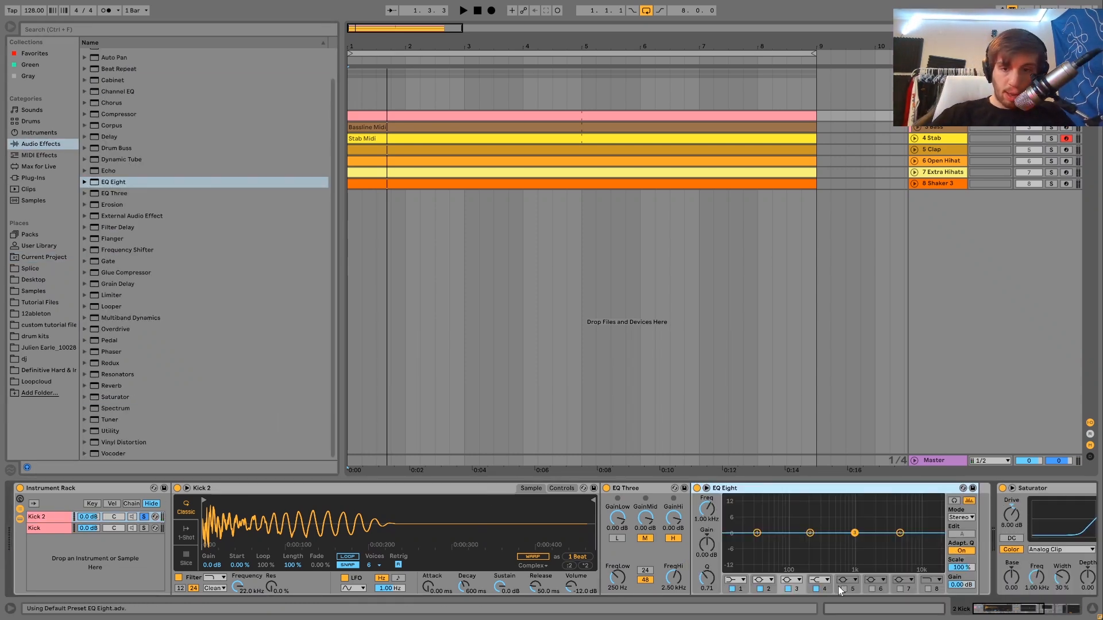
{"action": "left_click", "coordinate": [928, 589]}
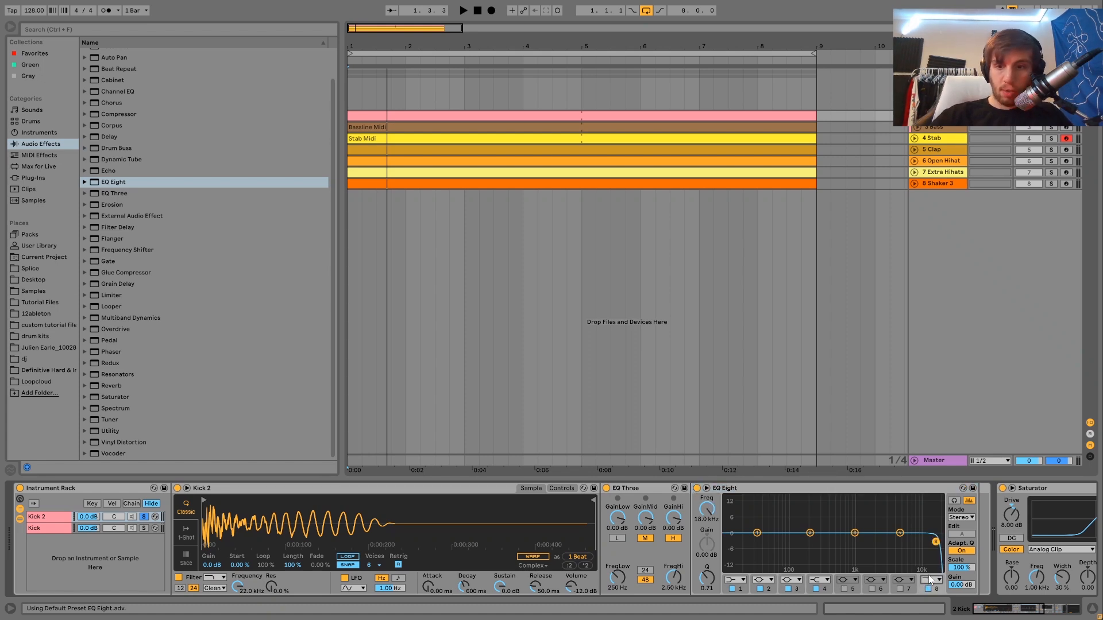
{"action": "left_click_drag", "start_coordinate": [701, 521], "coordinate": [701, 560]}
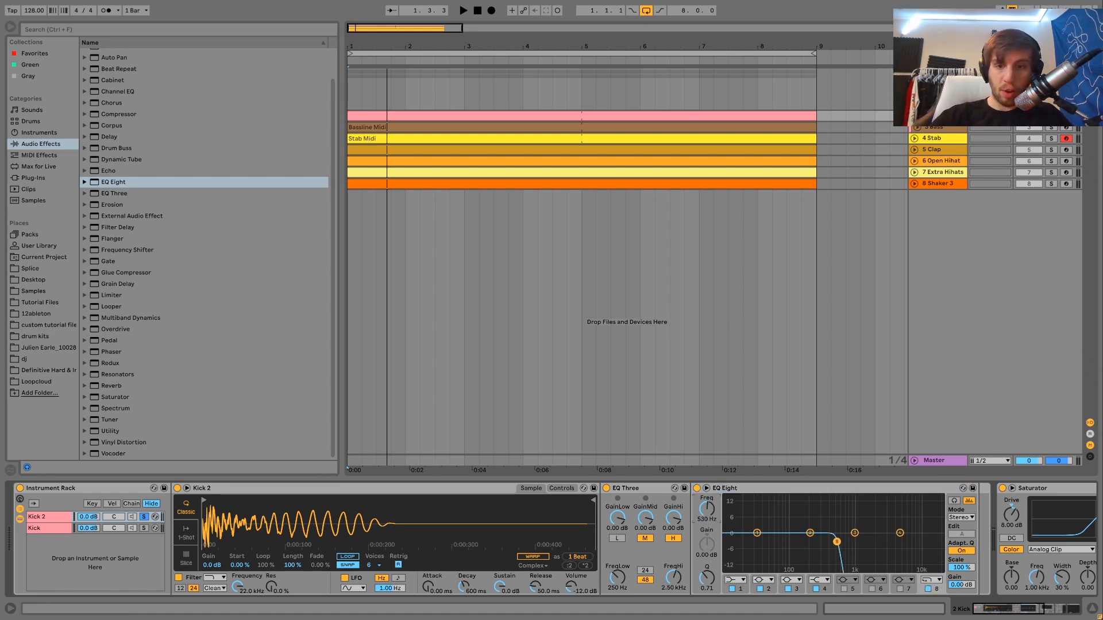
Duplicate the EQ Eight, change the copy's band 8 to a low cut, and inspect the first EQ's enlarged curve.
{"action": "left_click", "coordinate": [792, 492]}
{"action": "key", "text": "ctrl+d"}
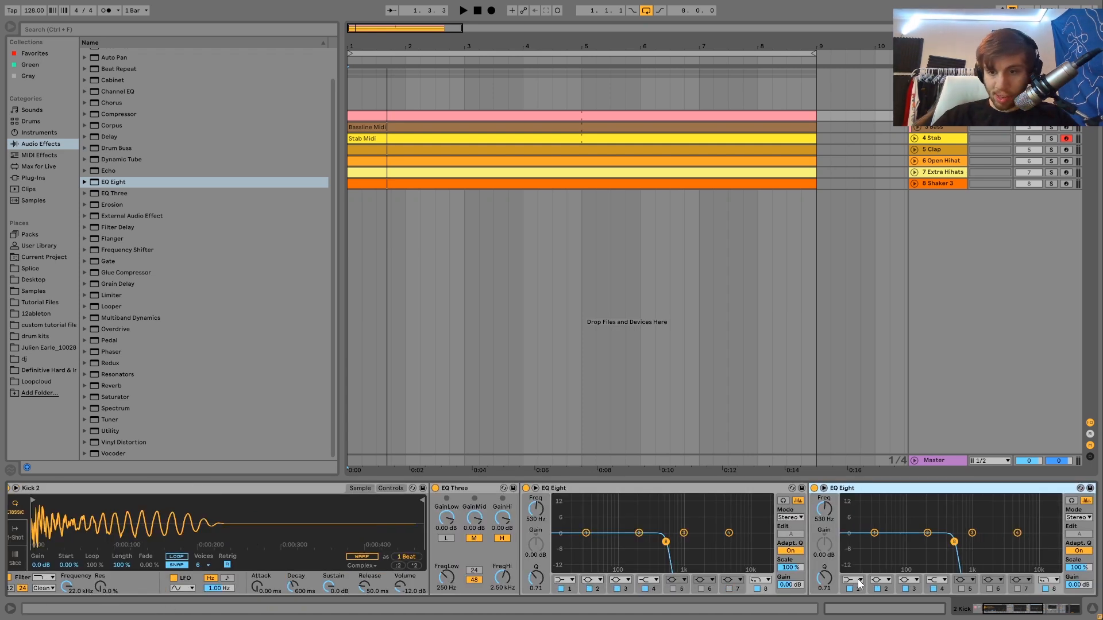
{"action": "left_click", "coordinate": [1043, 580]}
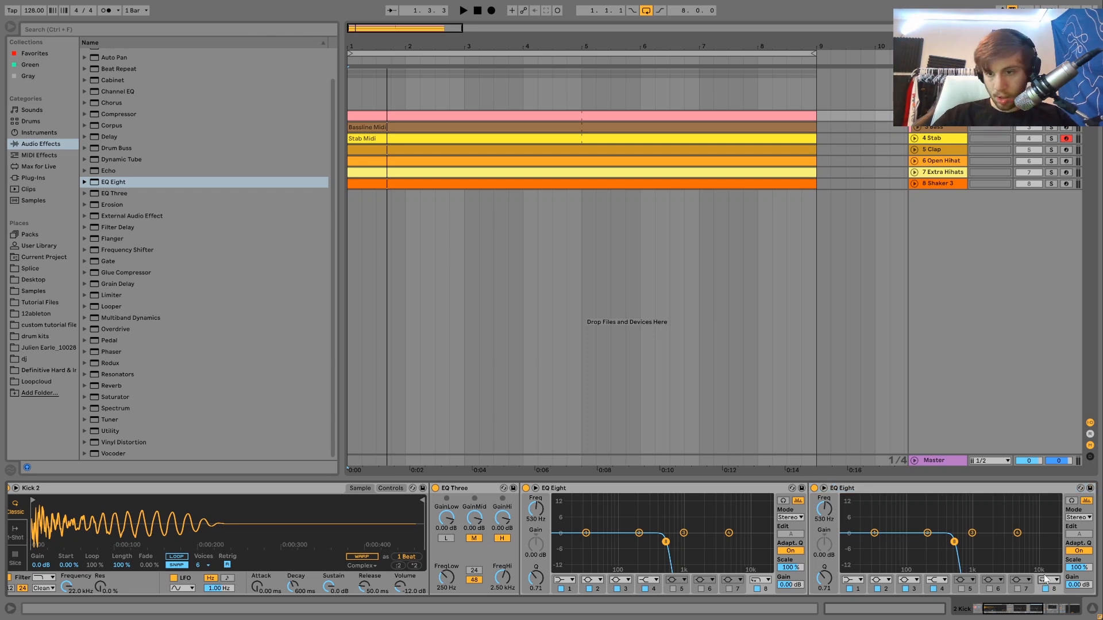
{"action": "left_click", "coordinate": [1050, 509]}
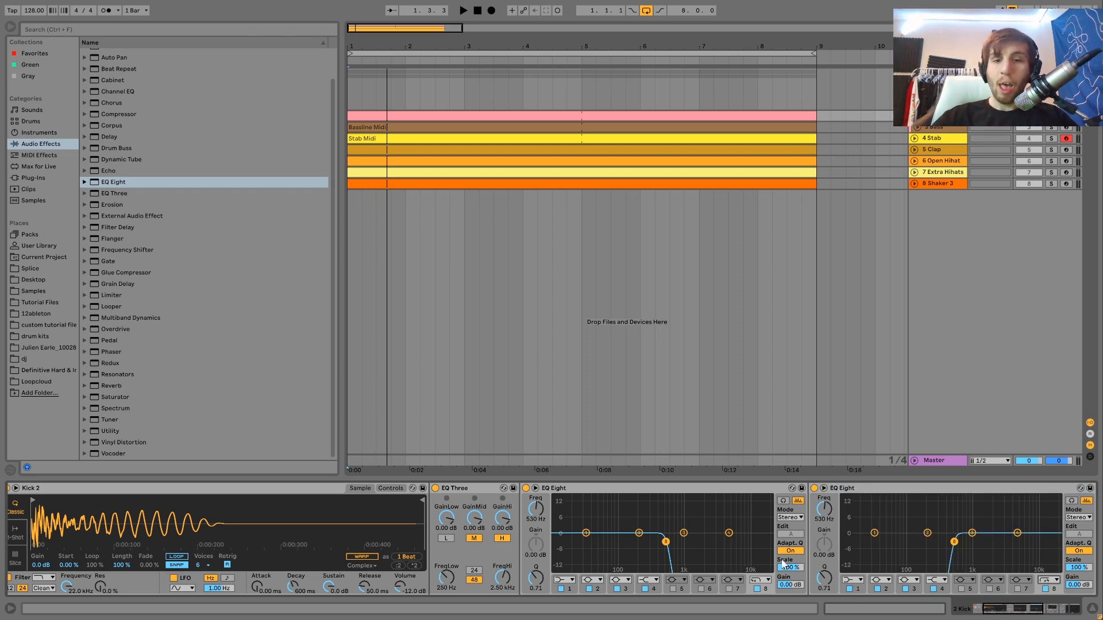
{"action": "left_click", "coordinate": [536, 487]}
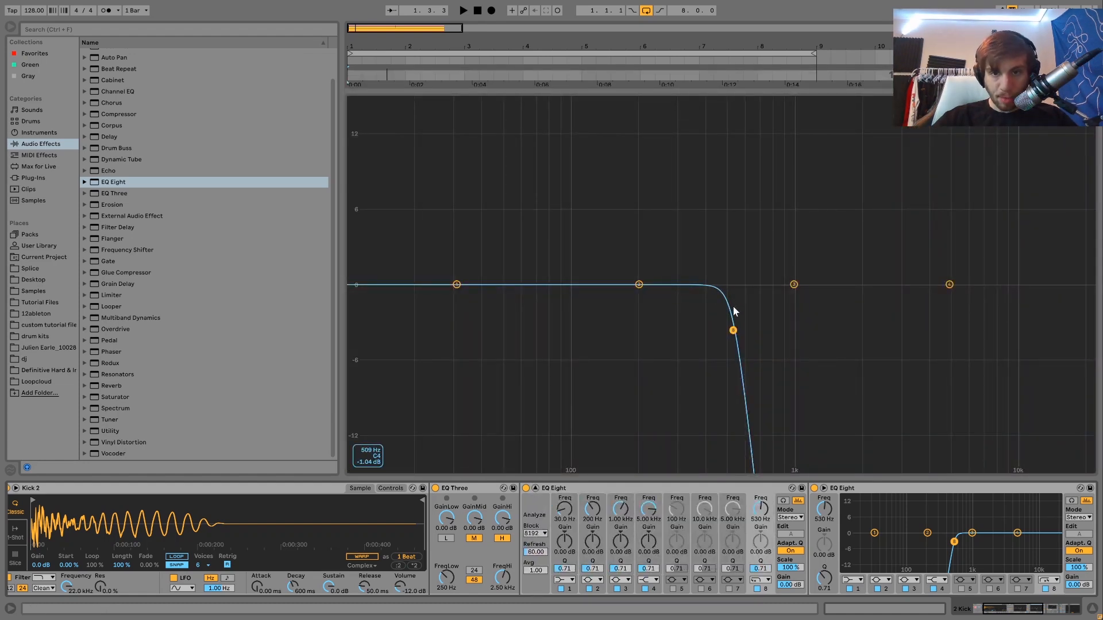
{"action": "left_click", "coordinate": [536, 488]}
Delete both EQ Eight devices from the Kick 2 chain.
{"action": "left_click", "coordinate": [610, 489]}
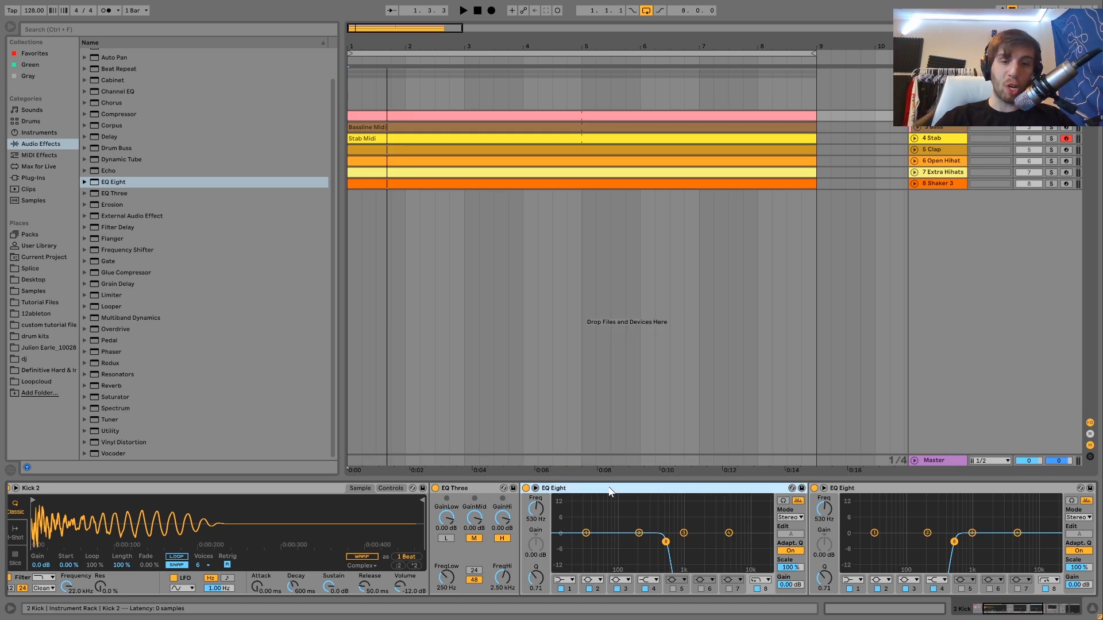
{"action": "key", "text": "Delete"}
{"action": "key", "text": "Delete"}
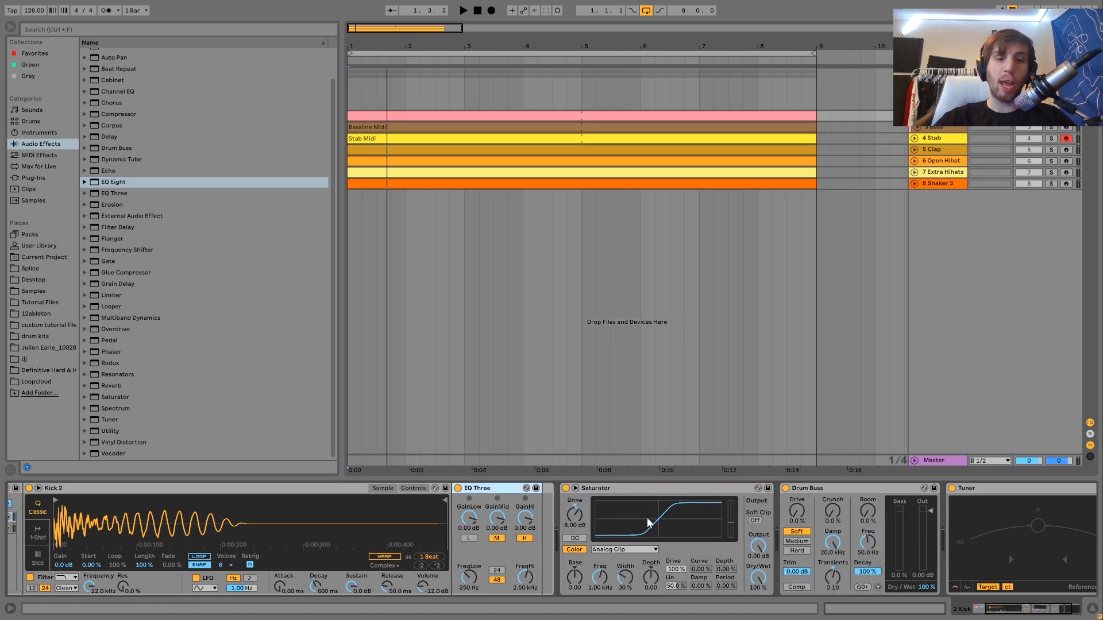
Play the loop and compare the soloed Kick 2 layer, both layers together, and the soloed Kick layer.
{"action": "key", "text": "space"}
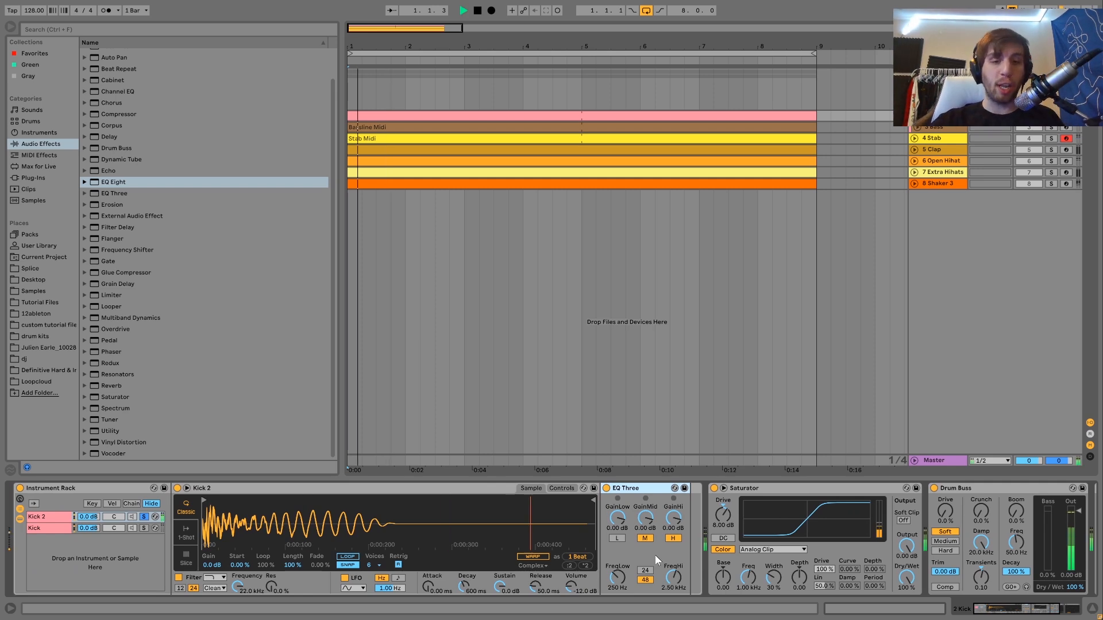
{"action": "left_click", "coordinate": [144, 517]}
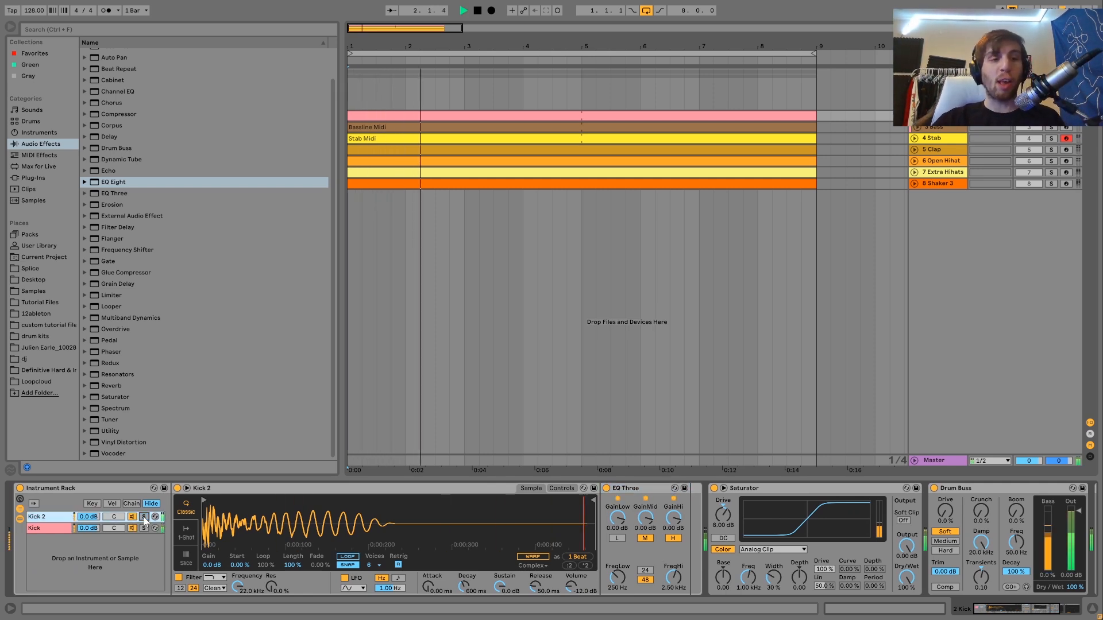
{"action": "key", "text": "space"}
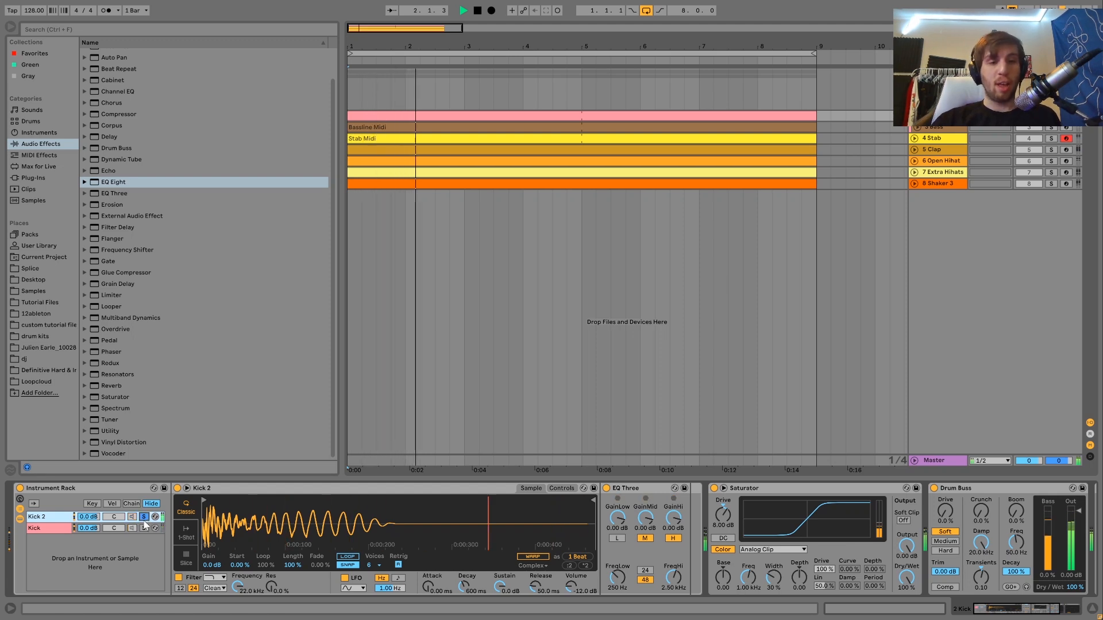
{"action": "left_click", "coordinate": [144, 528]}
{"action": "key", "text": "space"}
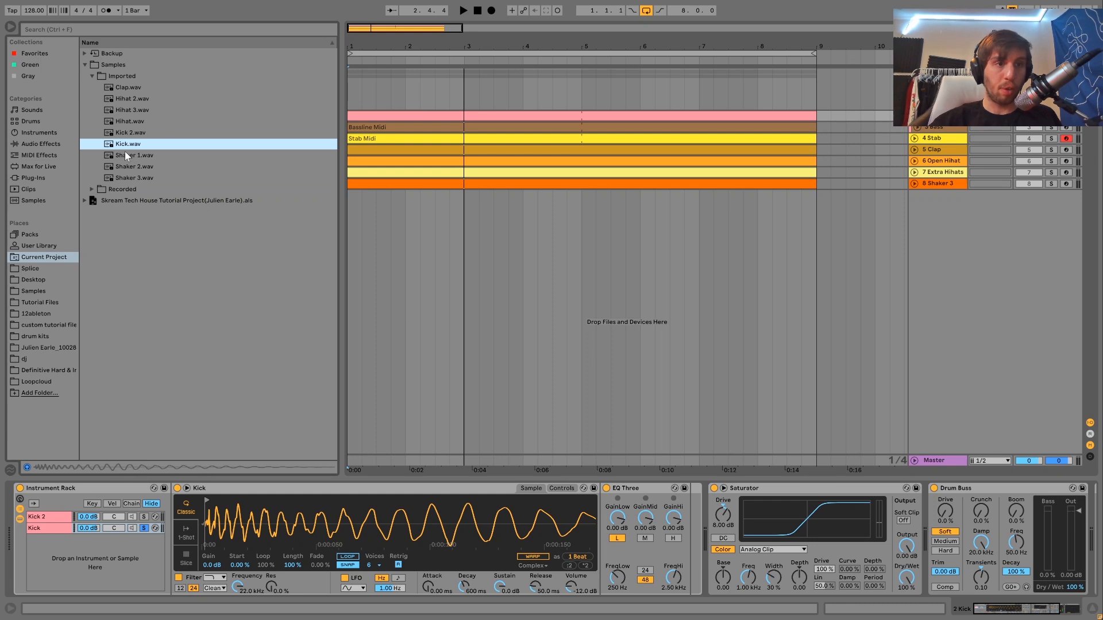
Preview the Kick.wav and Kick 2.wav samples in the project's Imported samples folder.
{"action": "left_click", "coordinate": [125, 146]}
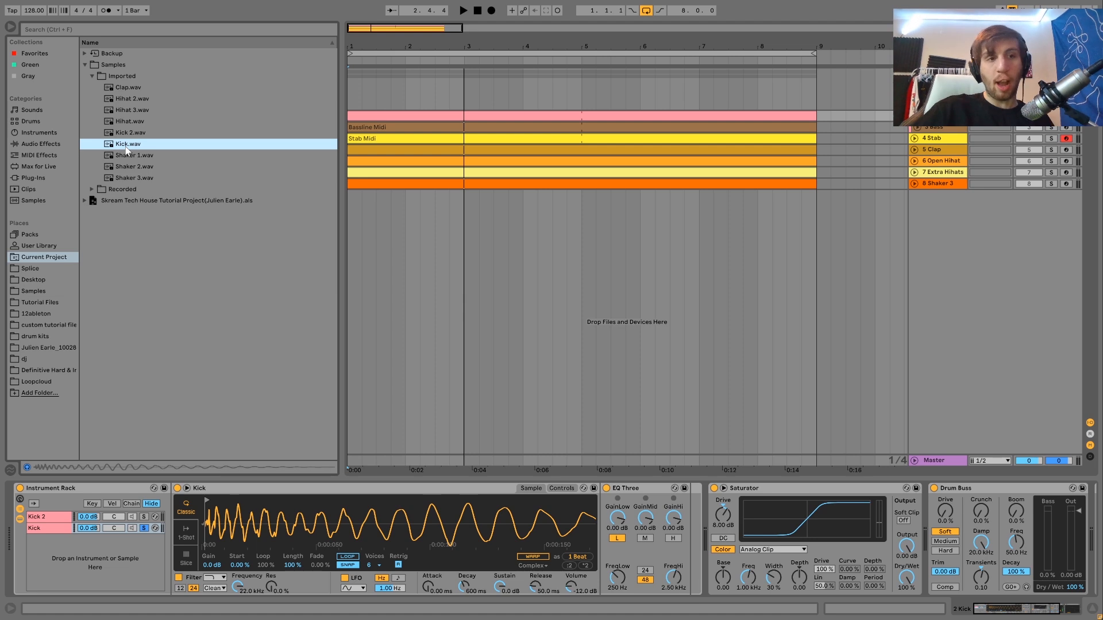
{"action": "key", "text": "Up"}
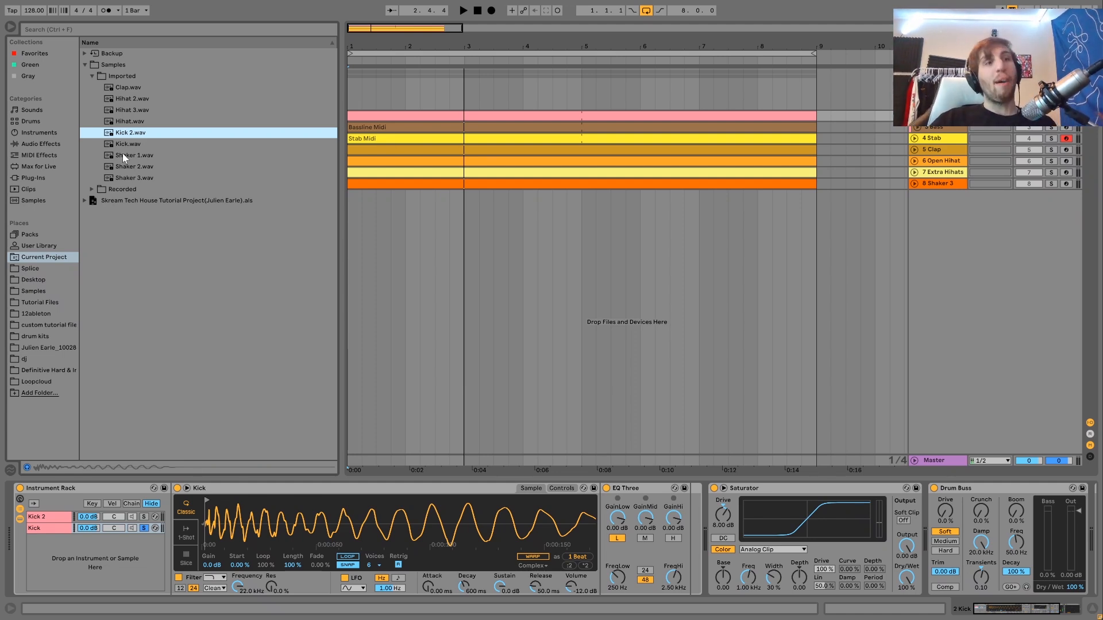
{"action": "key", "text": "Down"}
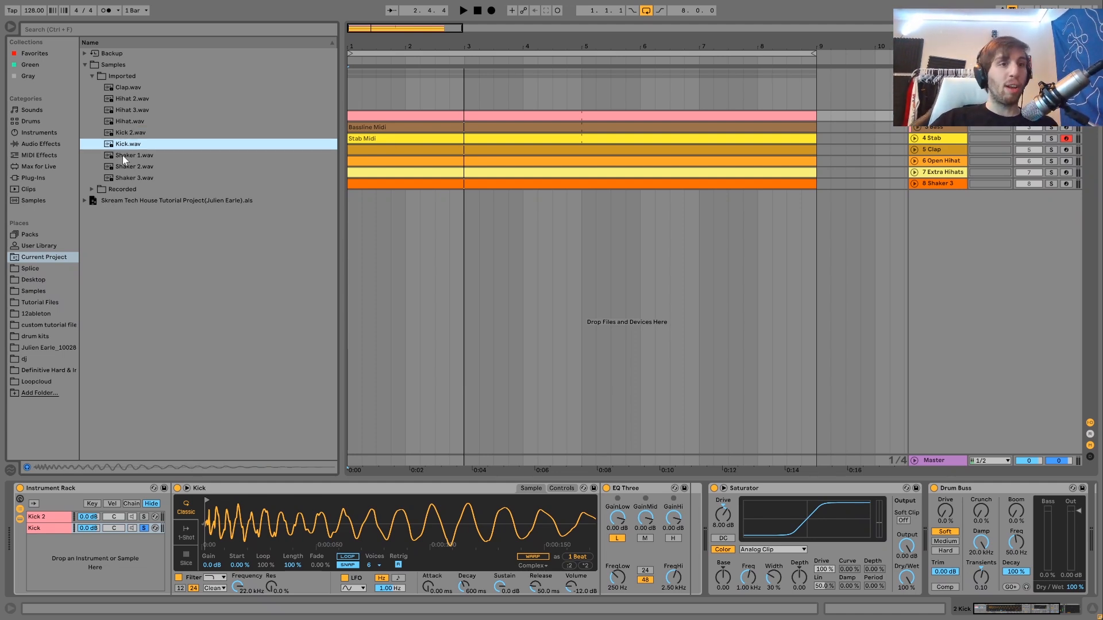
Release the Kick chain's solo and play both kick layers together.
{"action": "left_click", "coordinate": [145, 529]}
{"action": "key", "text": "space"}
{"action": "key", "text": "space"}
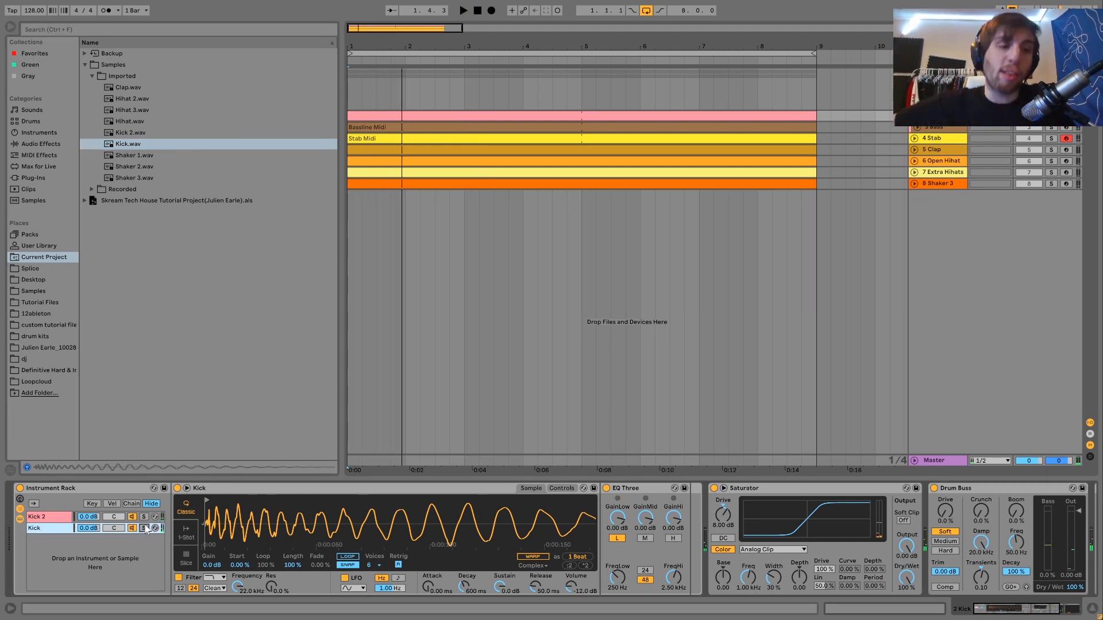
Play the Kick 2 chain soloed and compare it with both kick layers sounding together.
{"action": "left_click", "coordinate": [144, 518]}
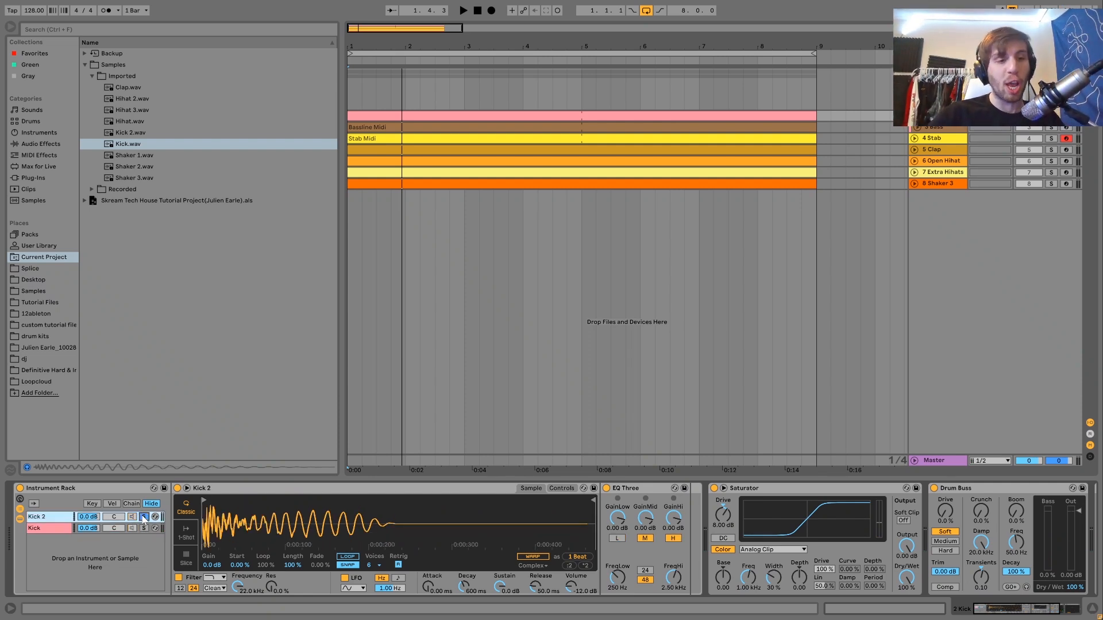
{"action": "key", "text": "space"}
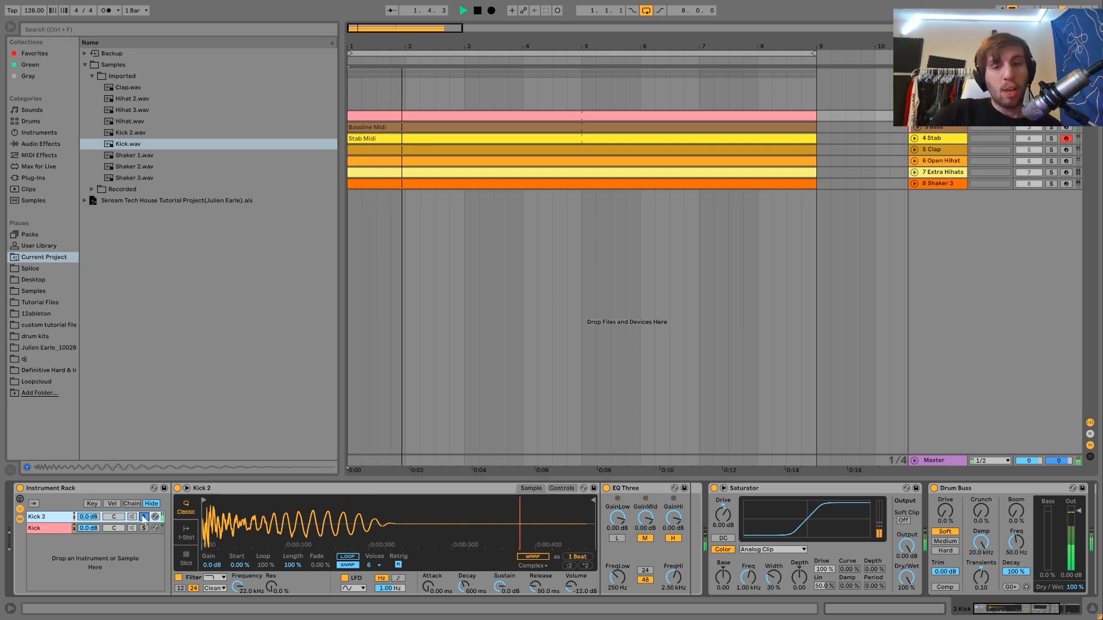
{"action": "key", "text": "space"}
{"action": "key", "text": "space"}
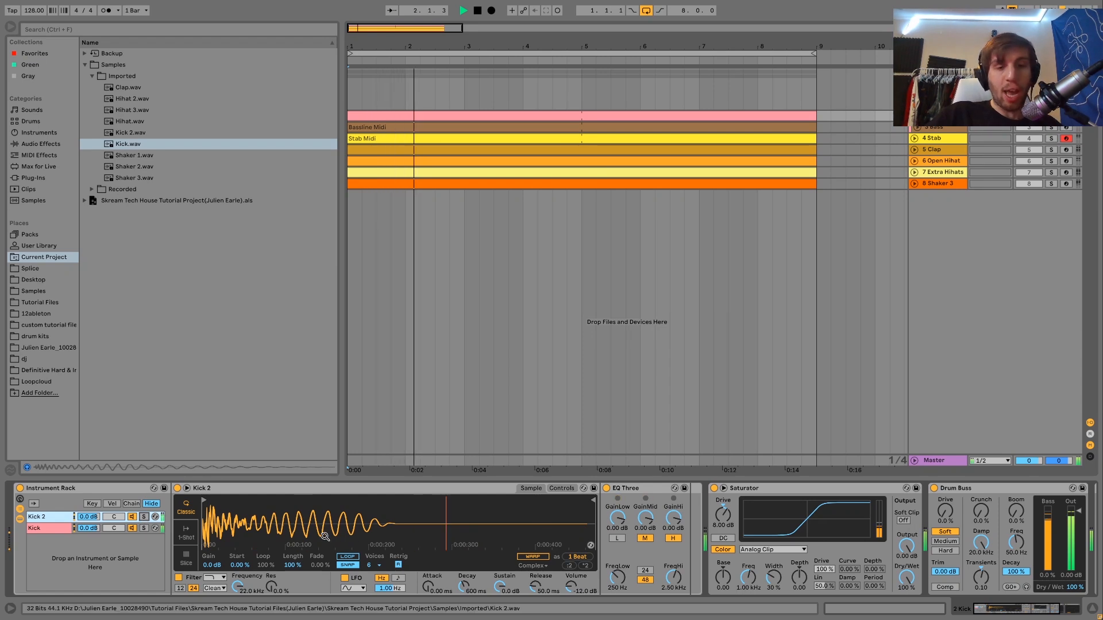
{"action": "key", "text": "space"}
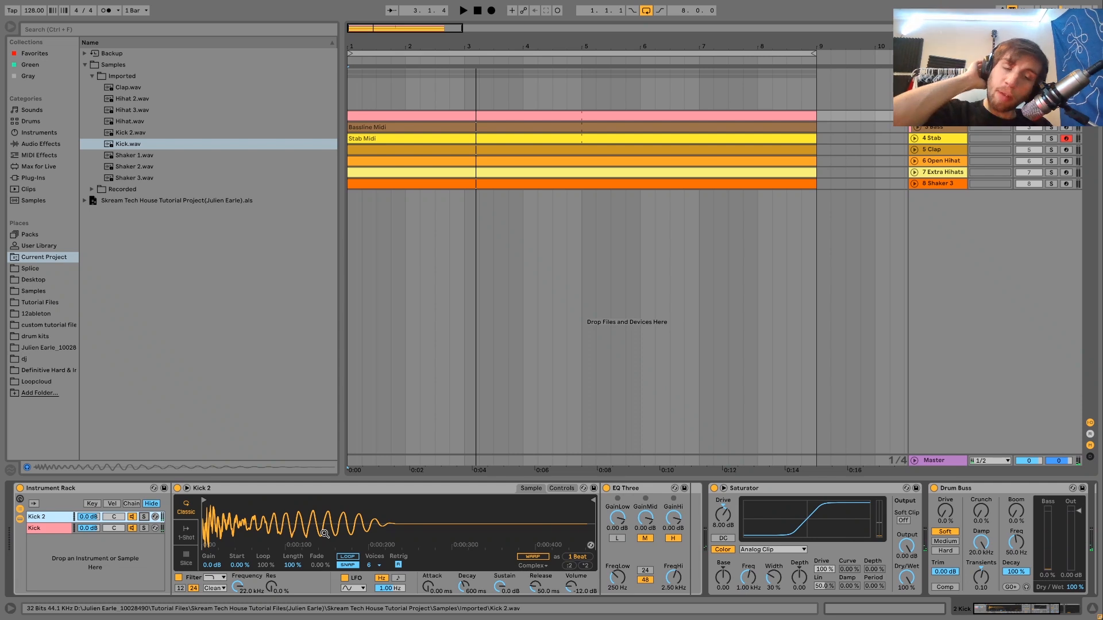
{"action": "key", "text": "space"}
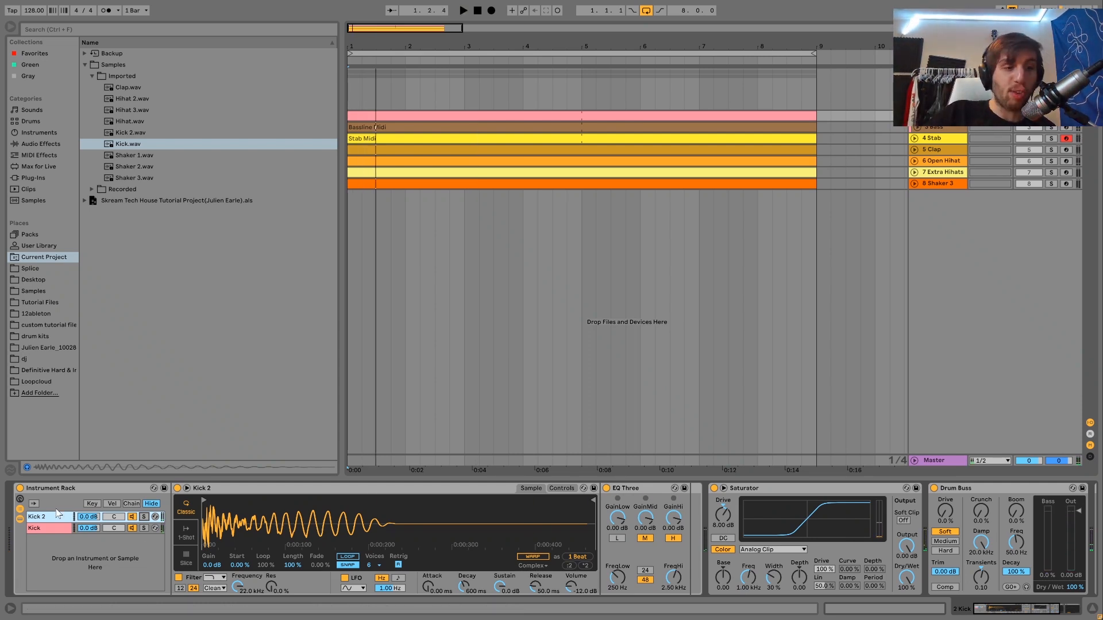
Hide the Instrument Rack's chain devices, bypass Drum Buss and Saturator, and play the unprocessed kick.
{"action": "left_click", "coordinate": [20, 519]}
{"action": "left_click", "coordinate": [282, 492]}
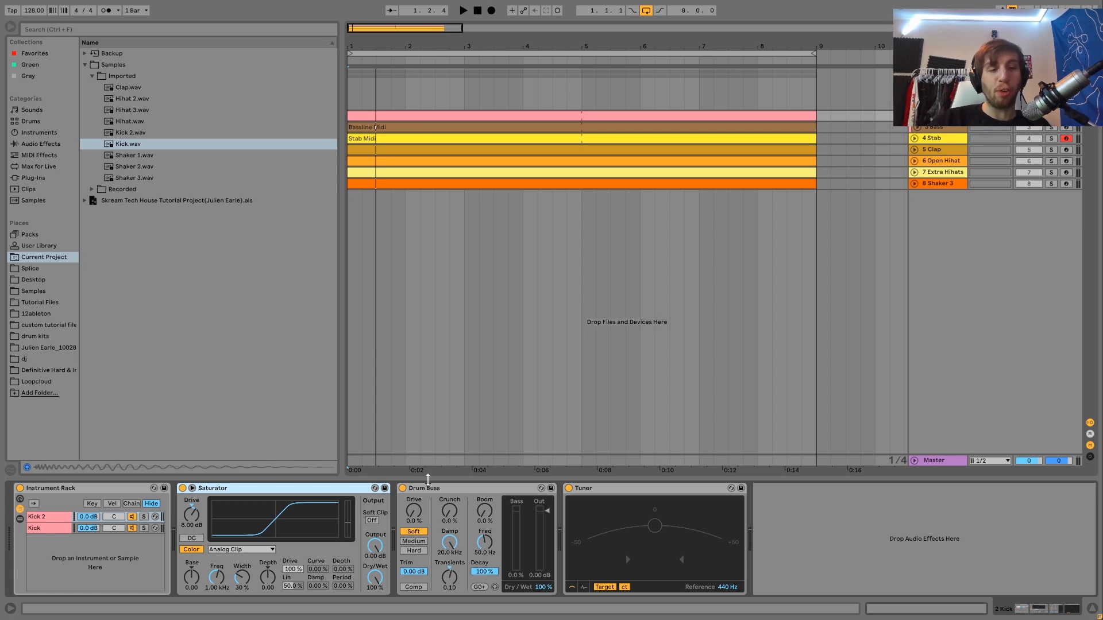
{"action": "left_click", "coordinate": [403, 488]}
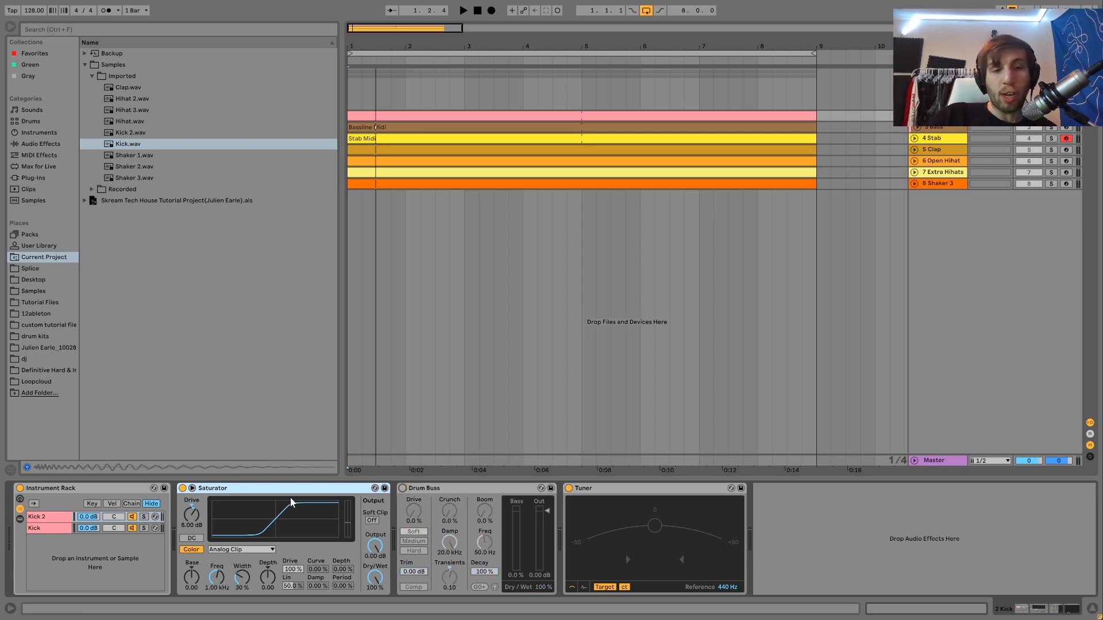
{"action": "left_click", "coordinate": [182, 488]}
{"action": "key", "text": "space"}
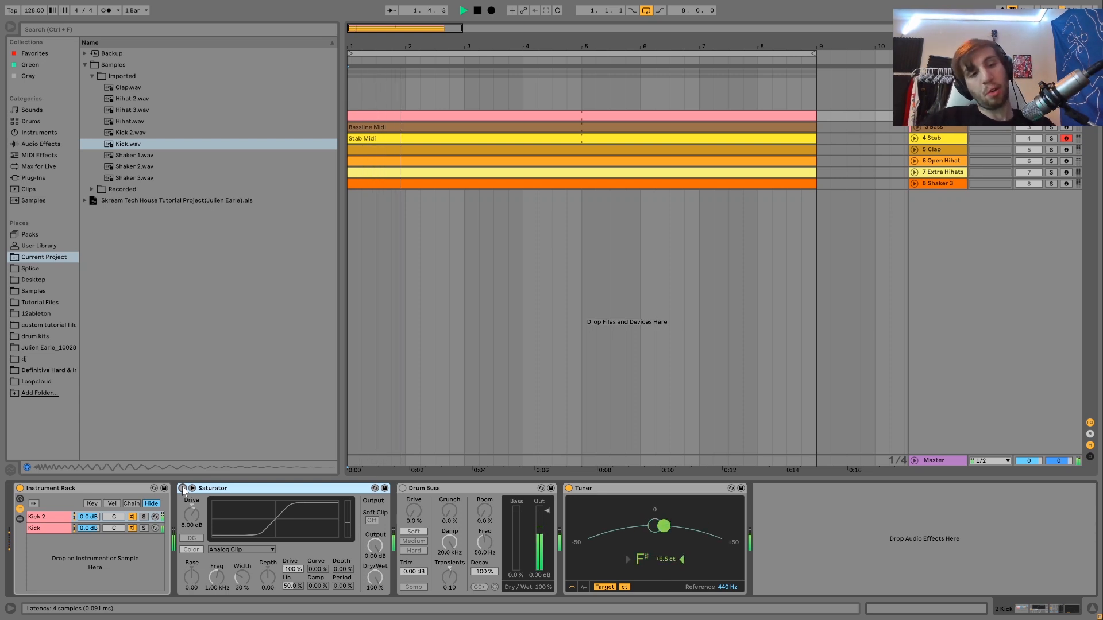
Re-enable Saturator and Drum Buss during playback to hear the processed kick.
{"action": "left_click", "coordinate": [183, 488]}
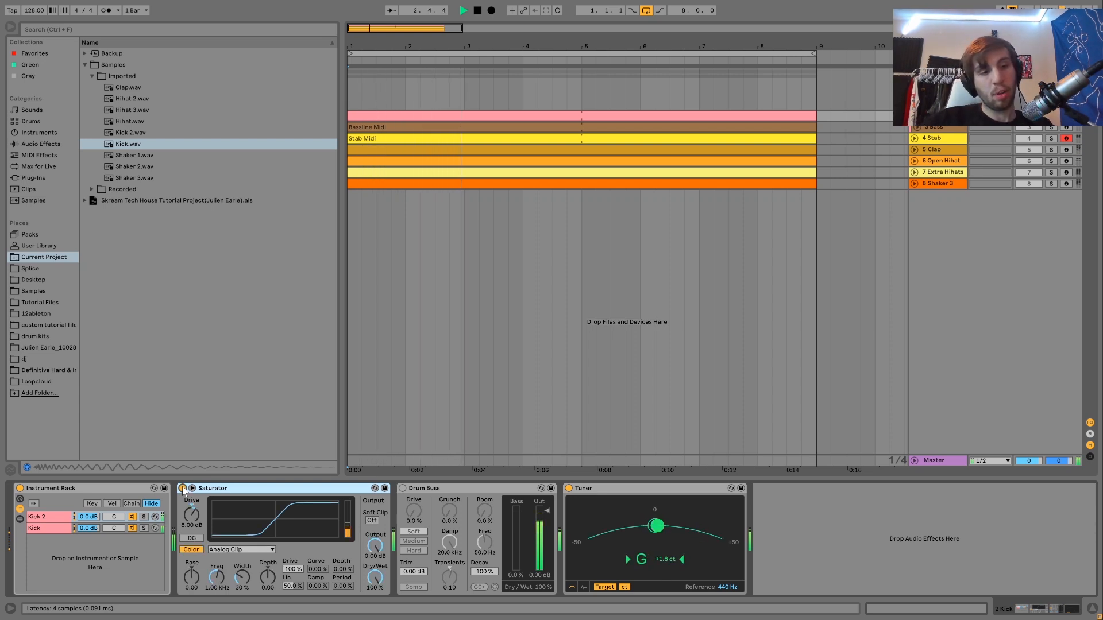
{"action": "left_click", "coordinate": [403, 489]}
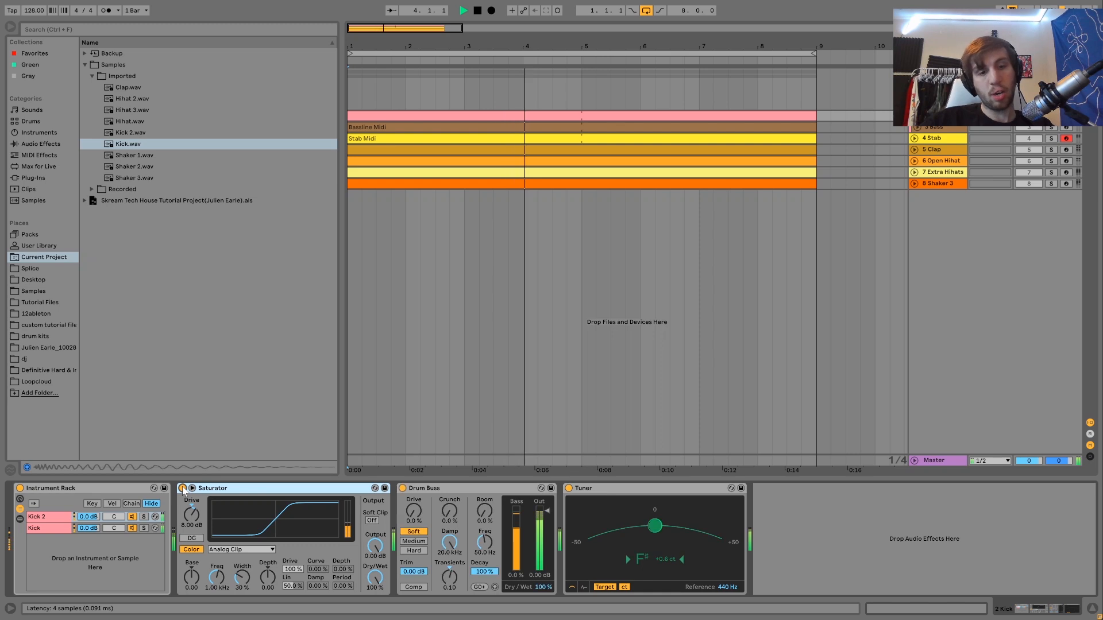
{"action": "key", "text": "space"}
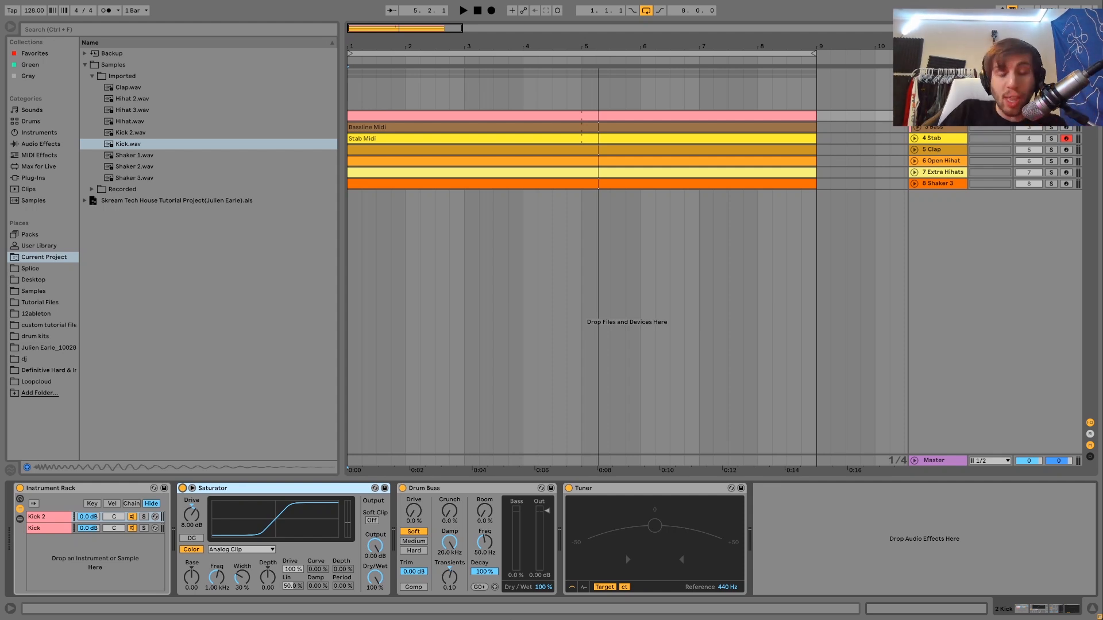
Compare the kick with Drum Buss bypassed and re-enabled during playback.
{"action": "left_click", "coordinate": [438, 490]}
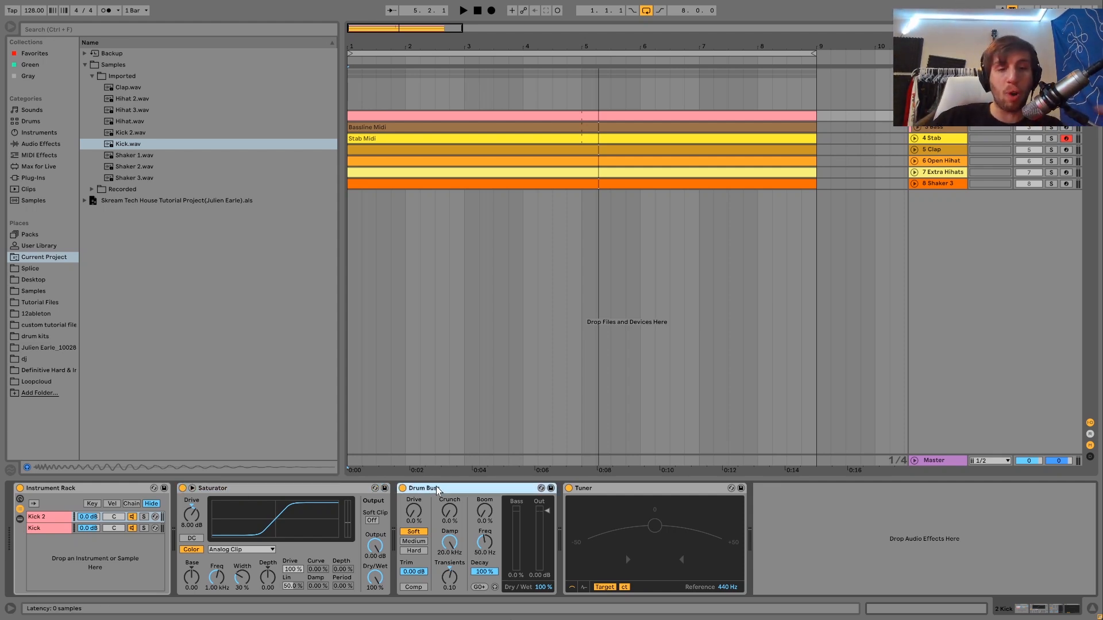
{"action": "left_click", "coordinate": [402, 488]}
{"action": "key", "text": "space"}
{"action": "left_click", "coordinate": [402, 488]}
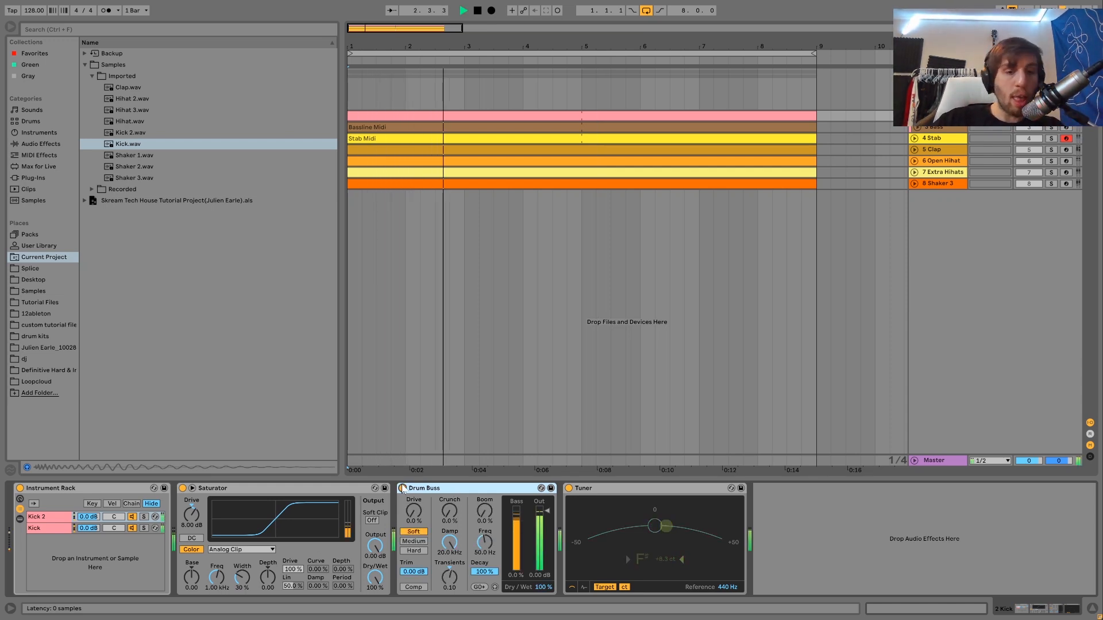
{"action": "key", "text": "space"}
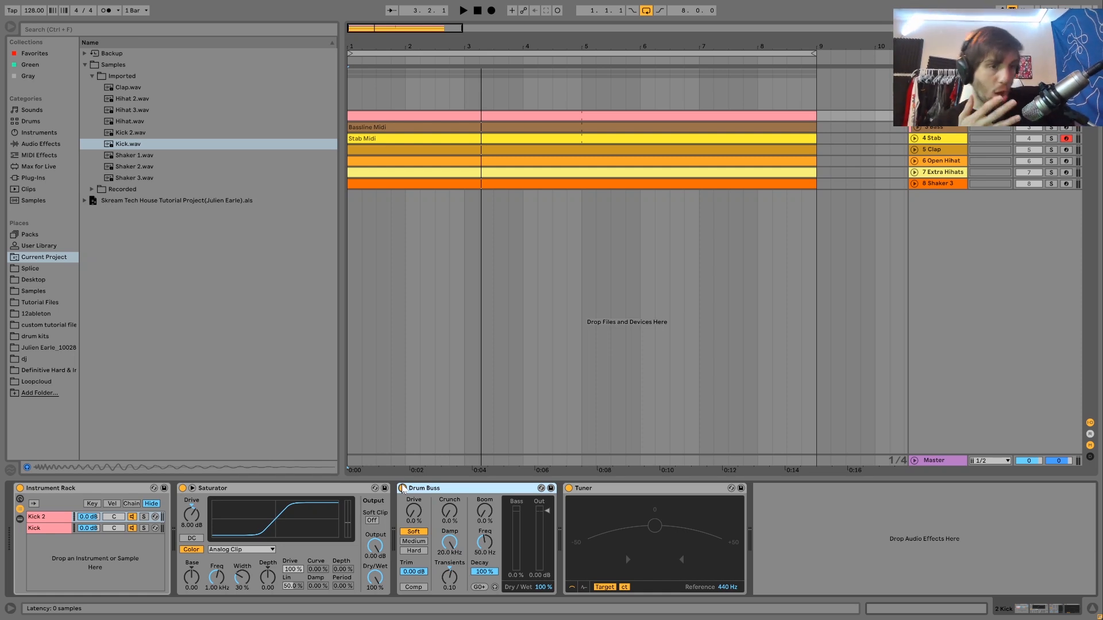
Play the processed kick again and check its pitch on the Tuner.
{"action": "key", "text": "space"}
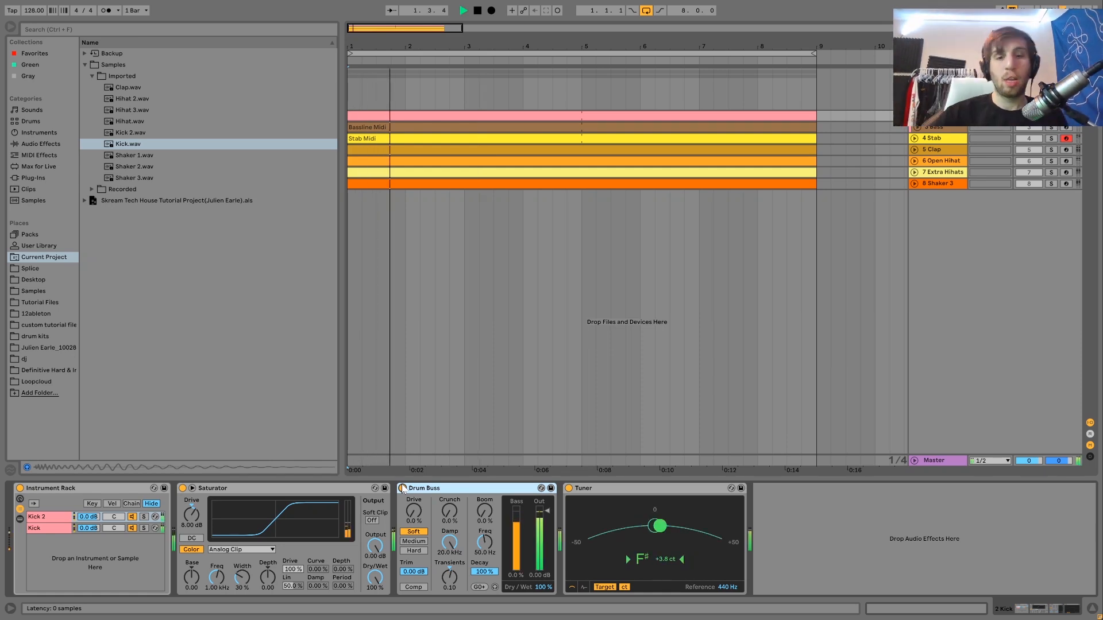
{"action": "key", "text": "space"}
{"action": "key", "text": "space"}
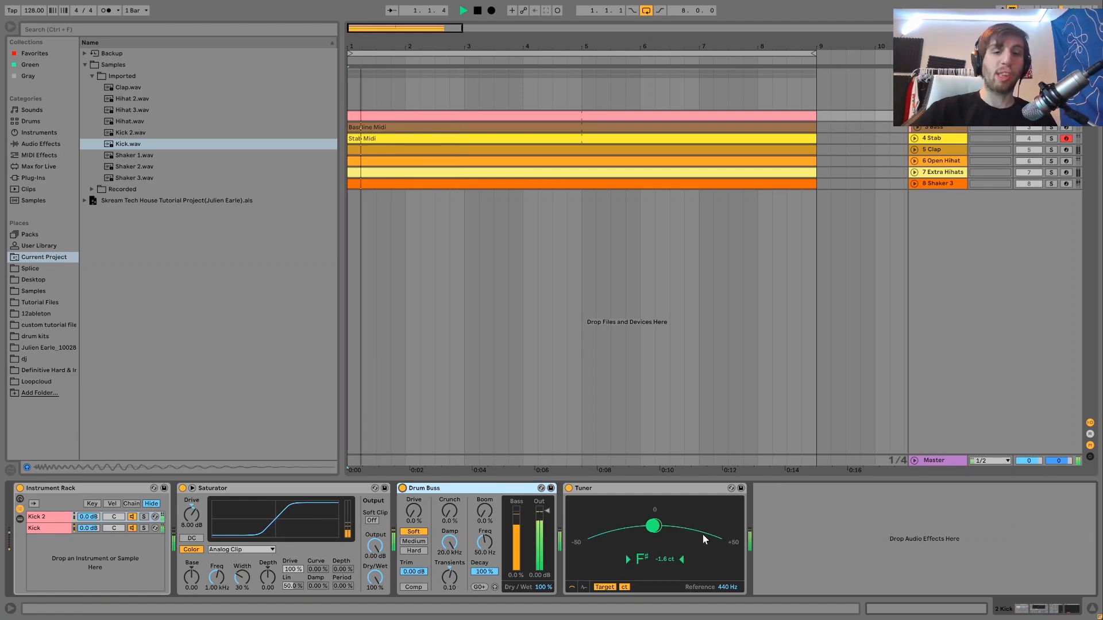
{"action": "key", "text": "space"}
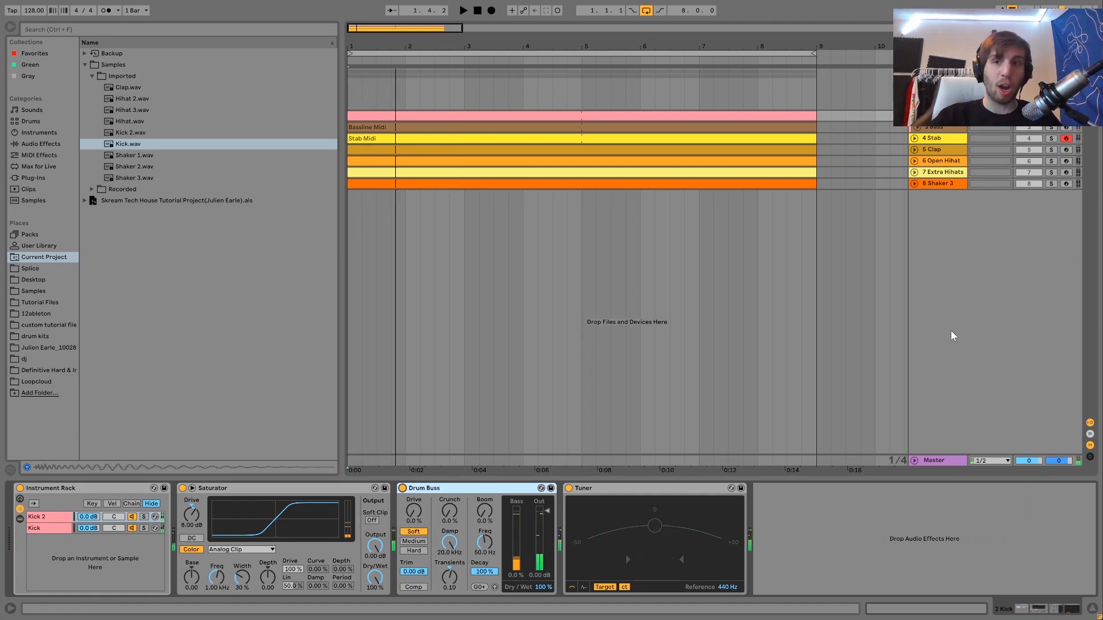
Show the Kick chain's sampler controls with its transpose and detune settings, and solo the Kick chain.
{"action": "left_click", "coordinate": [35, 529]}
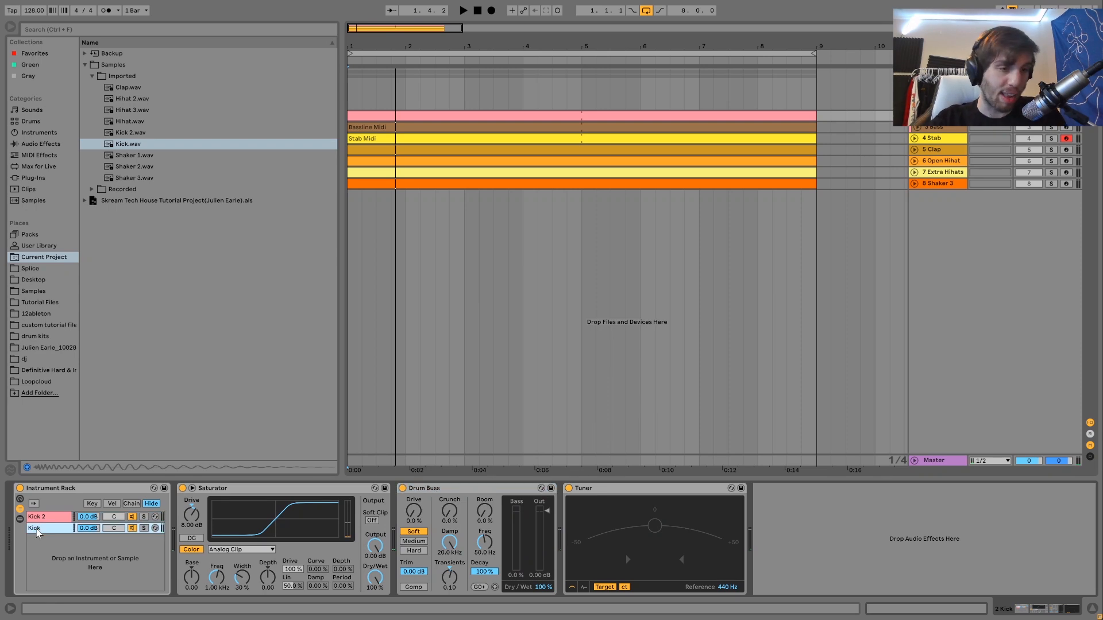
{"action": "left_click", "coordinate": [43, 527]}
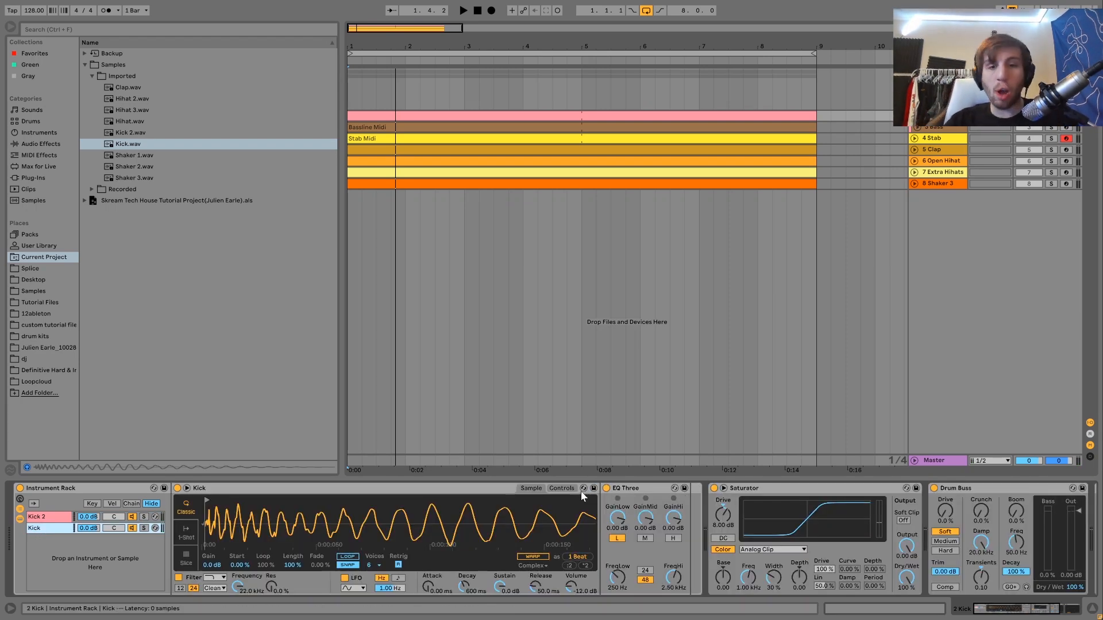
{"action": "left_click", "coordinate": [561, 488]}
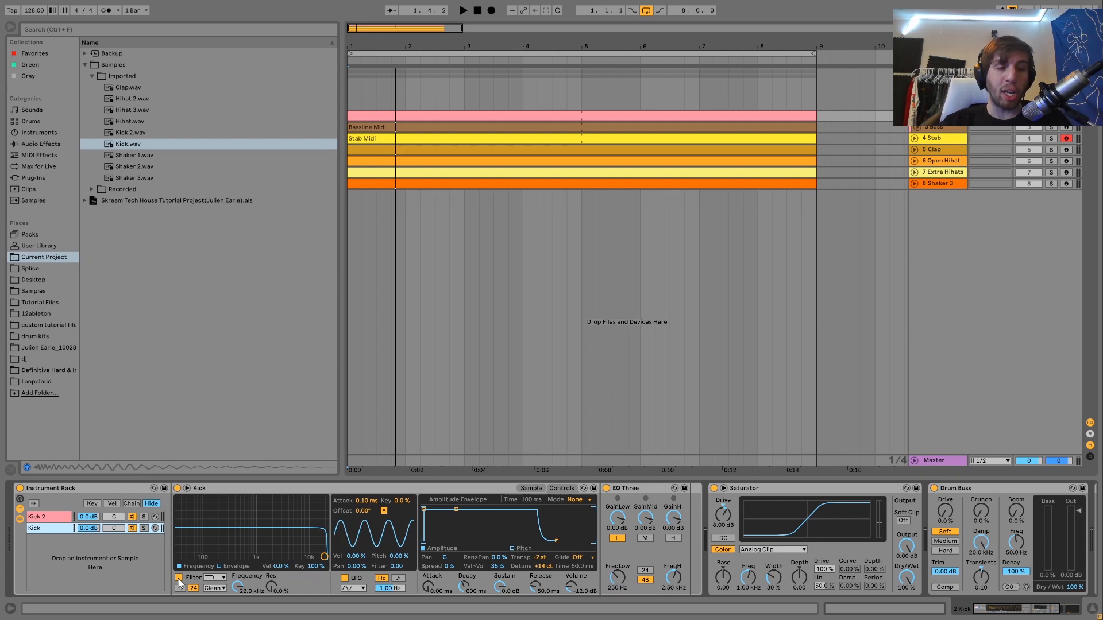
{"action": "left_click", "coordinate": [143, 529]}
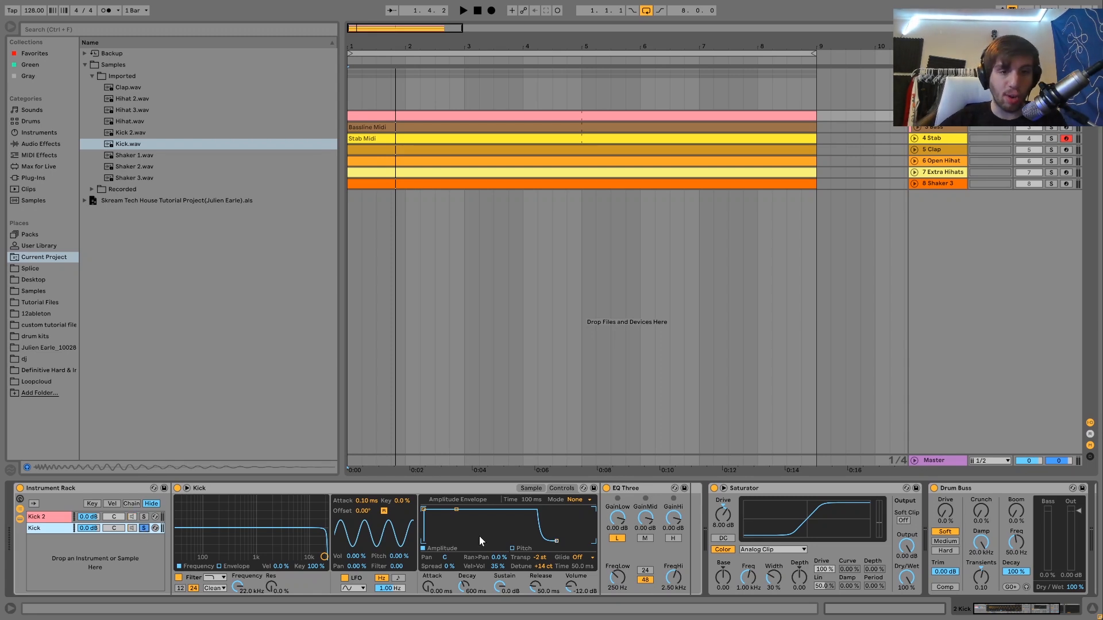
{"action": "left_click", "coordinate": [208, 489]}
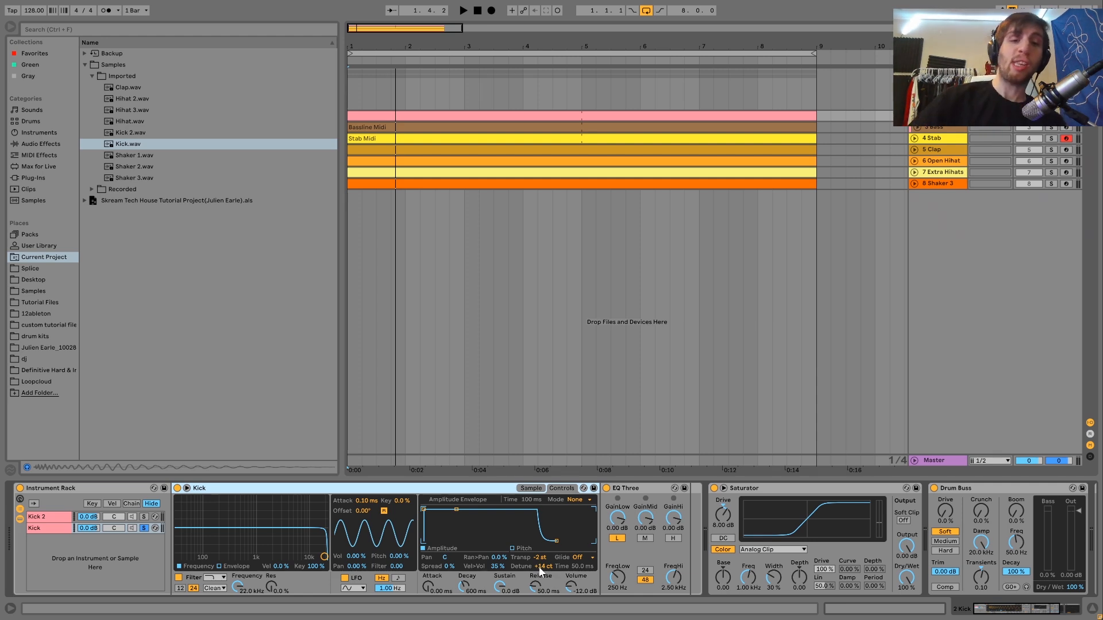
Try the Kick sampler with Detune at 0 ct, checking it on the Tuner and against the bass, and restore +14 ct.
{"action": "scroll", "coordinate": [540, 570], "scroll_direction": "right", "scroll_amount": 5}
{"action": "left_click", "coordinate": [294, 566]}
{"action": "key", "text": "Delete"}
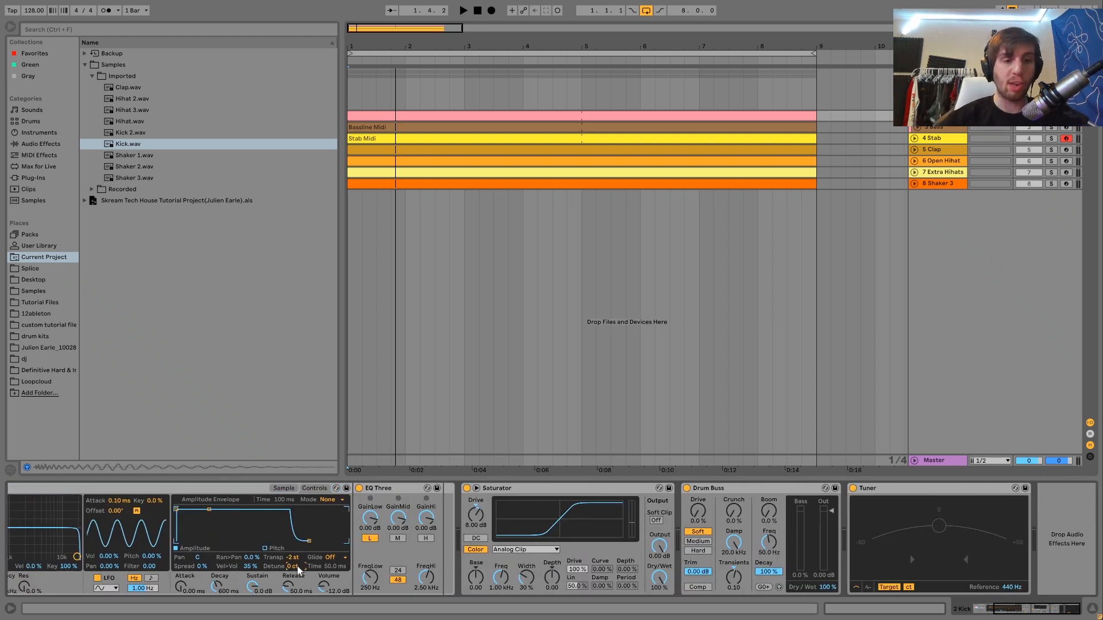
{"action": "key", "text": "space"}
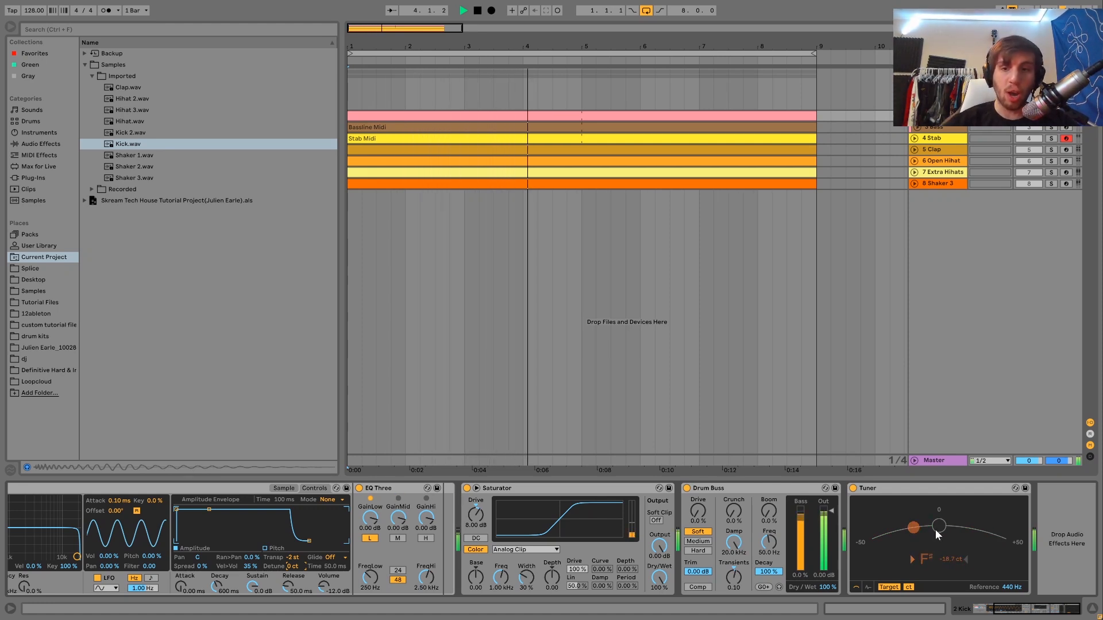
{"action": "key", "text": "space"}
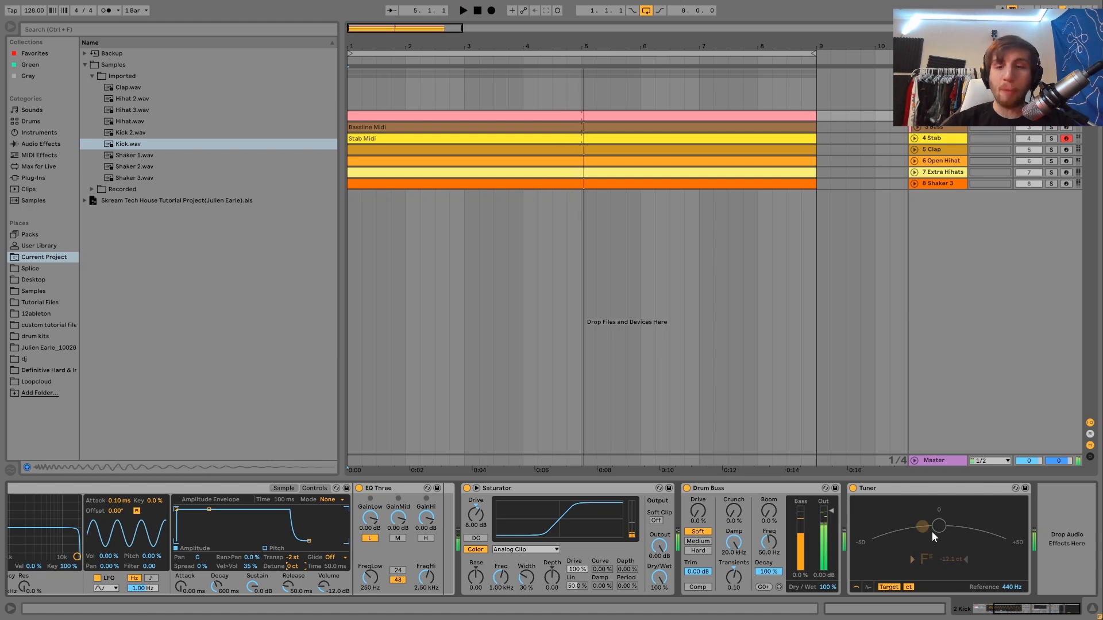
{"action": "key", "text": "space"}
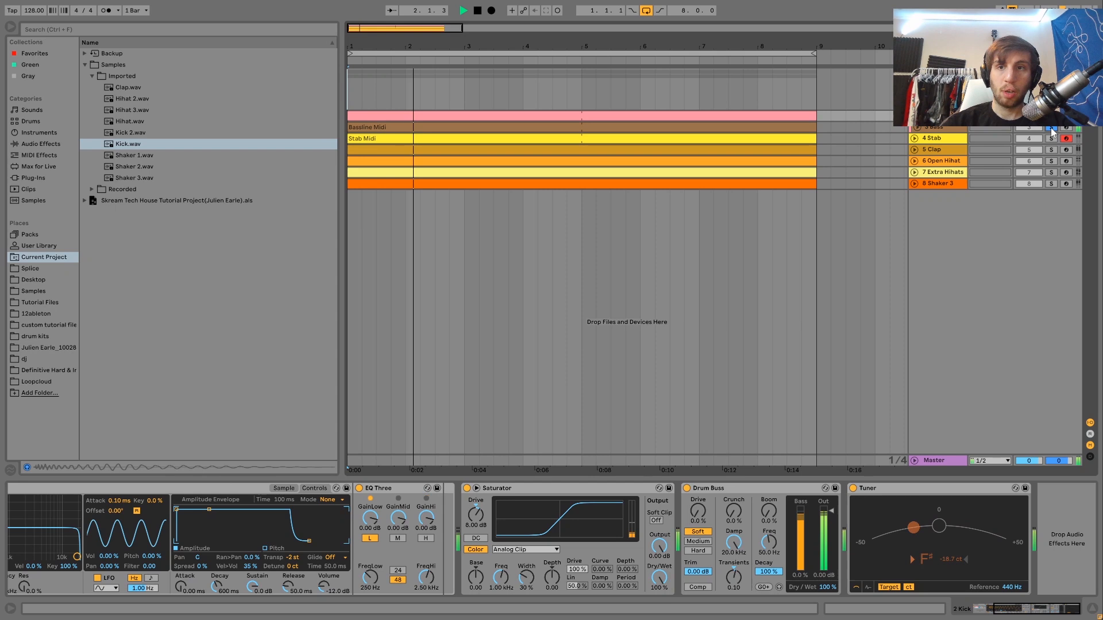
{"action": "key", "text": "space"}
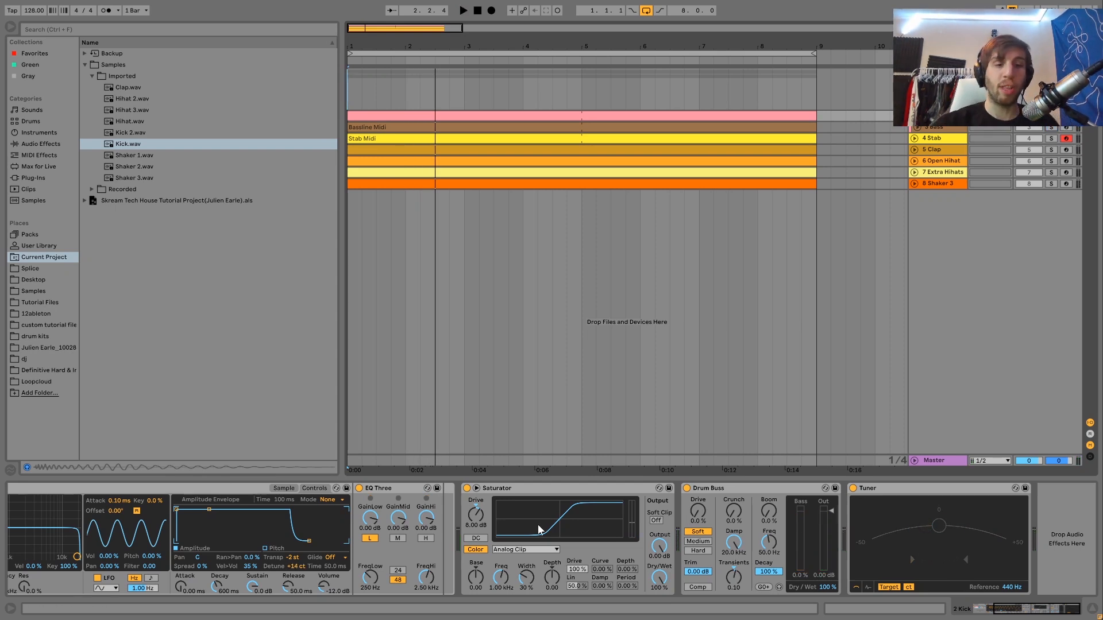
Play the soloed Kick layer through the Tuner and release the Kick chain's solo.
{"action": "key", "text": "space"}
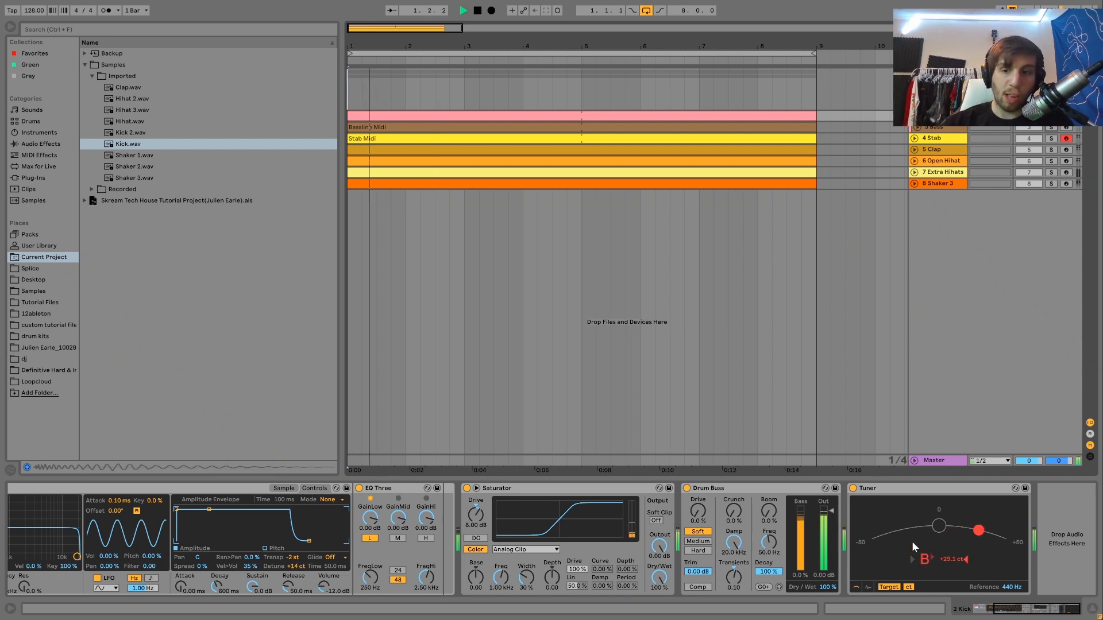
{"action": "scroll", "coordinate": [938, 527], "scroll_direction": "up", "scroll_amount": 5}
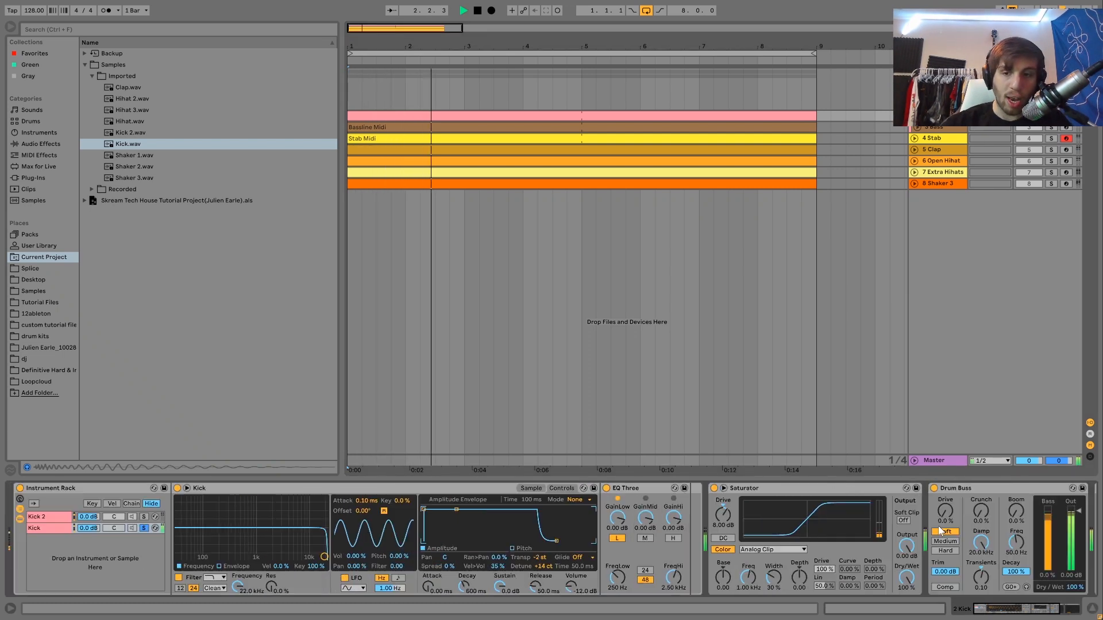
{"action": "left_click", "coordinate": [143, 529]}
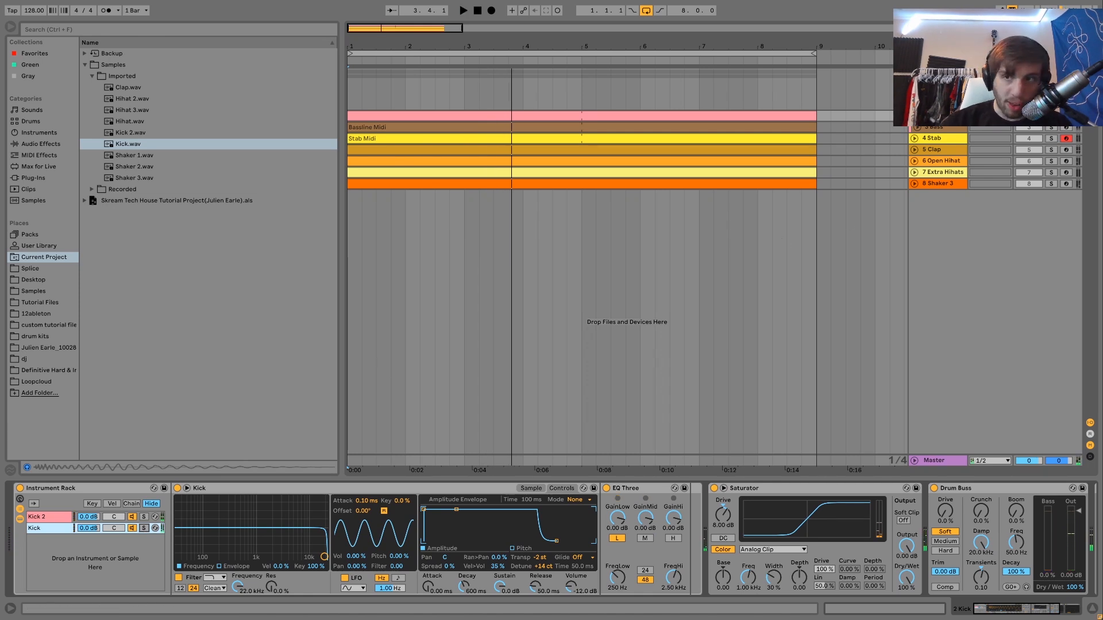
Release the Kick track's solo, unfold the Bass track and play it soloed.
{"action": "left_click", "coordinate": [1051, 116]}
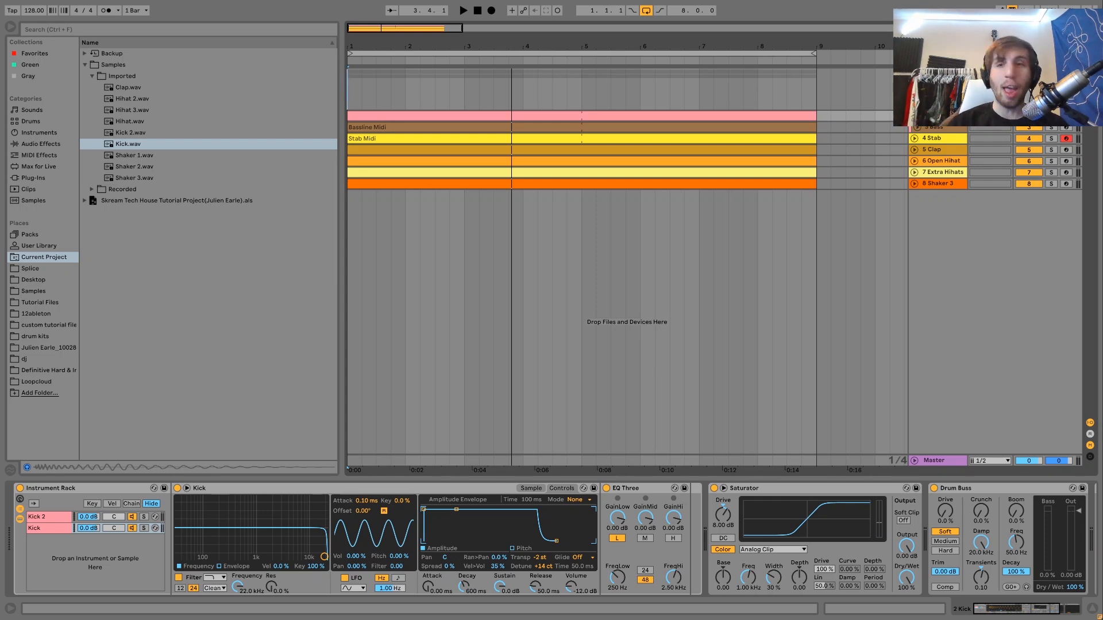
{"action": "left_click", "coordinate": [926, 128]}
{"action": "left_click", "coordinate": [918, 127]}
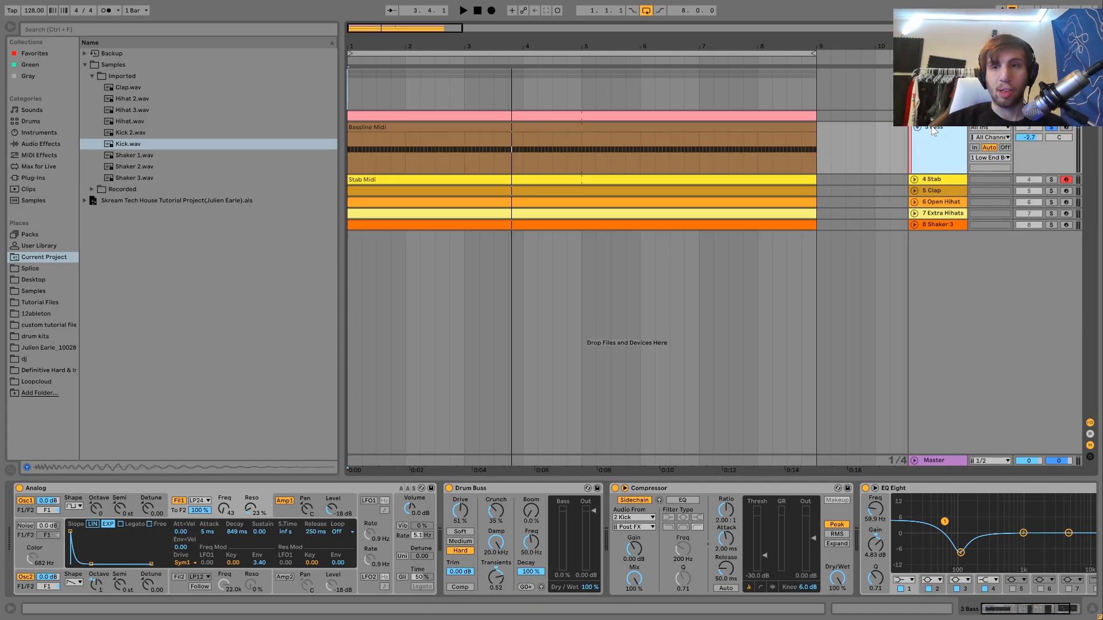
{"action": "key", "text": "space"}
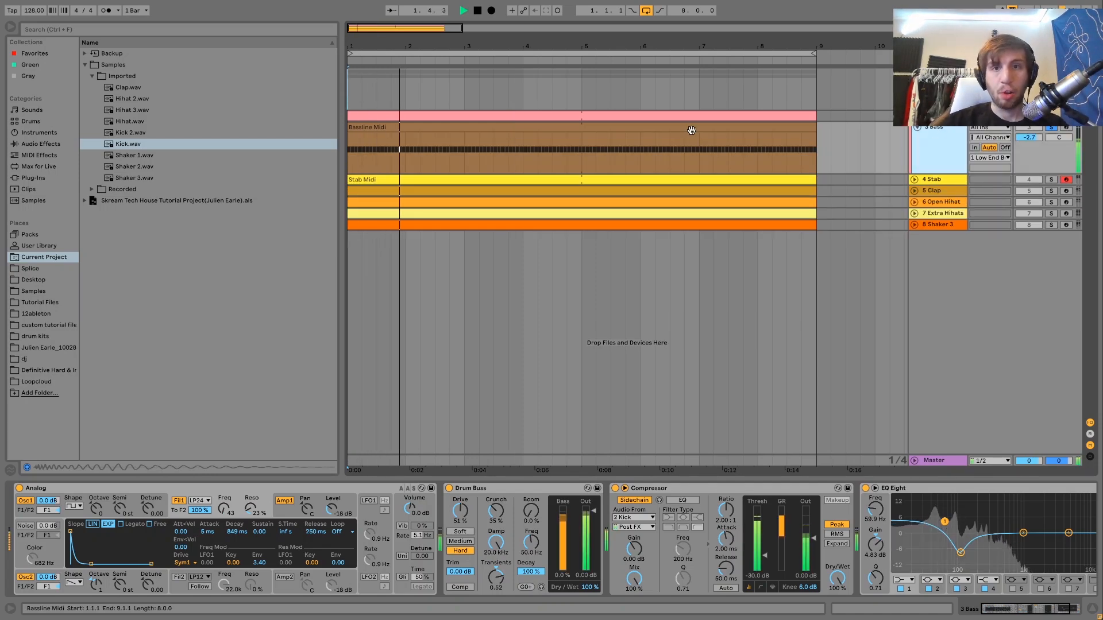
Open the Bassline Midi clip's notes and play the bassline within the full mix.
{"action": "left_click", "coordinate": [691, 129]}
{"action": "double_click", "coordinate": [691, 130]}
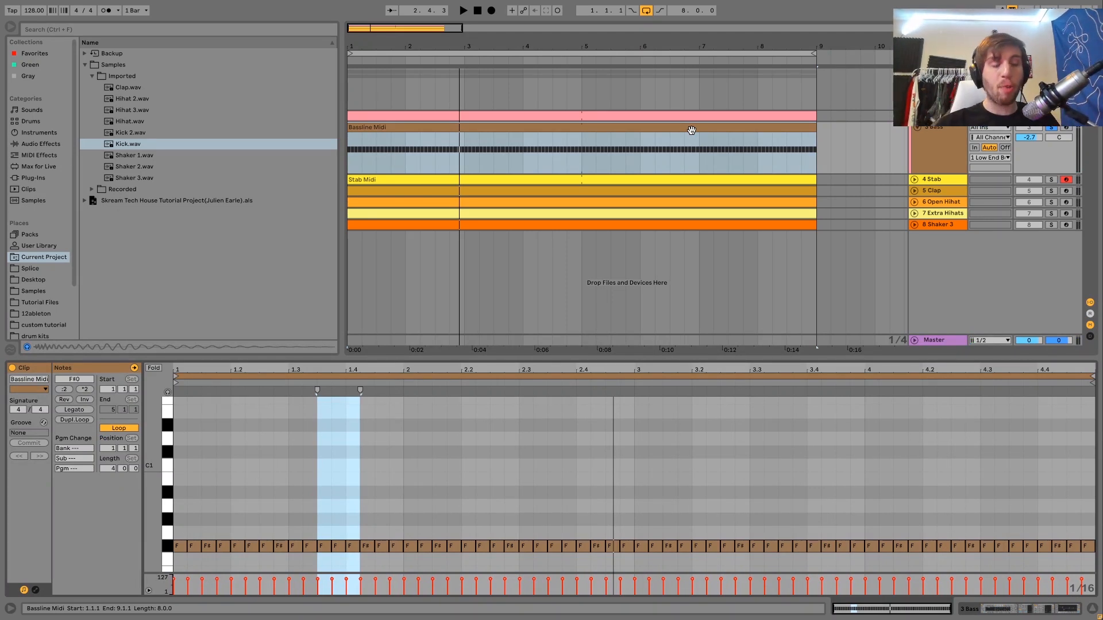
{"action": "key", "text": "space"}
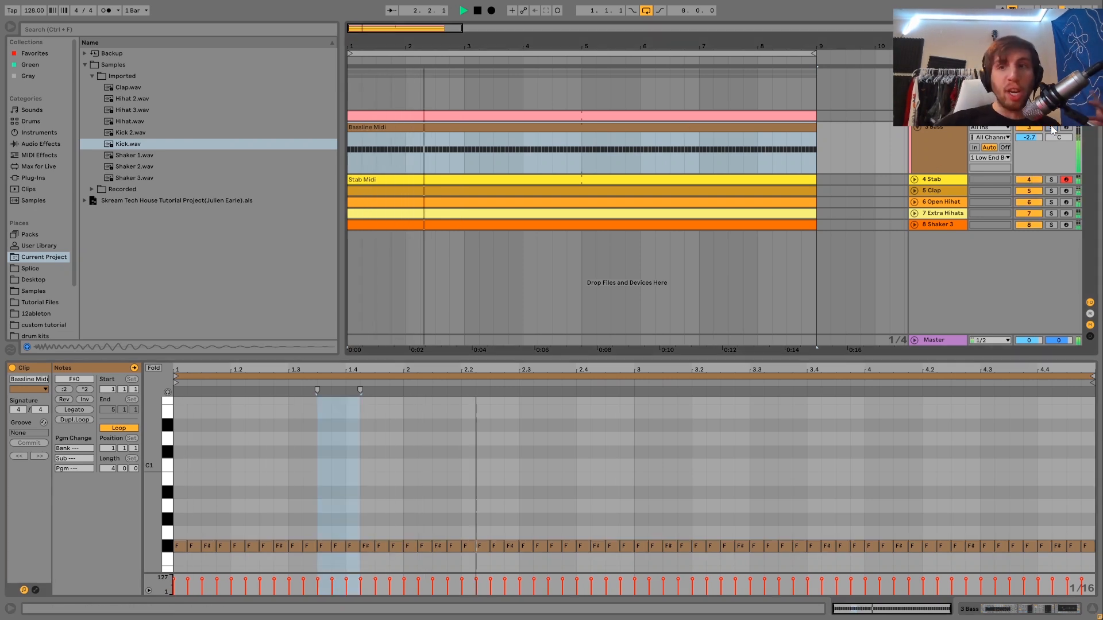
Show the Bass track's device chain and play the bass soloed.
{"action": "left_click", "coordinate": [965, 143]}
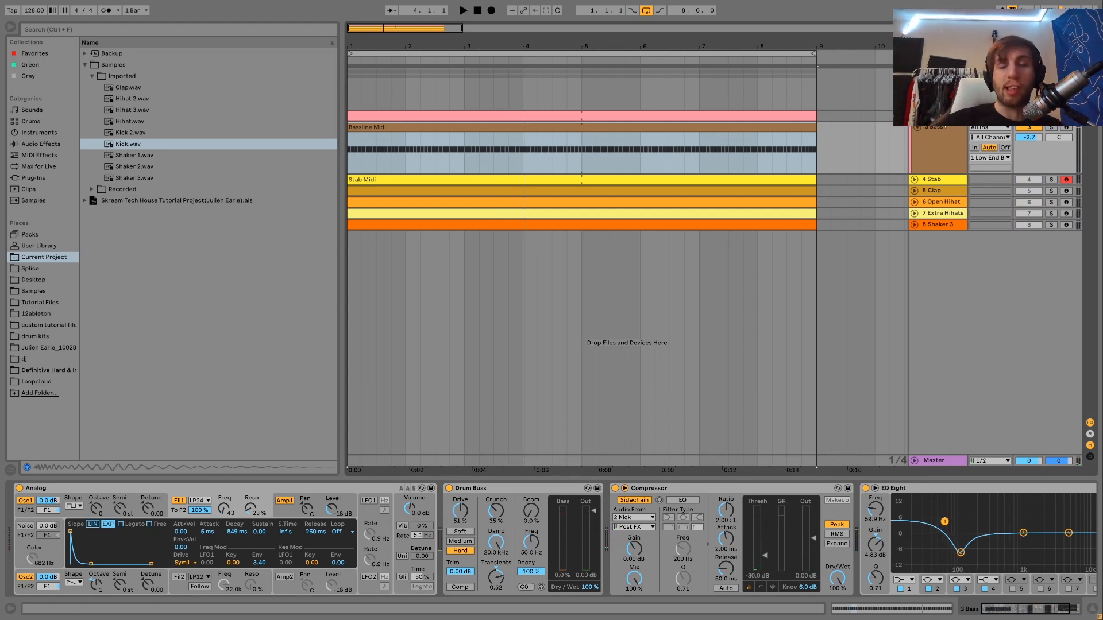
{"action": "key", "text": "space"}
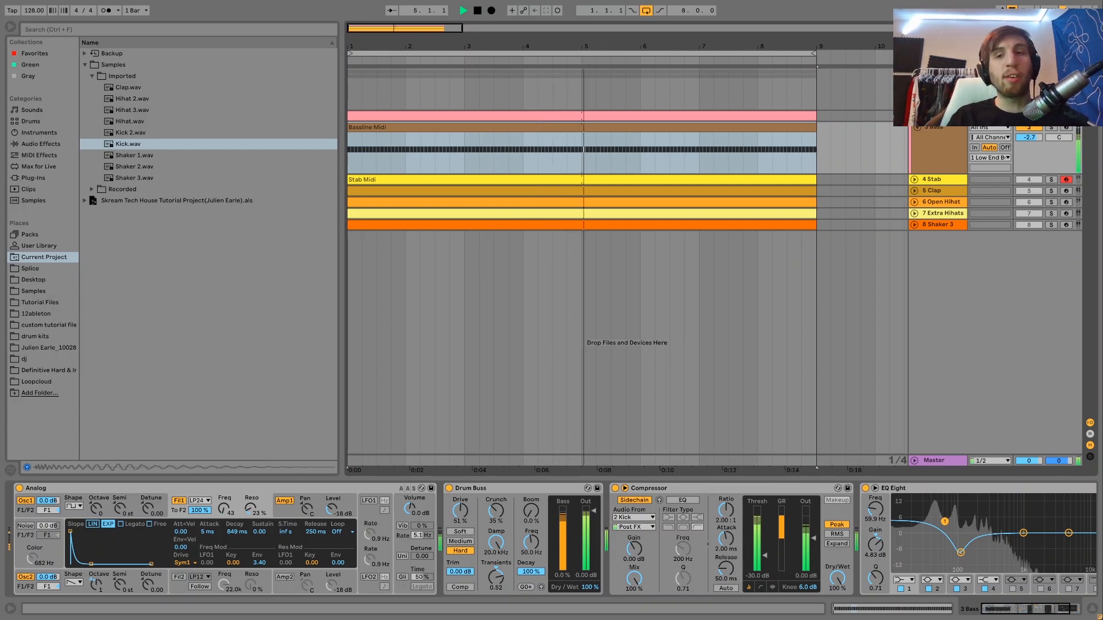
{"action": "key", "text": "space"}
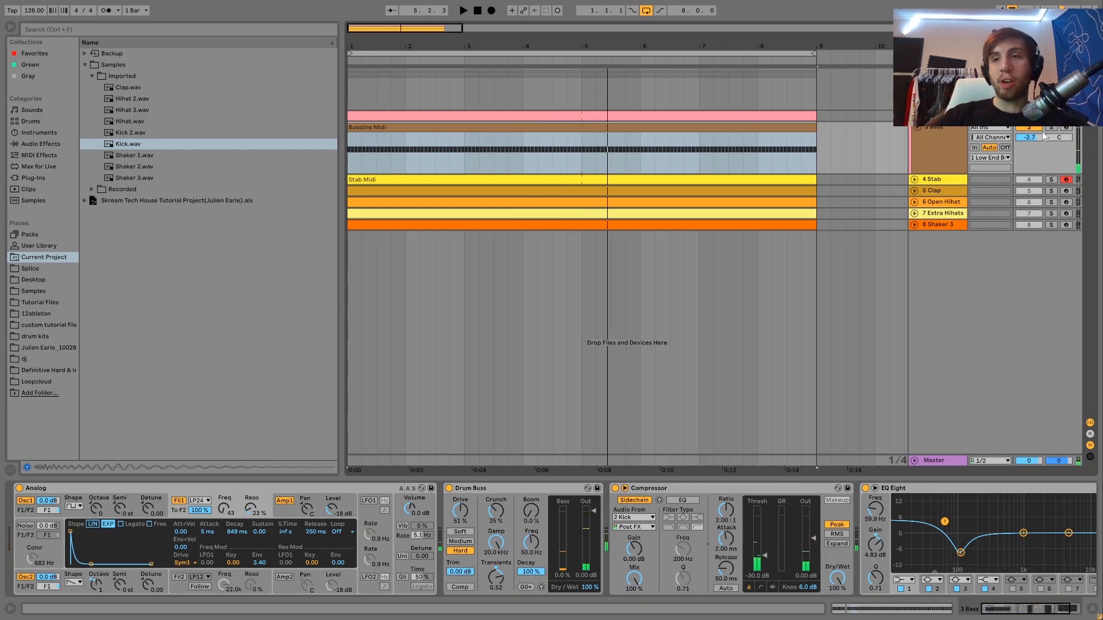
{"action": "key", "text": "space"}
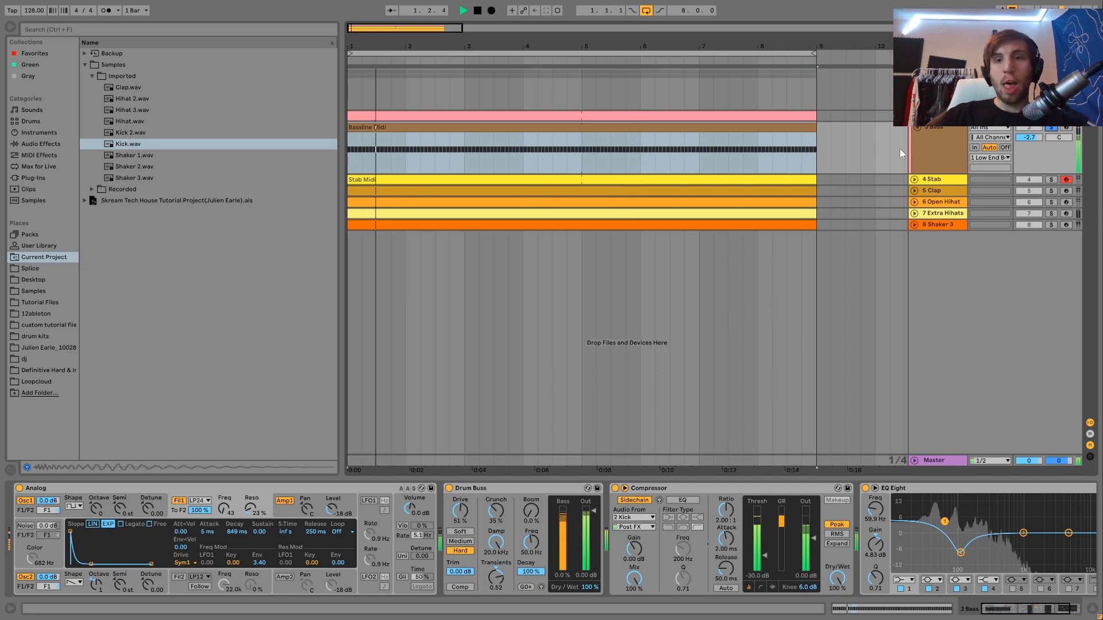
Transpose the Bassline Midi clip's notes between 1.3 and 2.1 down to D0 and play the altered bassline.
{"action": "double_click", "coordinate": [774, 129]}
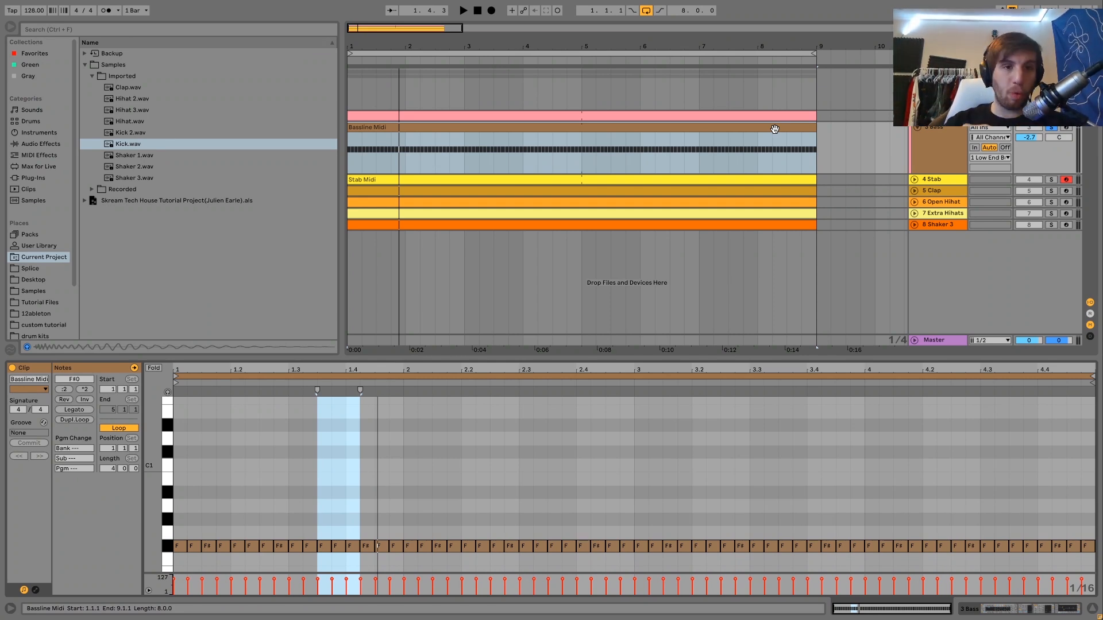
{"action": "left_click", "coordinate": [294, 526]}
{"action": "left_click_drag", "start_coordinate": [358, 543], "coordinate": [398, 561]}
{"action": "key", "text": "Down"}
{"action": "key", "text": "Down"}
{"action": "key", "text": "Down"}
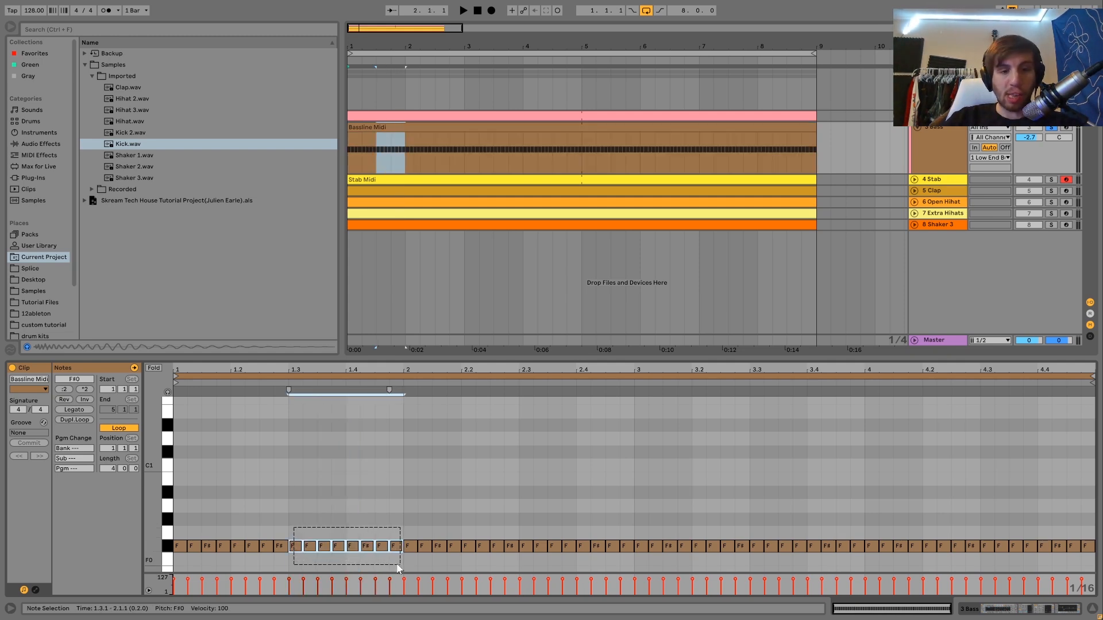
{"action": "key", "text": "Down"}
{"action": "key", "text": "Up"}
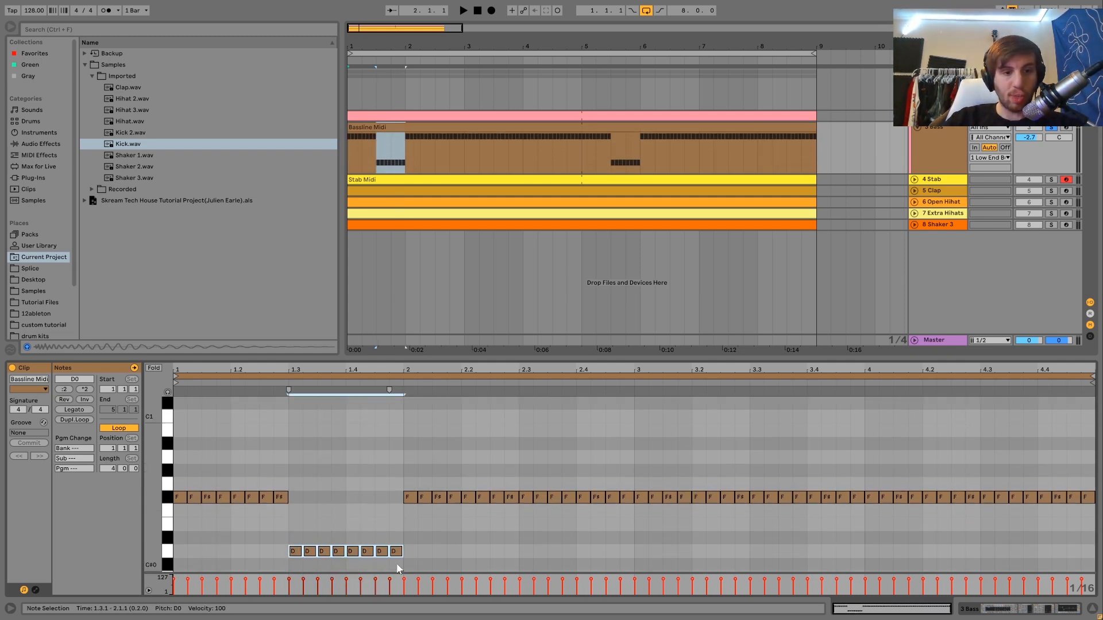
{"action": "key", "text": "space"}
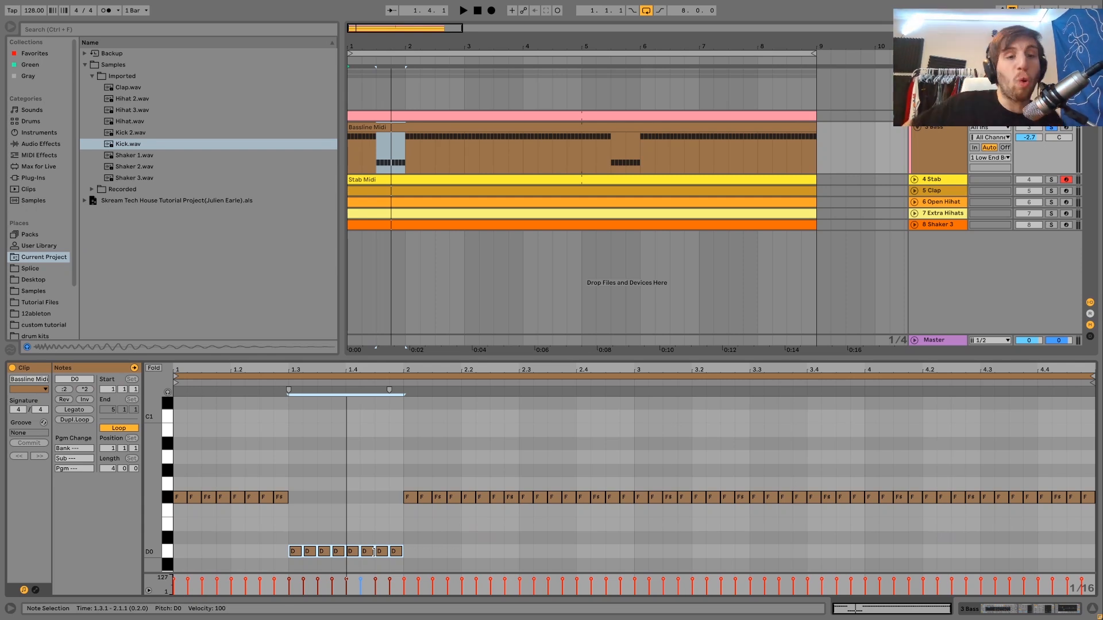
Play the altered bassline and transpose the Bassline Midi clip's notes between 1.3 and 2.1 back up to F#0.
{"action": "key", "text": "space"}
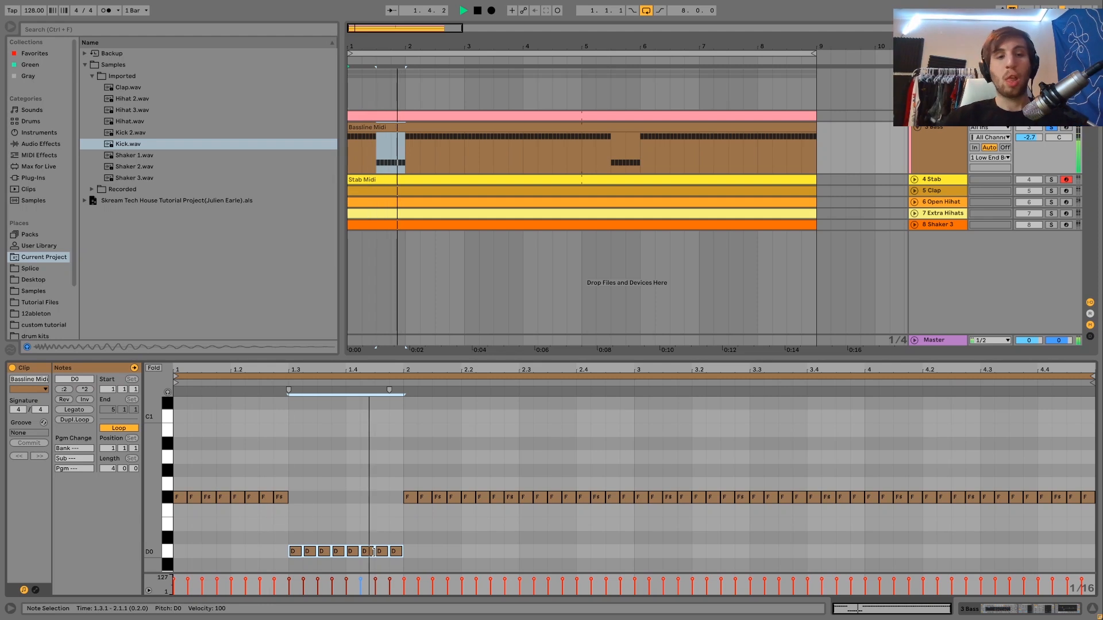
{"action": "key", "text": "space"}
{"action": "key", "text": "Up"}
{"action": "key", "text": "Up"}
{"action": "key", "text": "Up"}
{"action": "key", "text": "Up"}
{"action": "key", "text": "Up"}
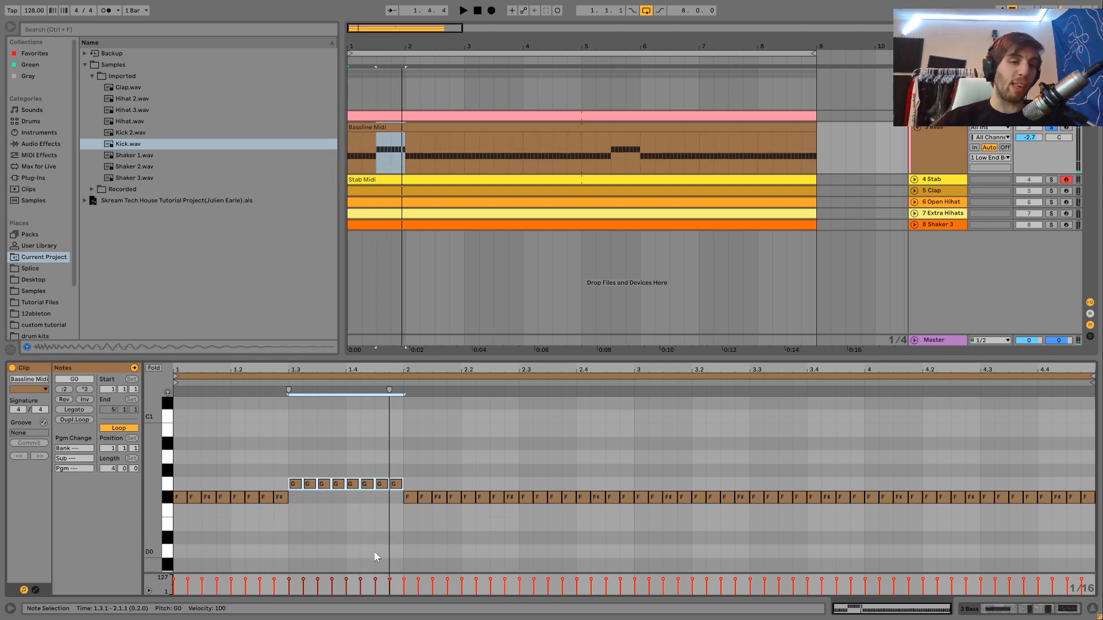
{"action": "key", "text": "Down"}
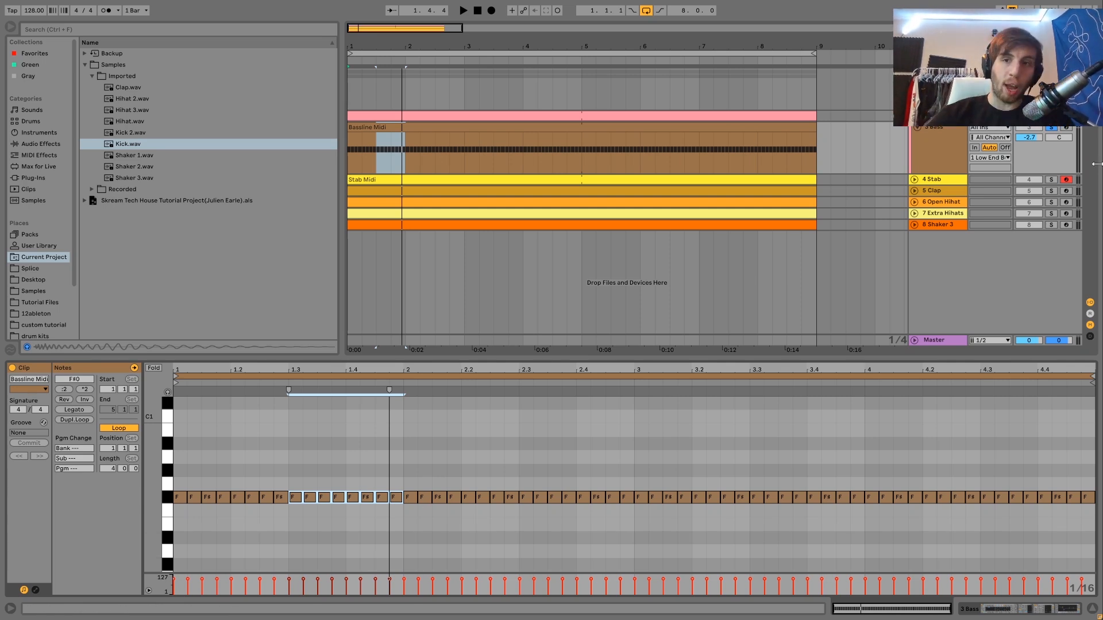
Show the Bass track's device chain again and play the restored bassline soloed.
{"action": "key", "text": "space"}
{"action": "left_click", "coordinate": [1050, 129]}
{"action": "left_click", "coordinate": [937, 144]}
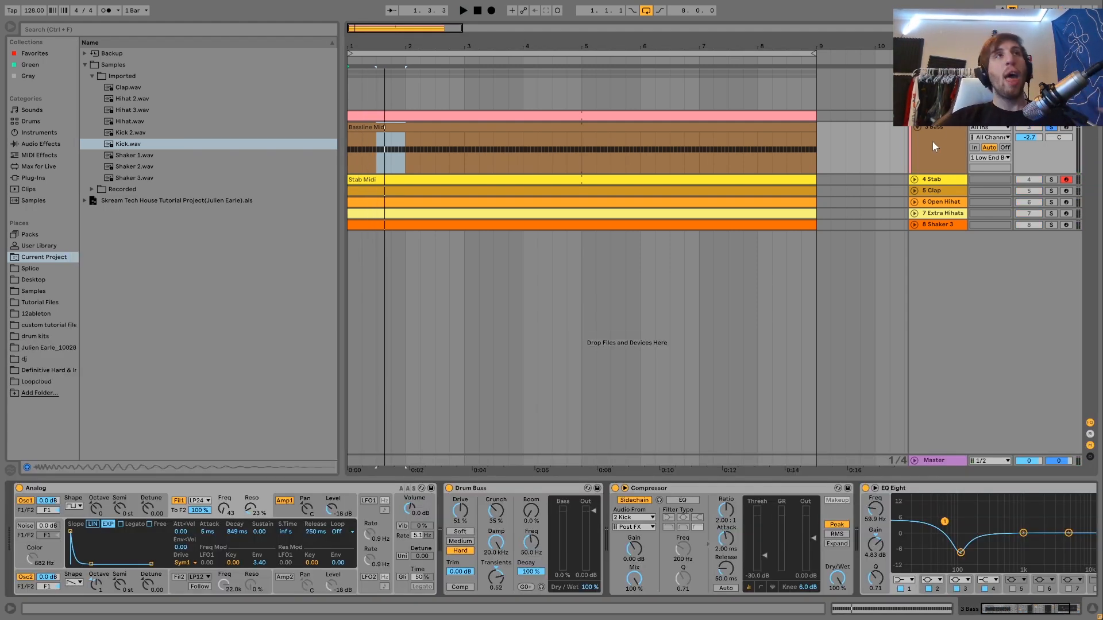
{"action": "key", "text": "space"}
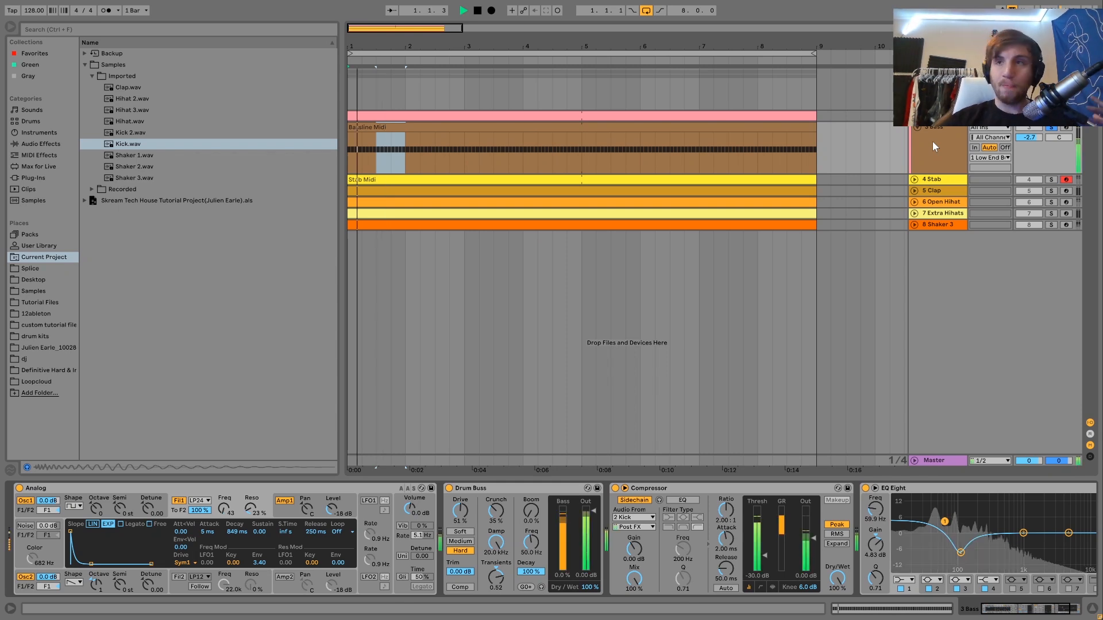
{"action": "key", "text": "space"}
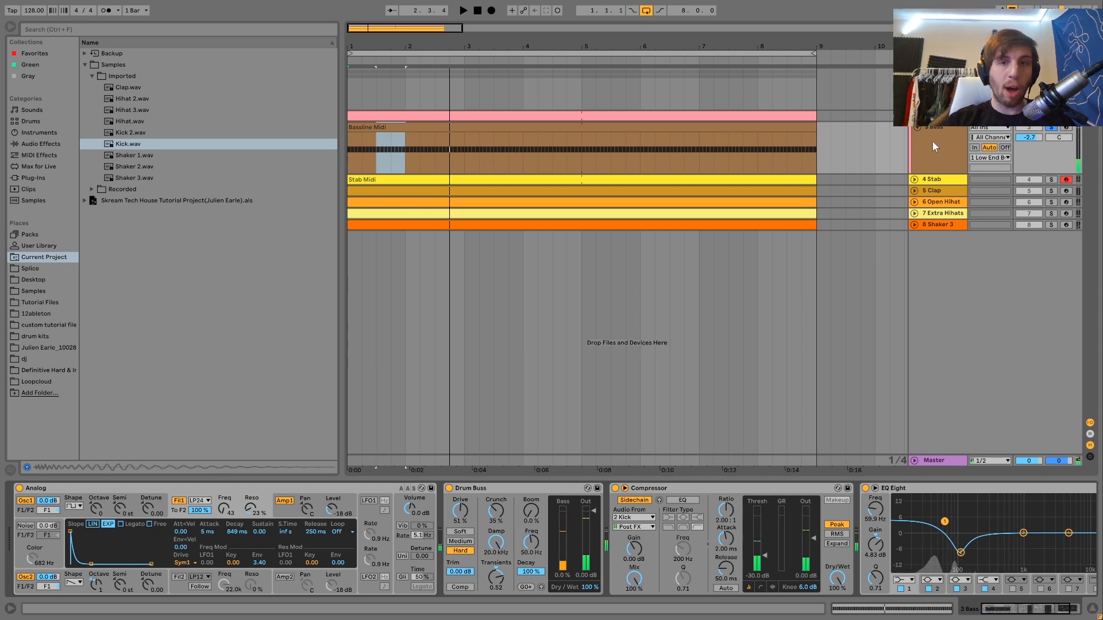
Select the whole Bassline Midi clip and listen to the soloed bass again.
{"action": "left_click", "coordinate": [734, 127]}
{"action": "key", "text": "space"}
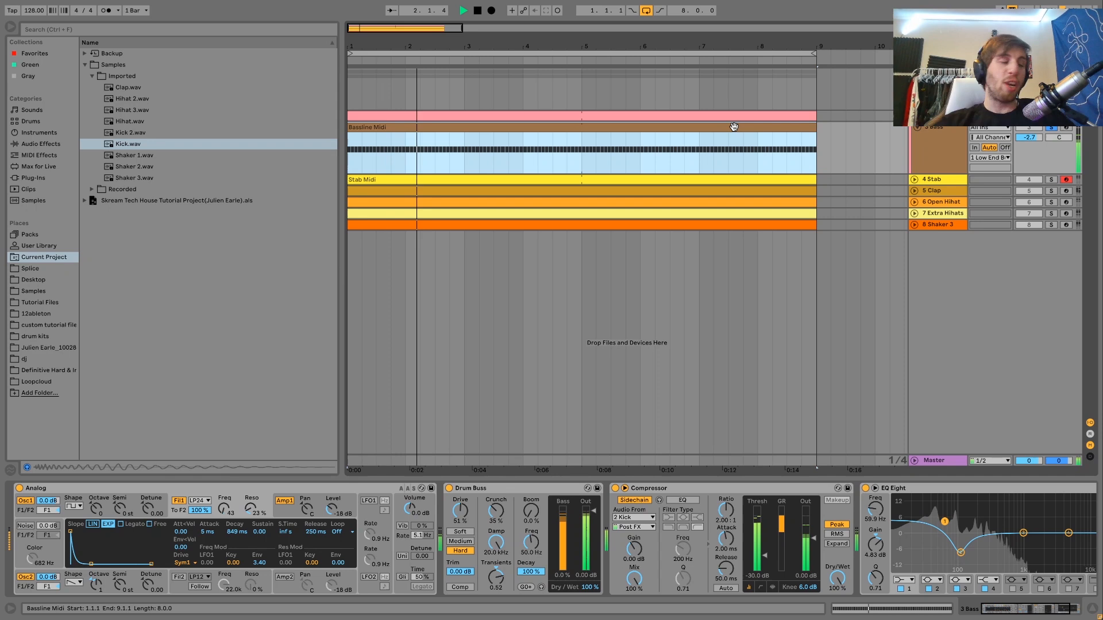
{"action": "key", "text": "space"}
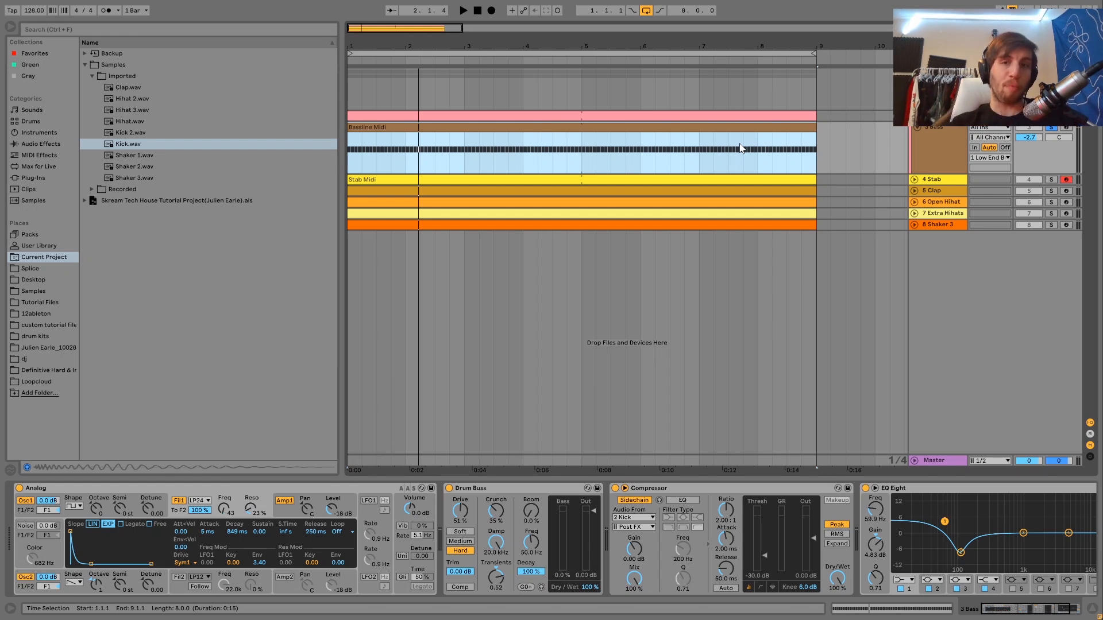
{"action": "key", "text": "space"}
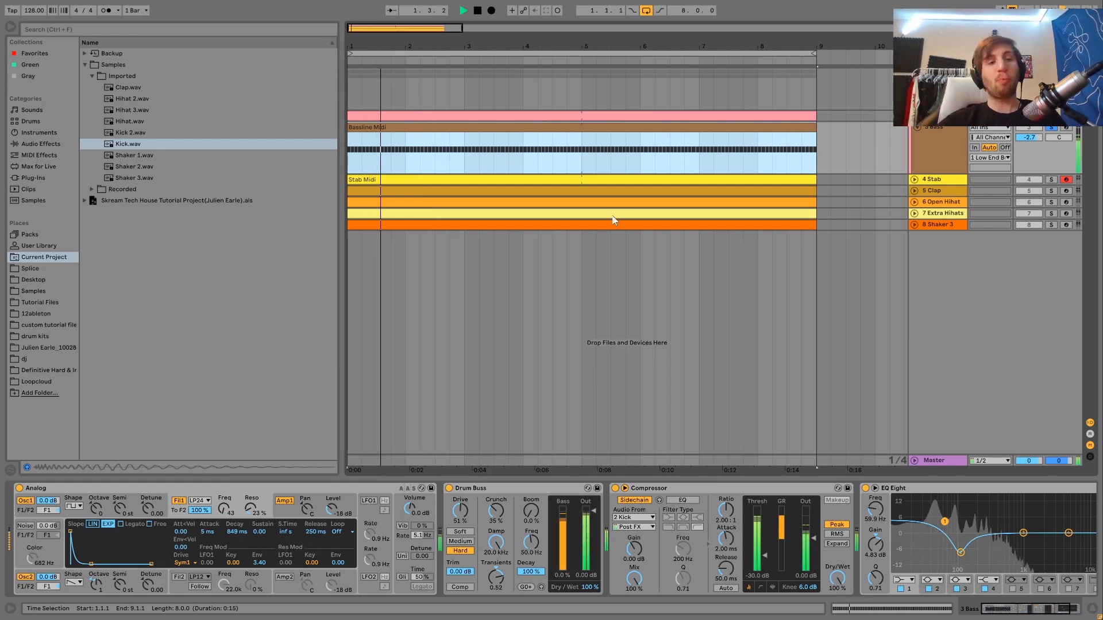
{"action": "key", "text": "space"}
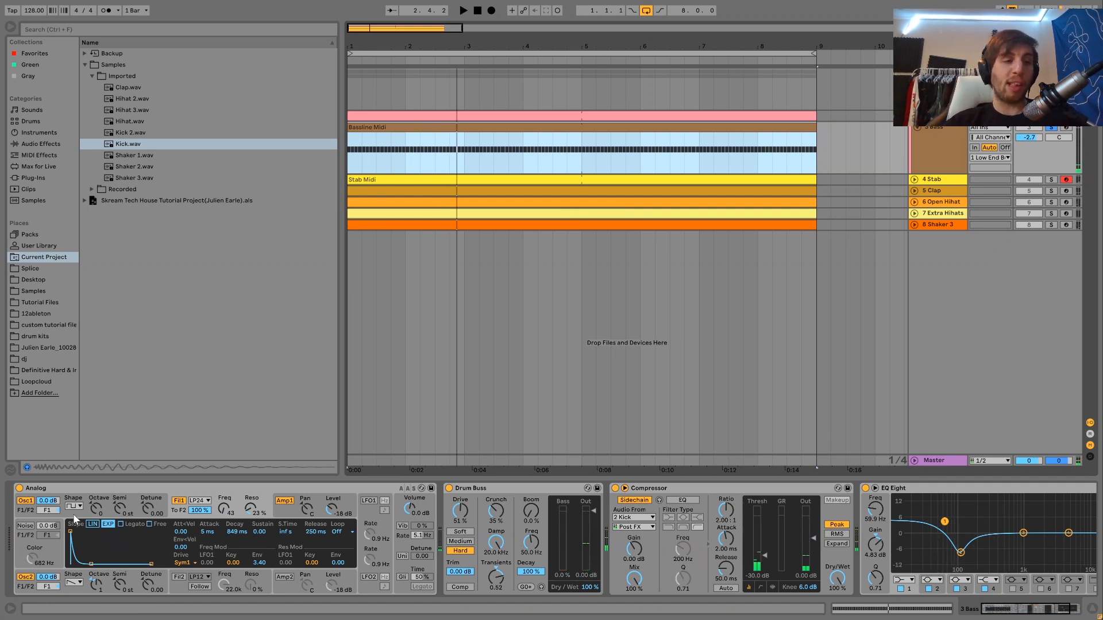
Inspect Analog's oscillator 1 settings and its first filter's envelope, and play the soloed bass.
{"action": "left_click", "coordinate": [75, 525]}
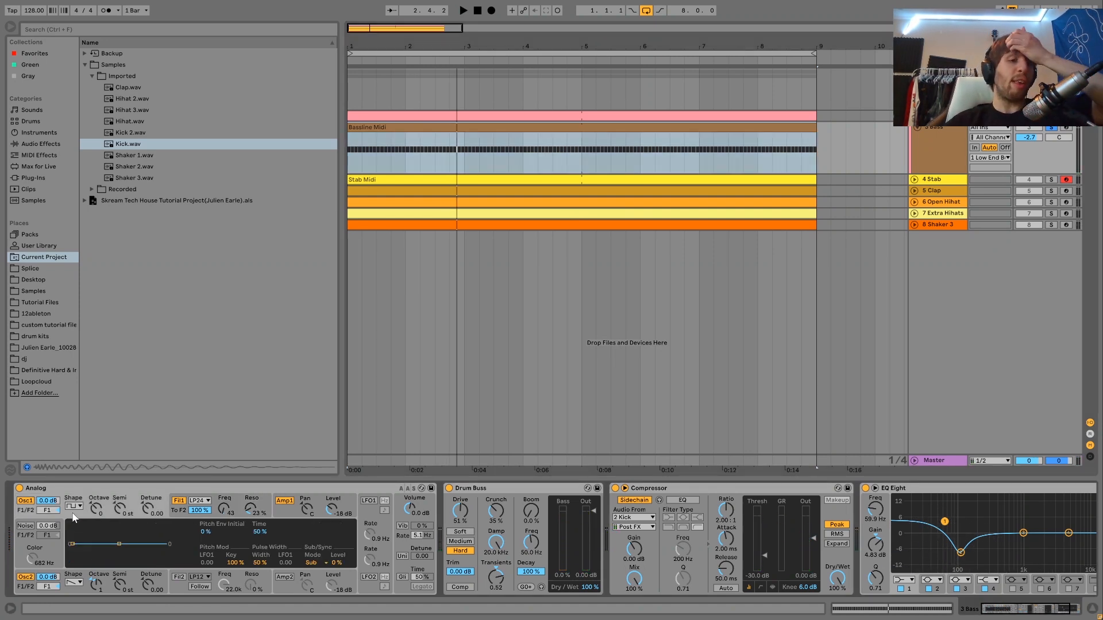
{"action": "left_click", "coordinate": [78, 595]}
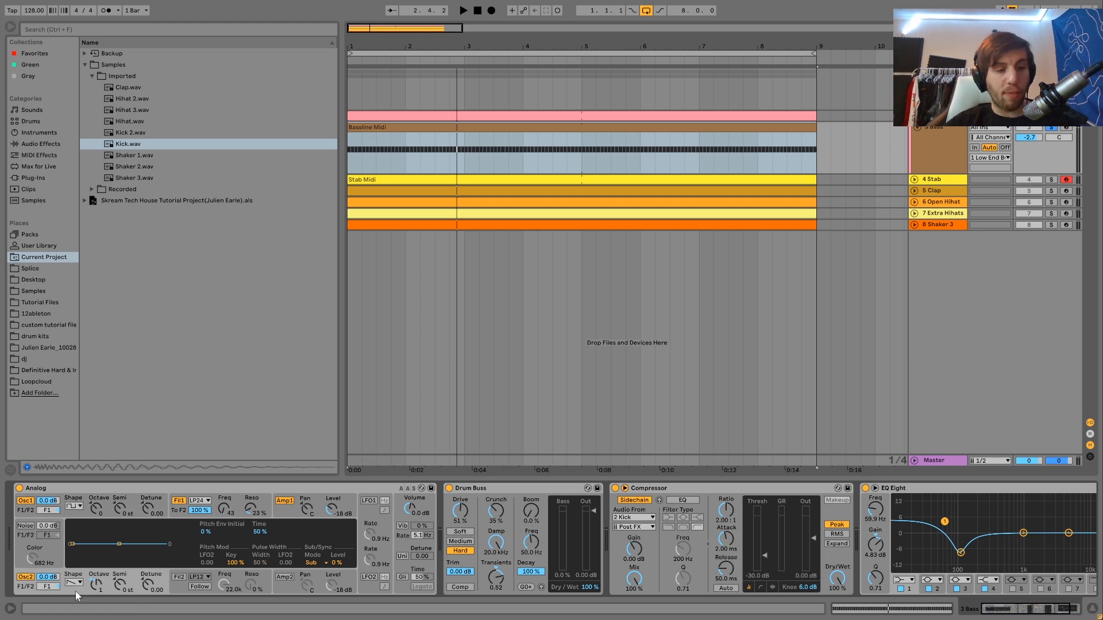
{"action": "left_click", "coordinate": [178, 519]}
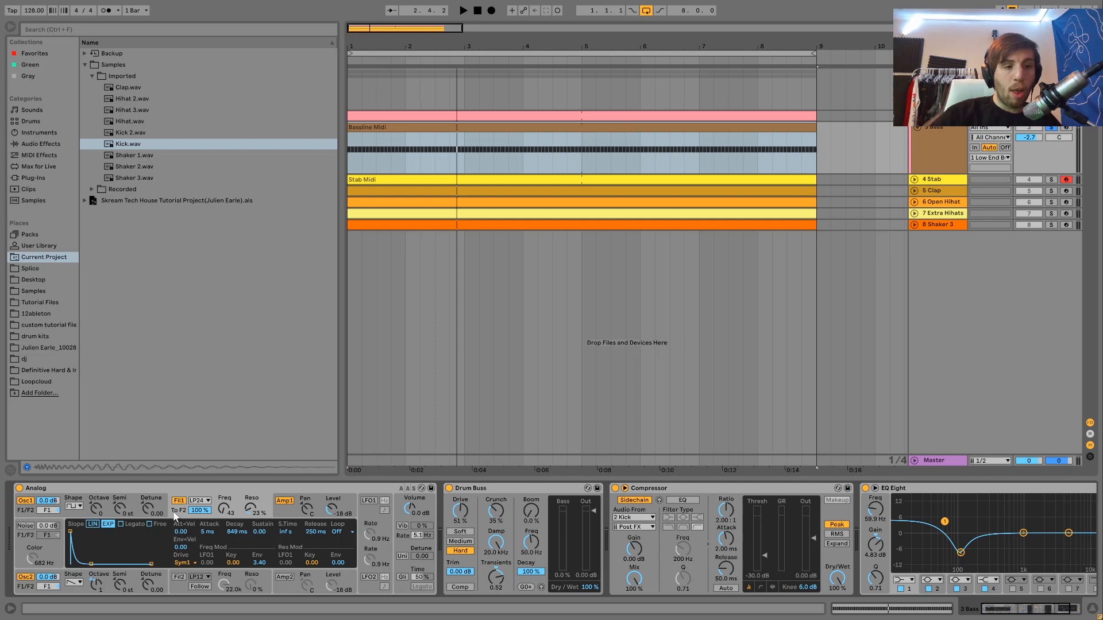
{"action": "key", "text": "space"}
{"action": "key", "text": "space"}
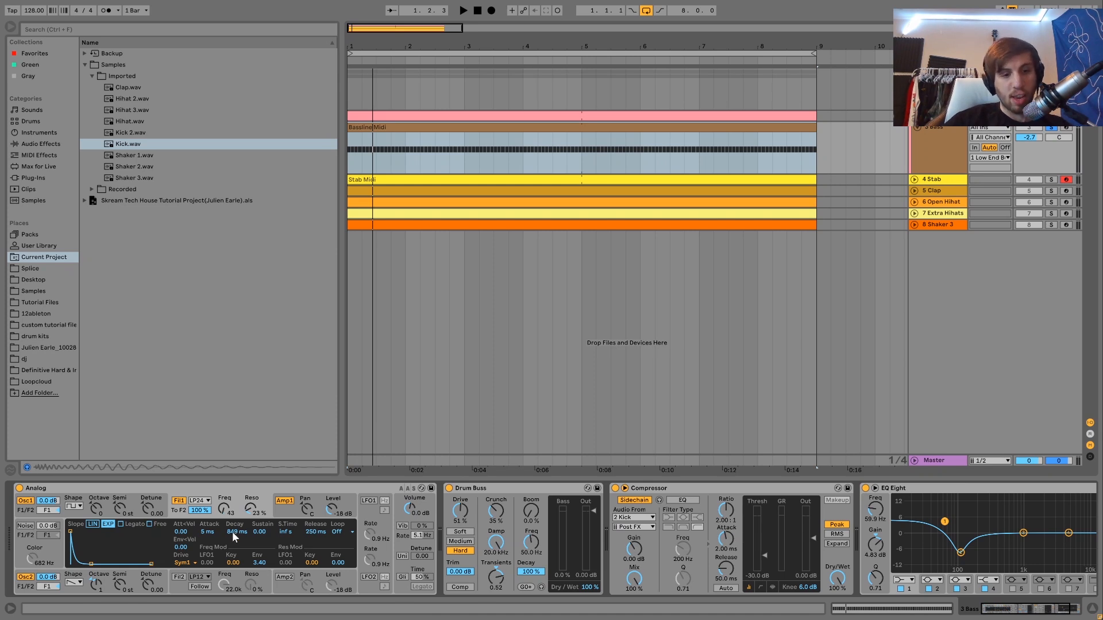
Try a shorter decay of 301 ms and a much longer one on Analog's first filter envelope, listening soloed and in the mix.
{"action": "key", "text": "space"}
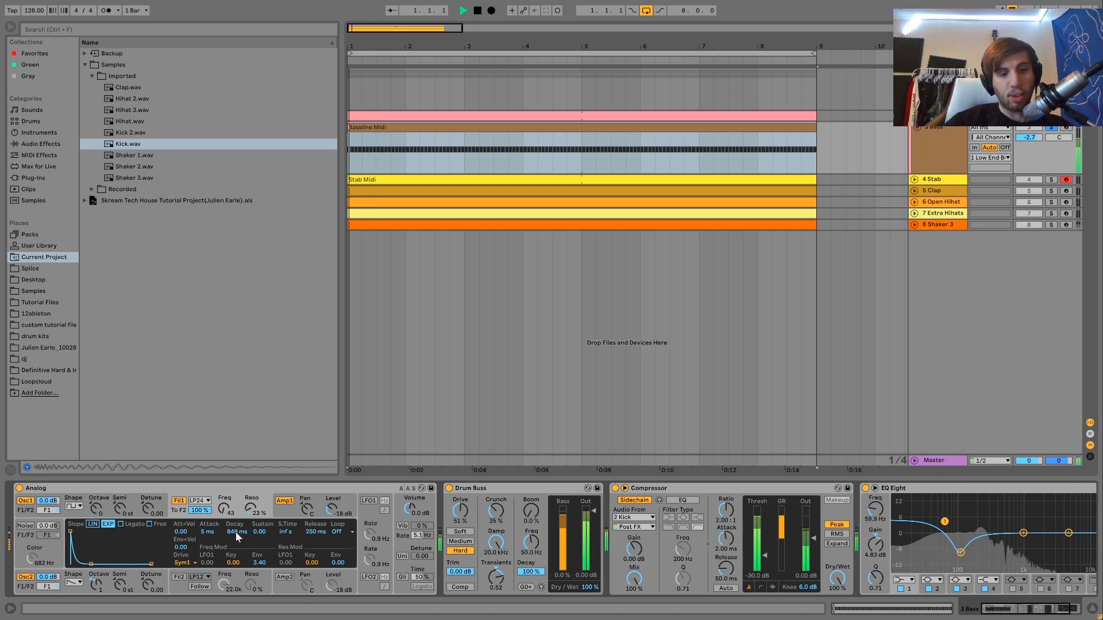
{"action": "left_click_drag", "start_coordinate": [236, 532], "coordinate": [236, 591]}
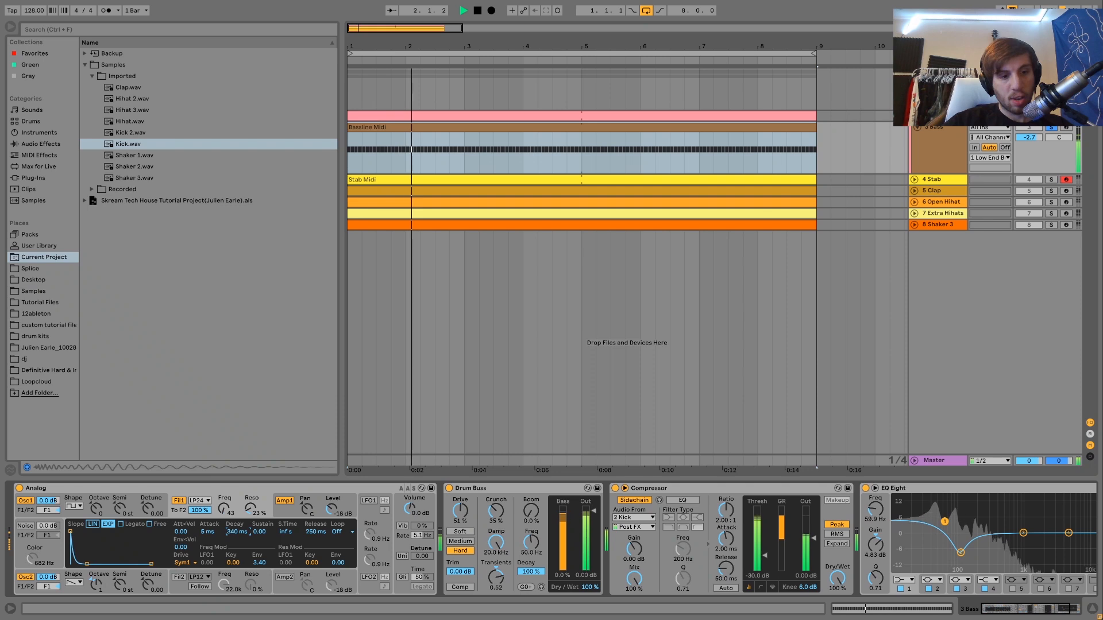
{"action": "left_click", "coordinate": [1051, 129]}
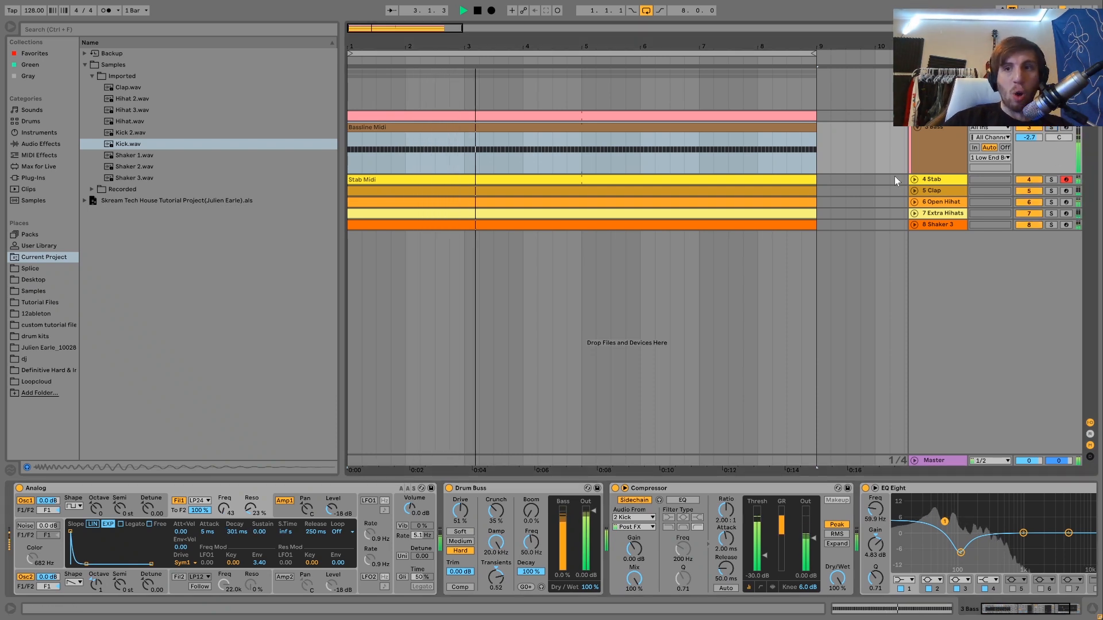
{"action": "left_click_drag", "start_coordinate": [235, 533], "coordinate": [235, 471]}
{"action": "left_click_drag", "start_coordinate": [236, 532], "coordinate": [236, 554]}
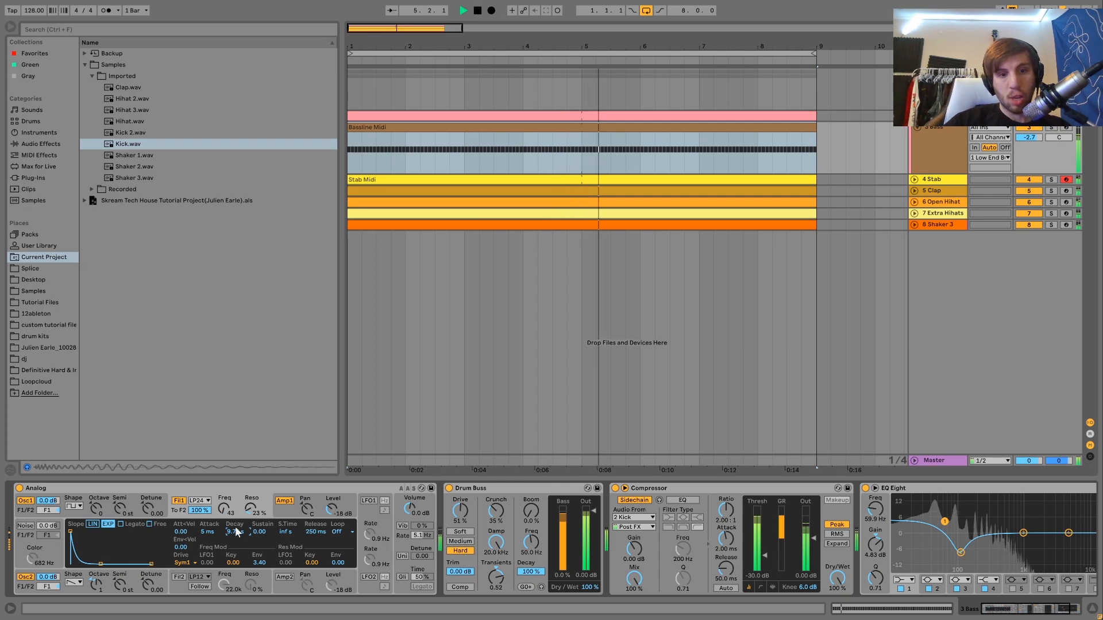
{"action": "key", "text": "space"}
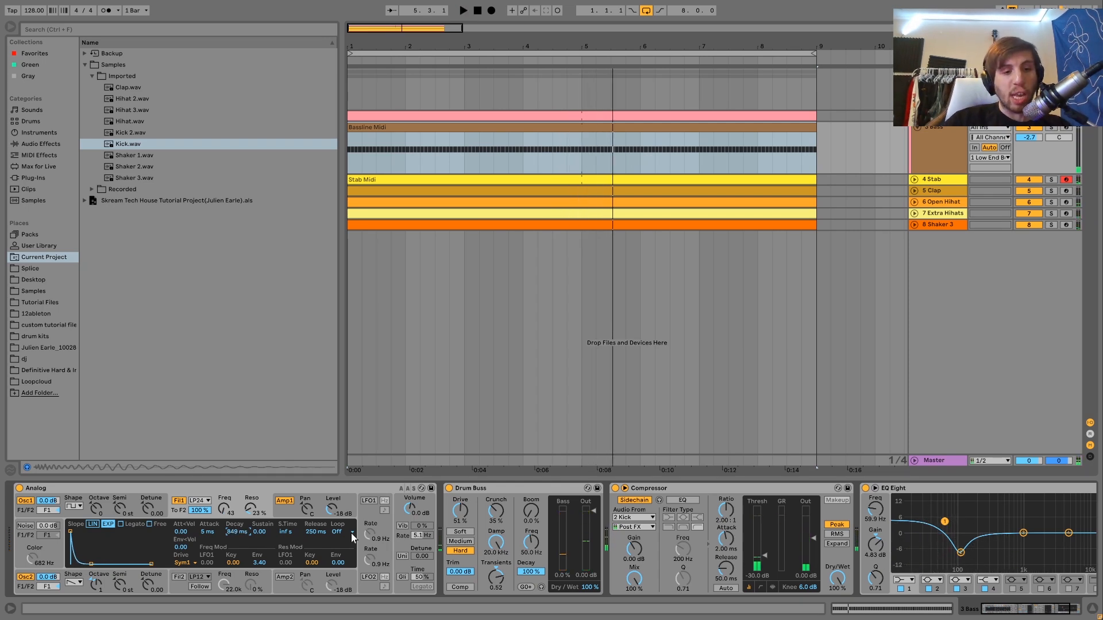
{"action": "key", "text": "ctrl+z"}
{"action": "key", "text": "ctrl+z"}
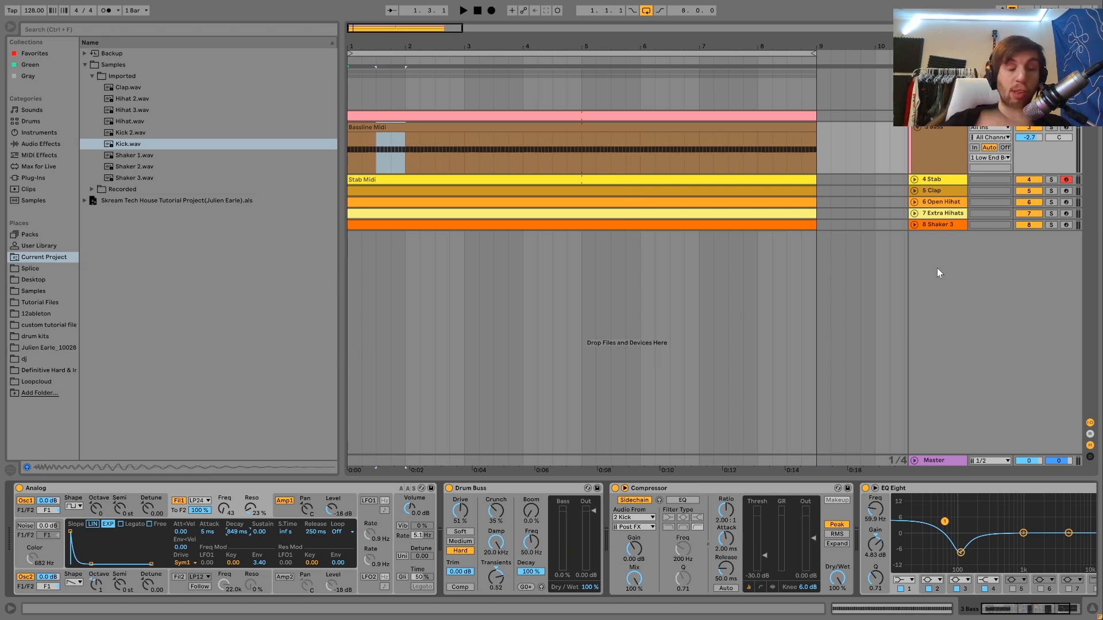
Play the bass within the full mix, select the Bass track and solo it again.
{"action": "key", "text": "space"}
{"action": "left_click", "coordinate": [947, 159]}
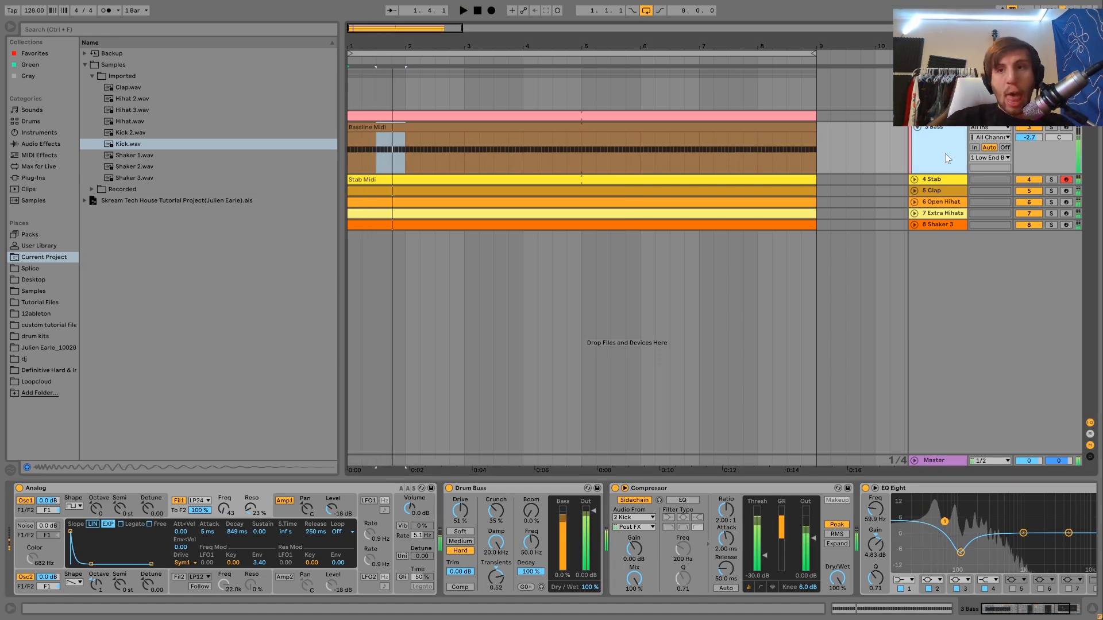
{"action": "left_click", "coordinate": [1052, 128]}
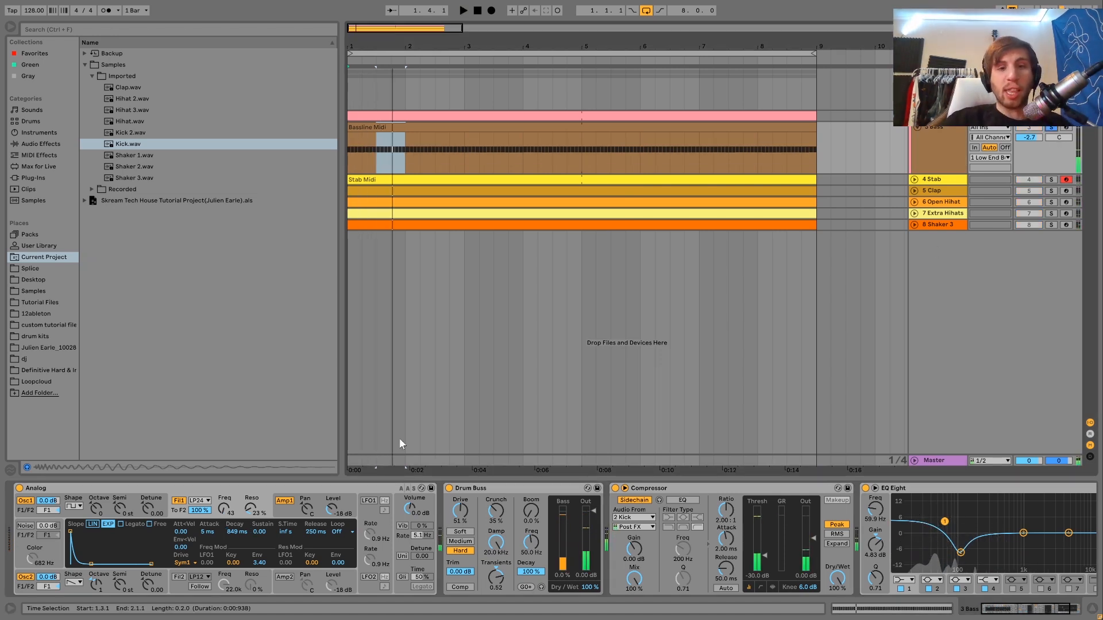
Try higher envelope amounts, including 4.26, for the frequency modulation of Analog's first filter while the soloed bass plays.
{"action": "left_click", "coordinate": [259, 563]}
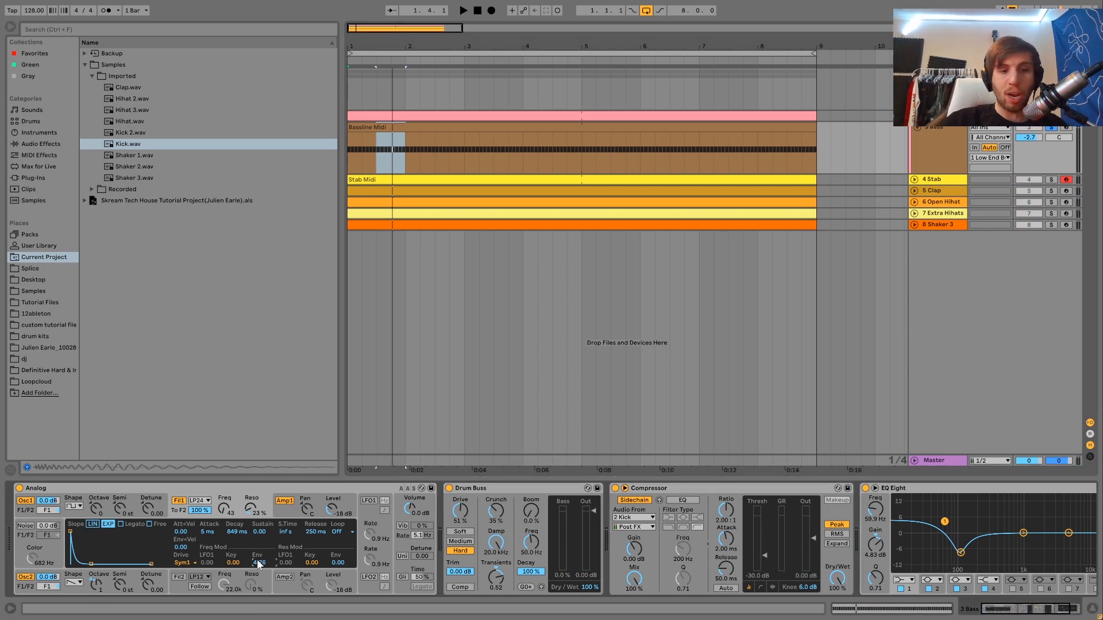
{"action": "key", "text": "space"}
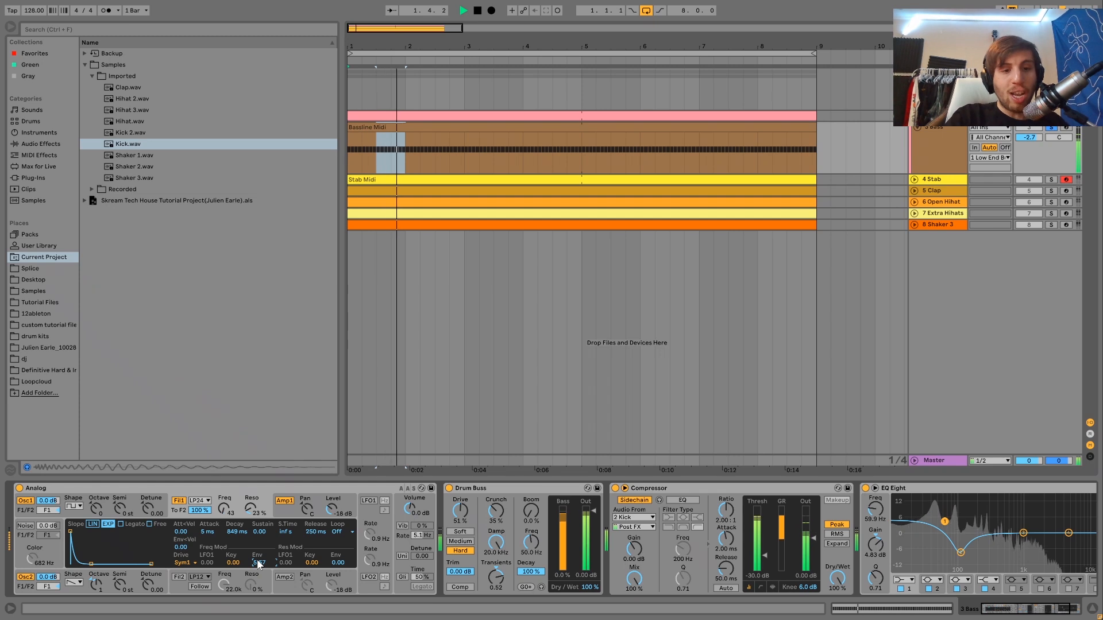
{"action": "left_click_drag", "start_coordinate": [258, 565], "coordinate": [257, 576]}
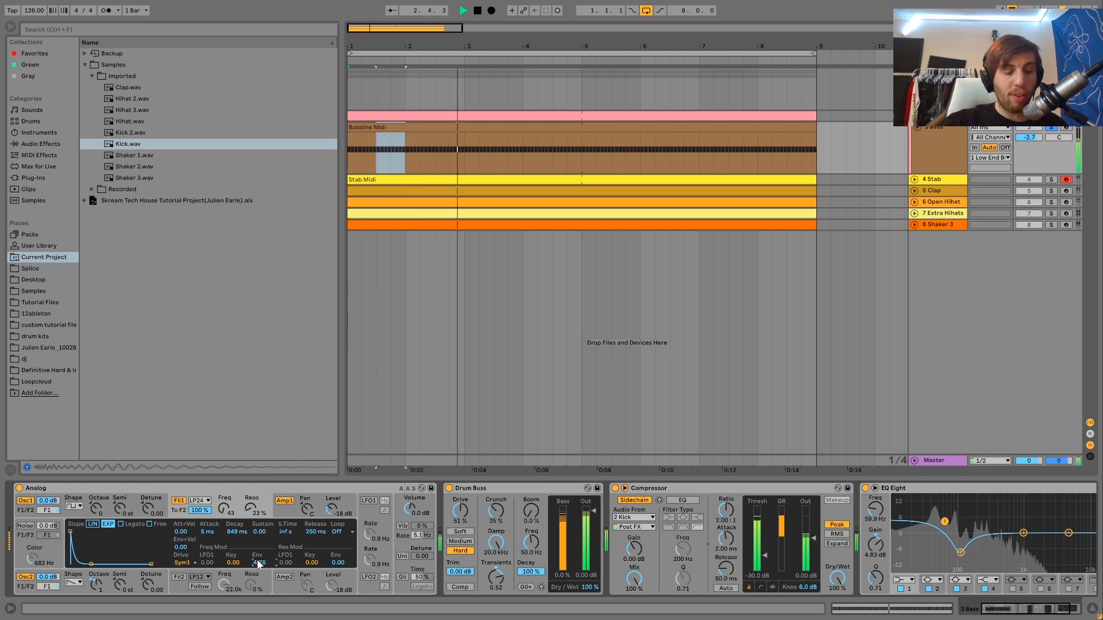
{"action": "key", "text": "Down"}
{"action": "key", "text": "Down"}
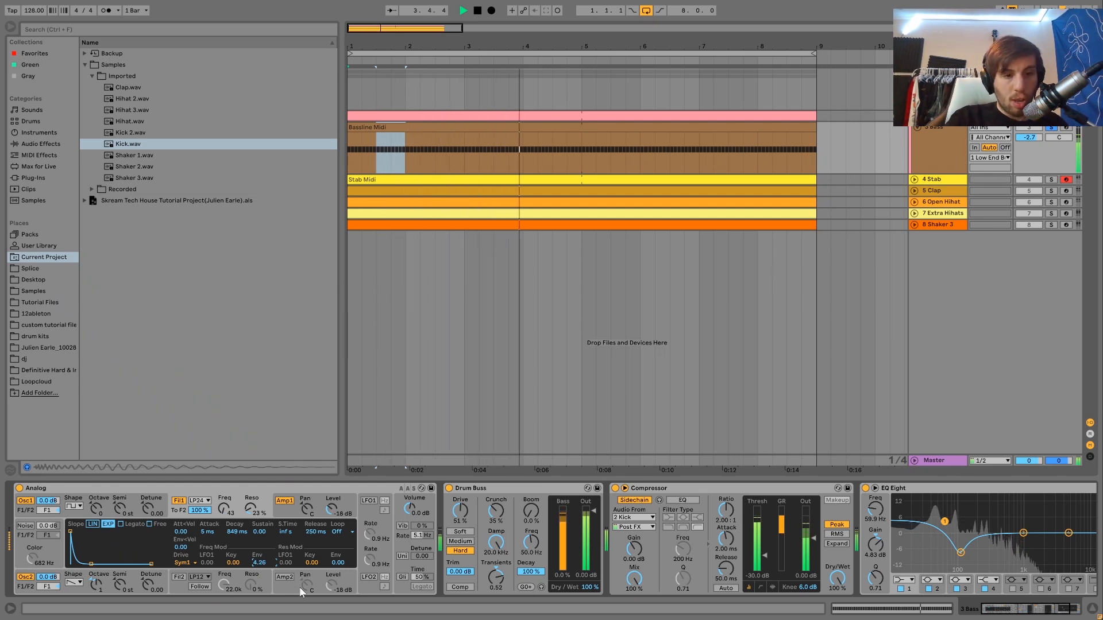
{"action": "key", "text": "Down"}
{"action": "key", "text": "Down"}
{"action": "key", "text": "Down"}
{"action": "key", "text": "Down"}
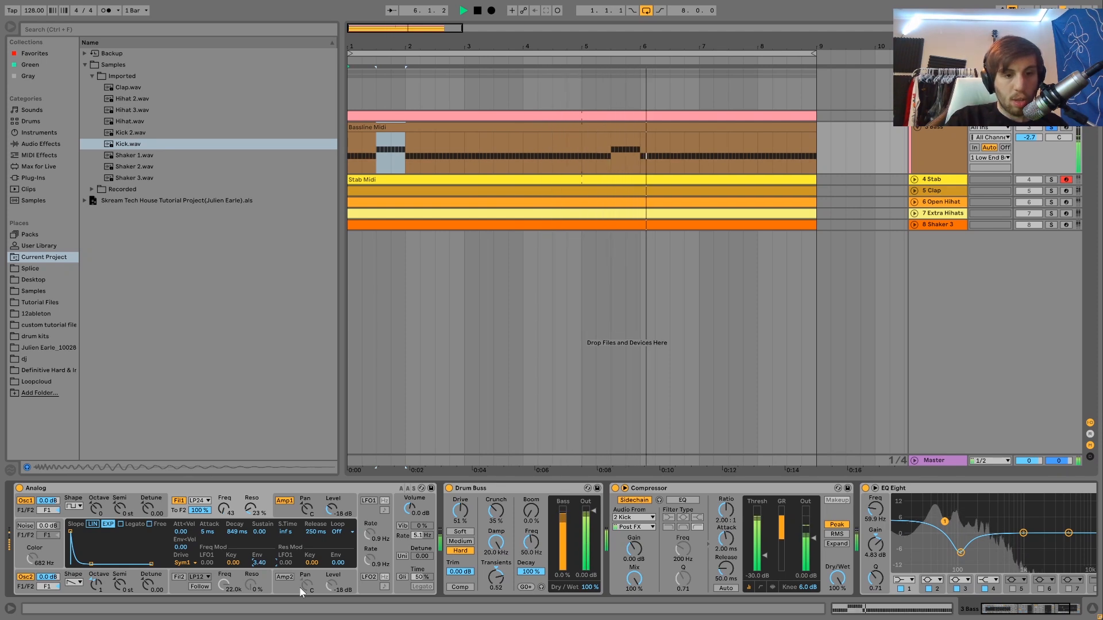
{"action": "key", "text": "space"}
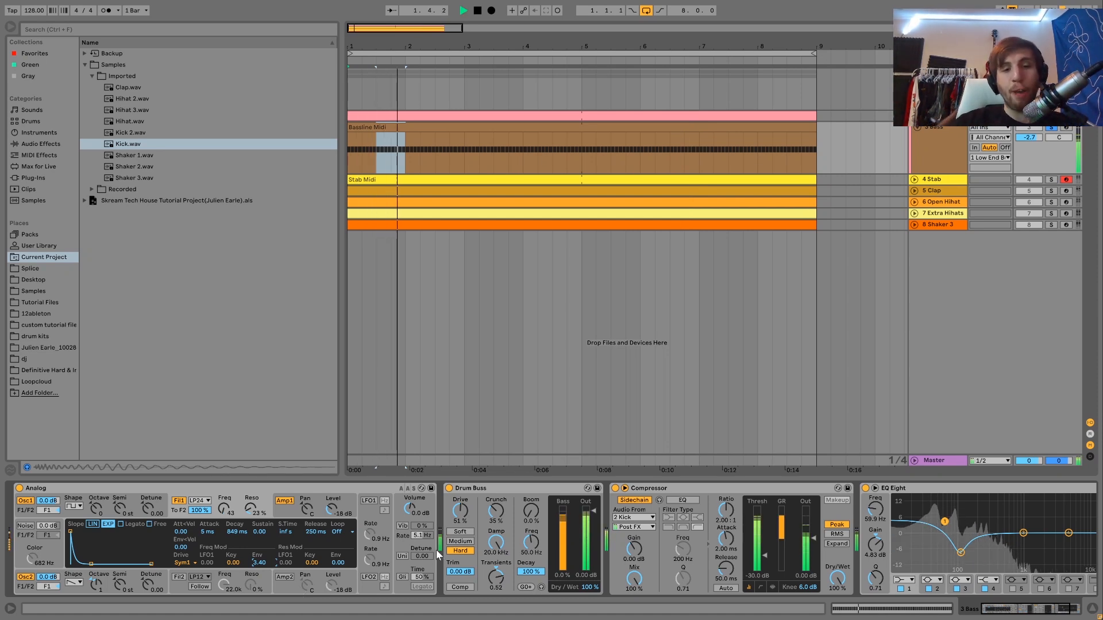
{"action": "key", "text": "space"}
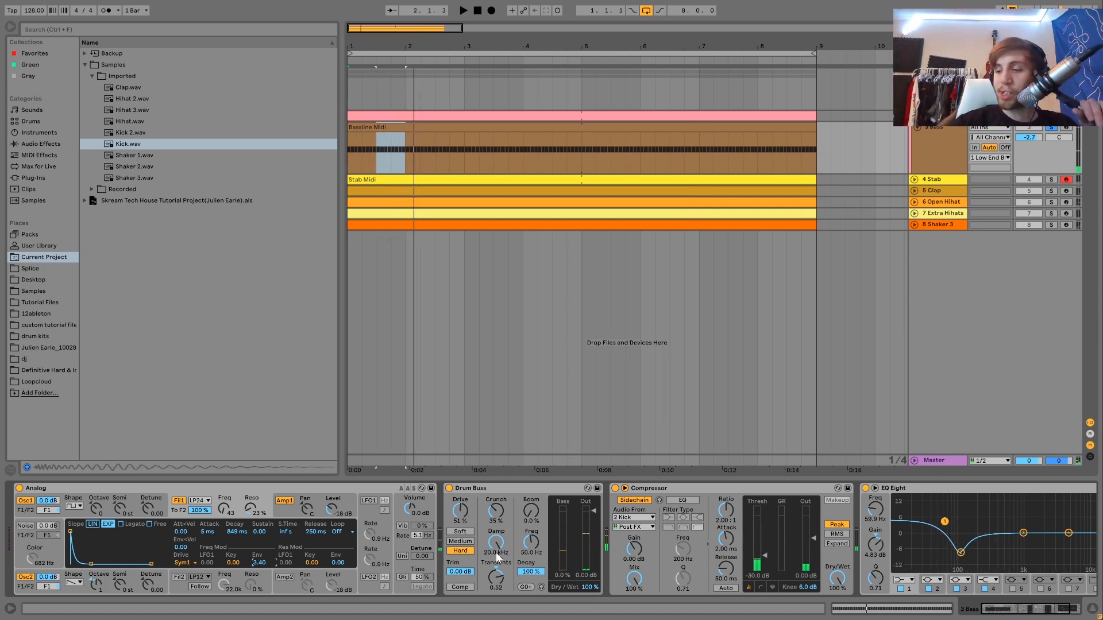
Compare the soloed bass with the Drum Buss switched off and back on, and play the processed bass again.
{"action": "scroll", "coordinate": [505, 553], "scroll_direction": "right", "scroll_amount": 5}
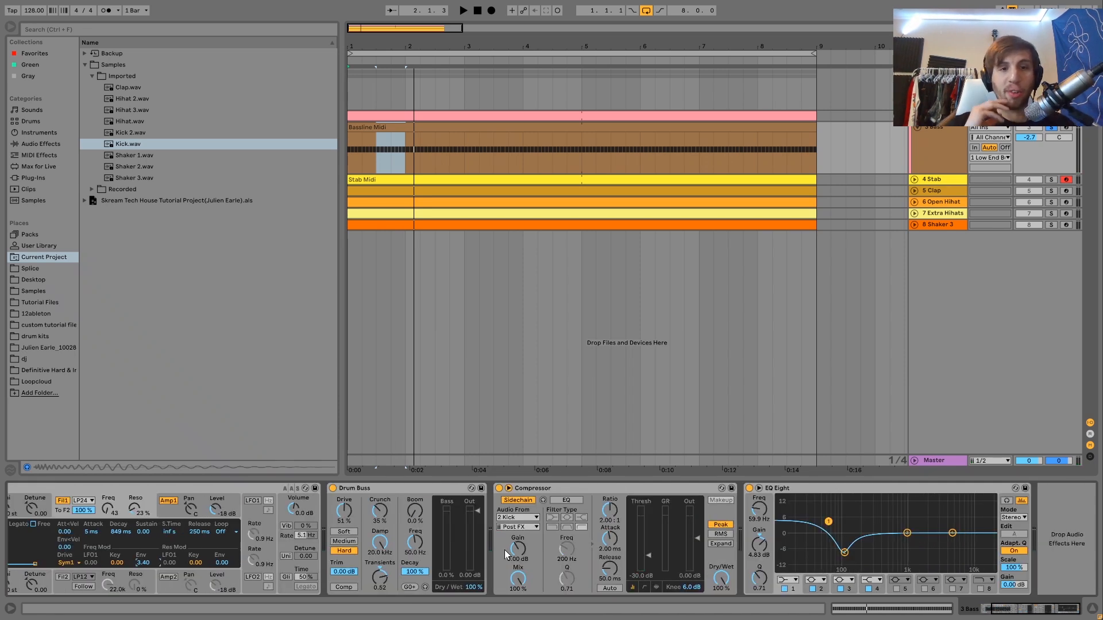
{"action": "key", "text": "space"}
{"action": "left_click", "coordinate": [333, 489]}
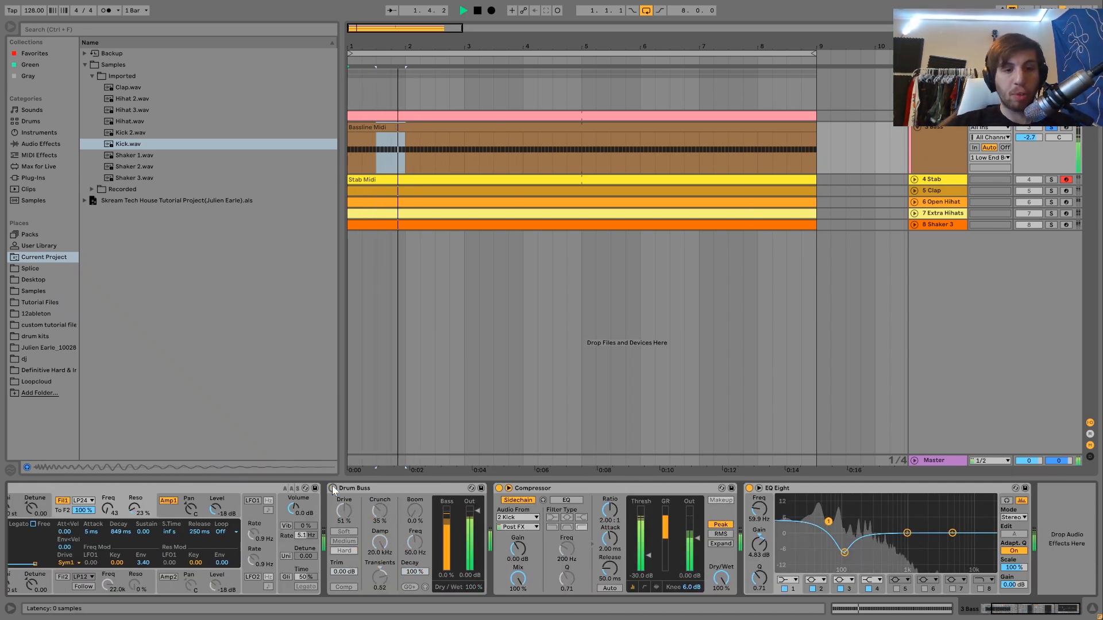
{"action": "left_click", "coordinate": [333, 489]}
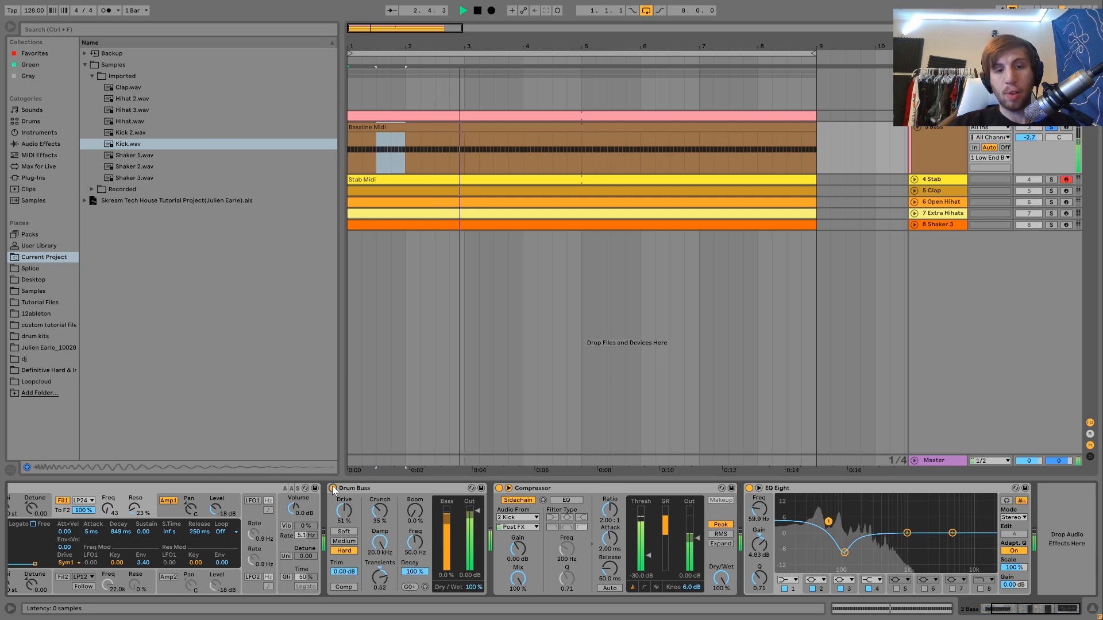
{"action": "key", "text": "space"}
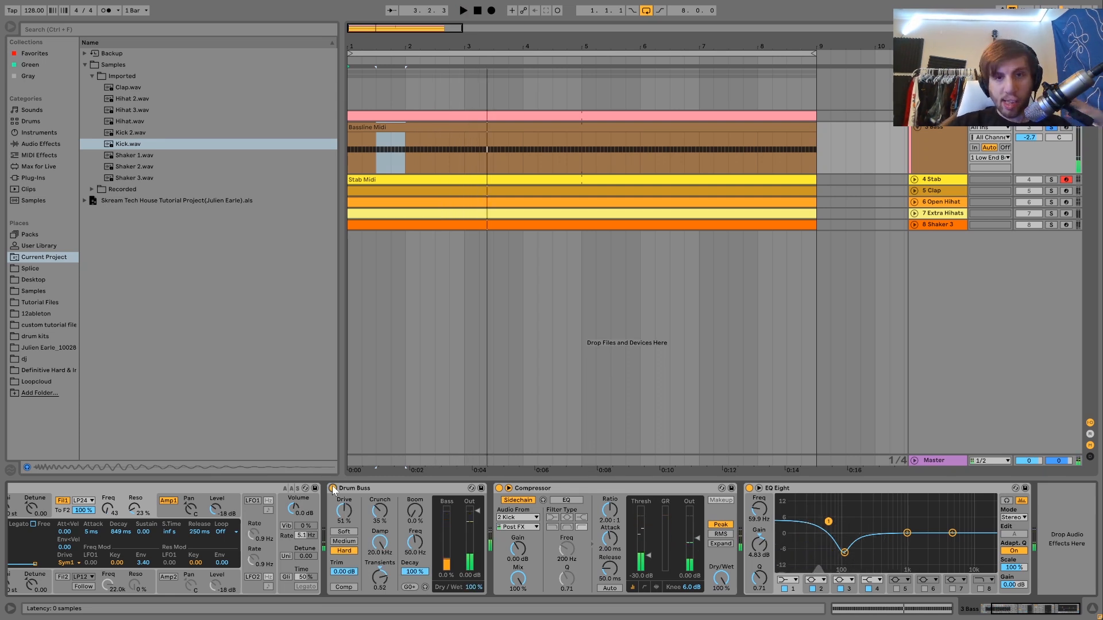
{"action": "key", "text": "space"}
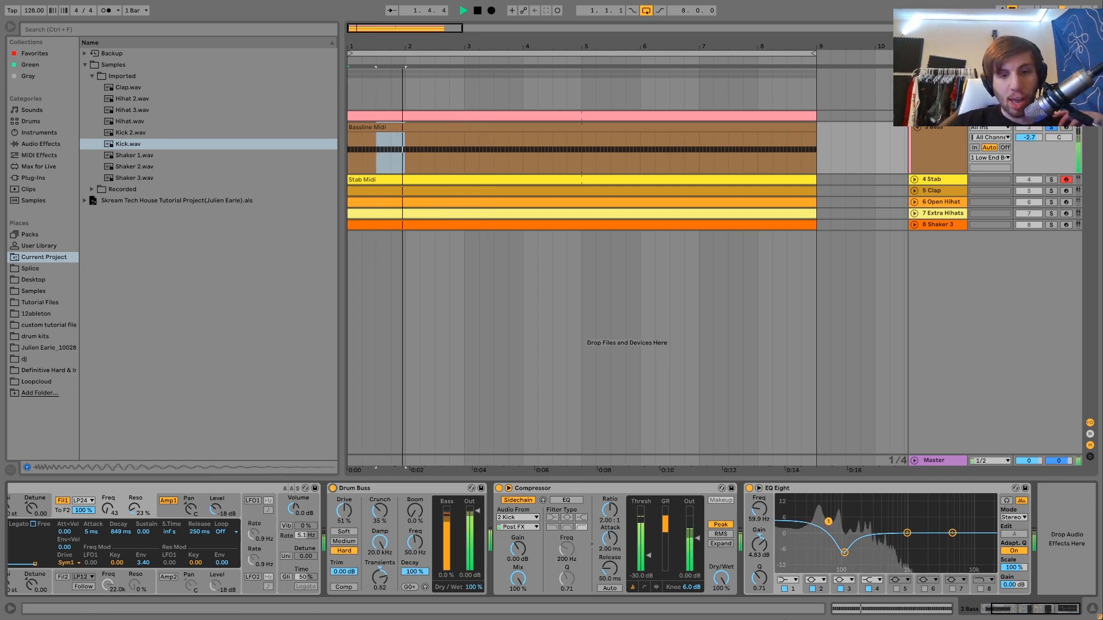
{"action": "key", "text": "space"}
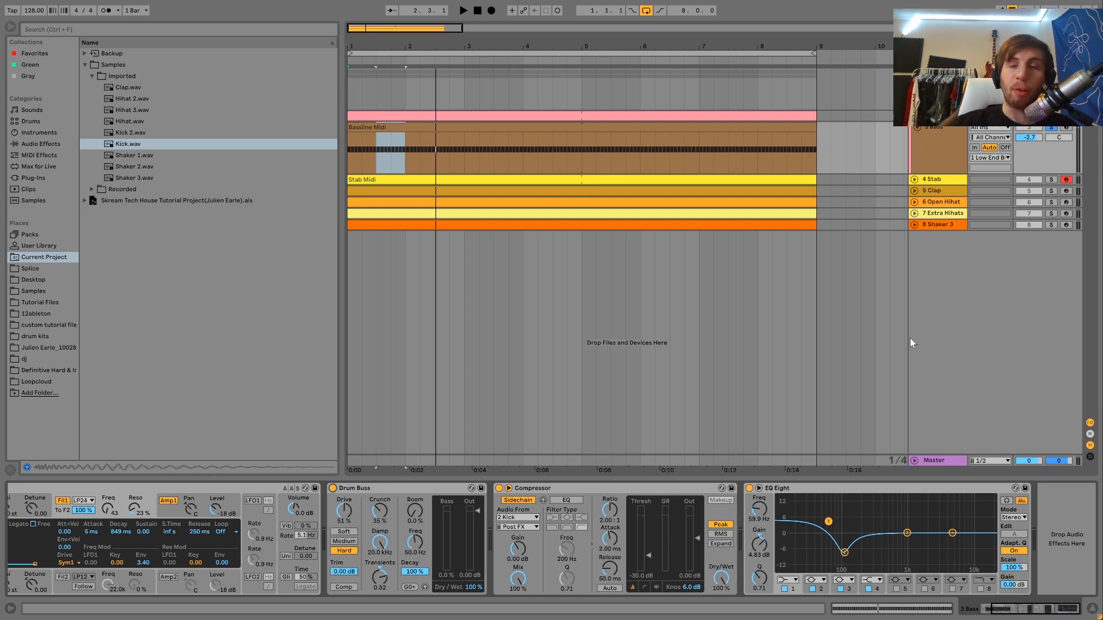
Show the Low End Bus effects and compare playback from the start with the bus Saturator switched off and back on.
{"action": "left_click", "coordinate": [938, 75]}
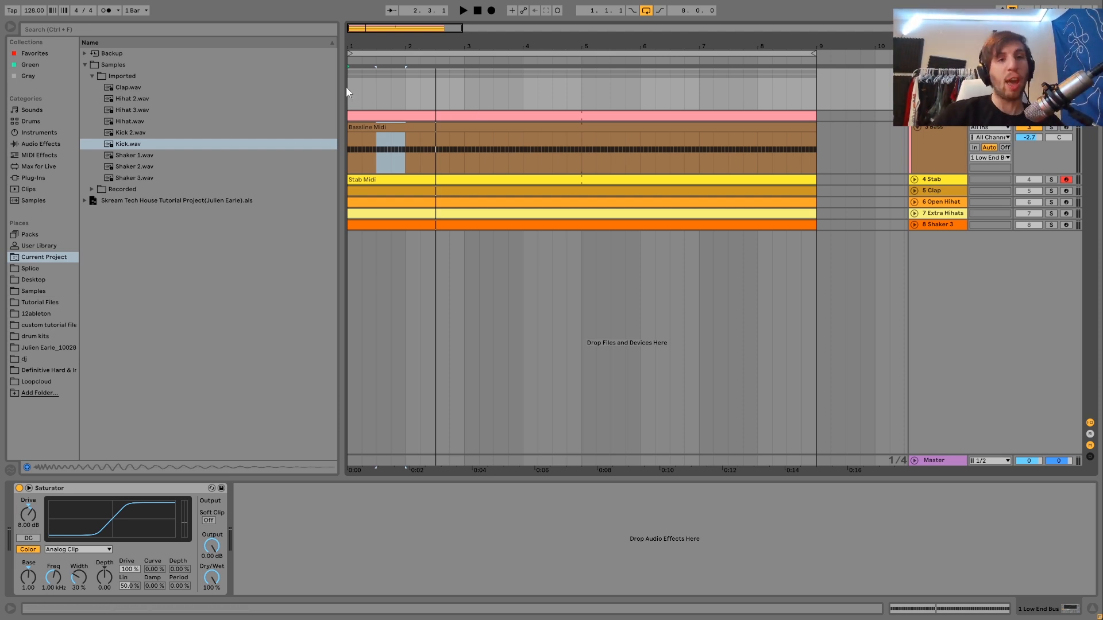
{"action": "left_click", "coordinate": [352, 103]}
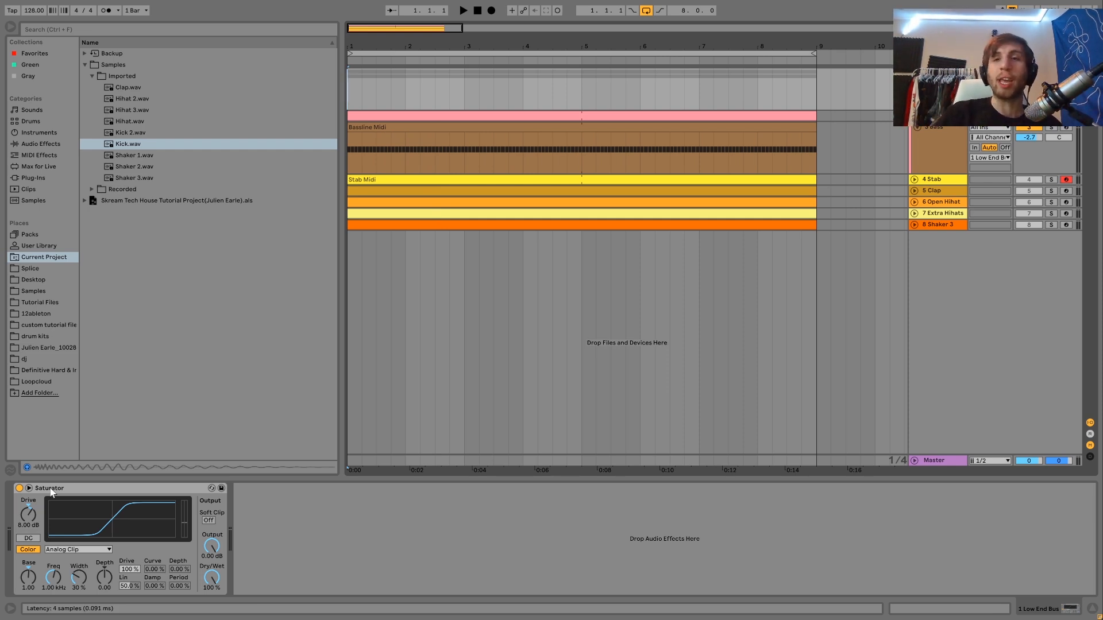
{"action": "left_click", "coordinate": [19, 488]}
{"action": "key", "text": "space"}
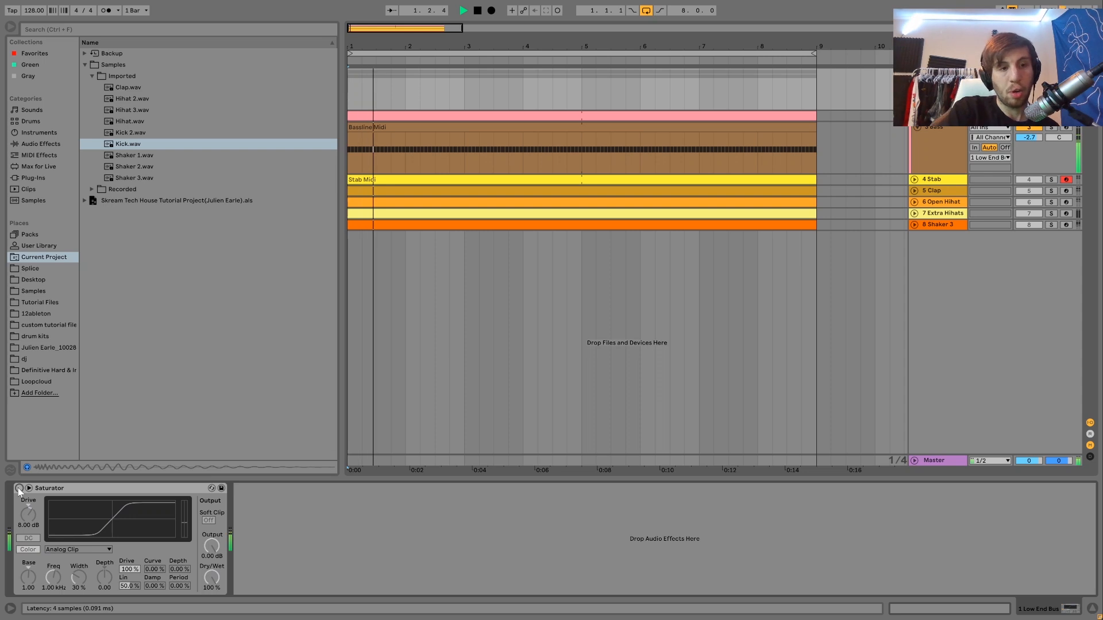
{"action": "left_click", "coordinate": [19, 488]}
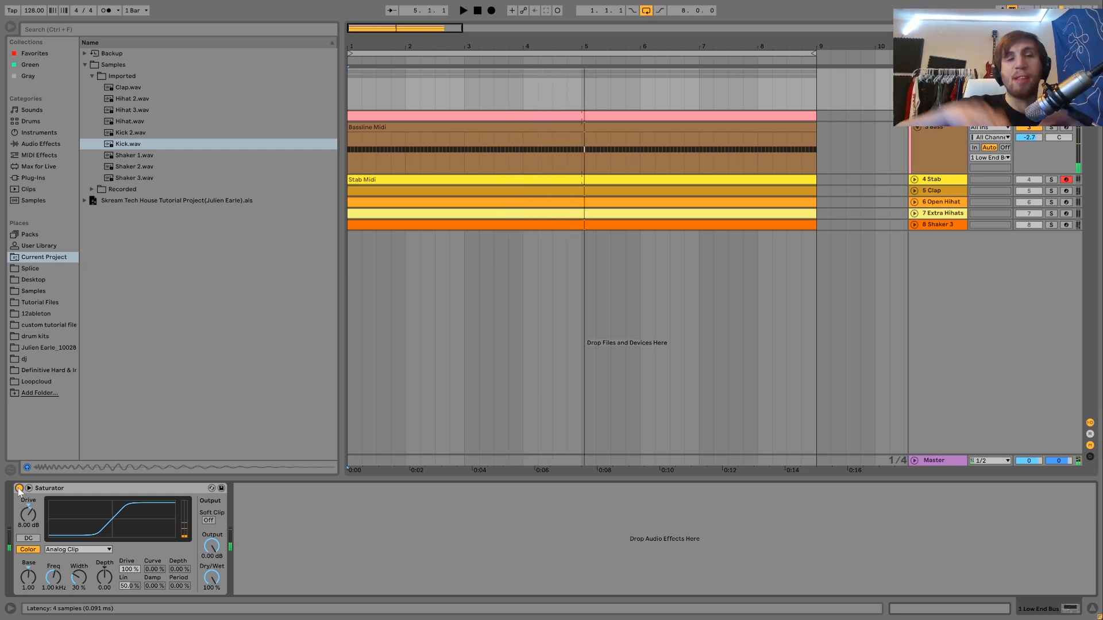
{"action": "key", "text": "space"}
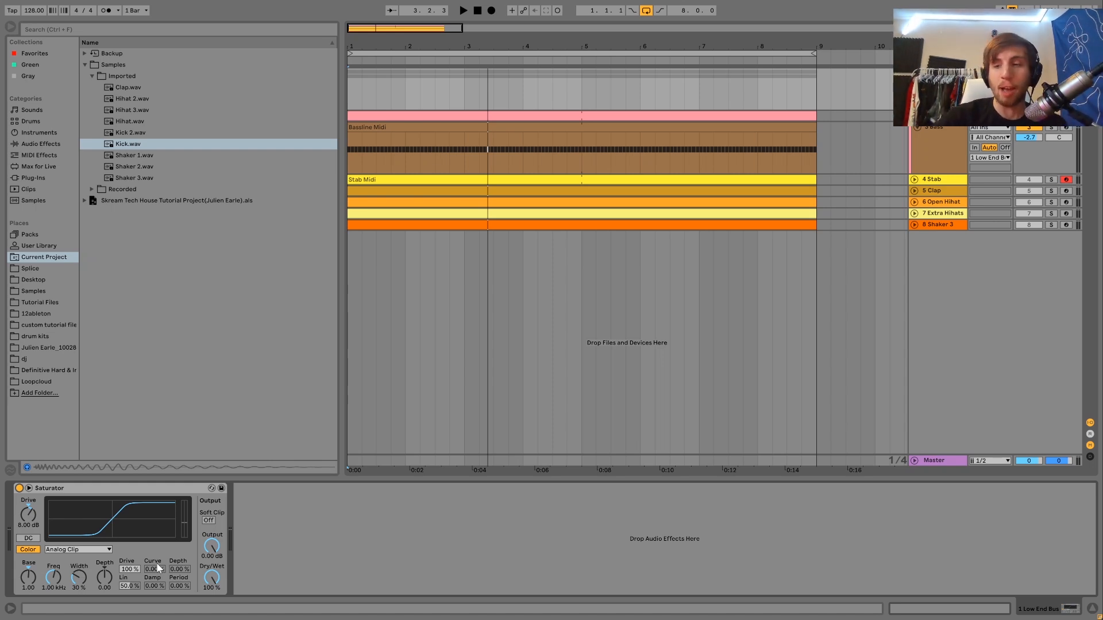
{"action": "key", "text": "space"}
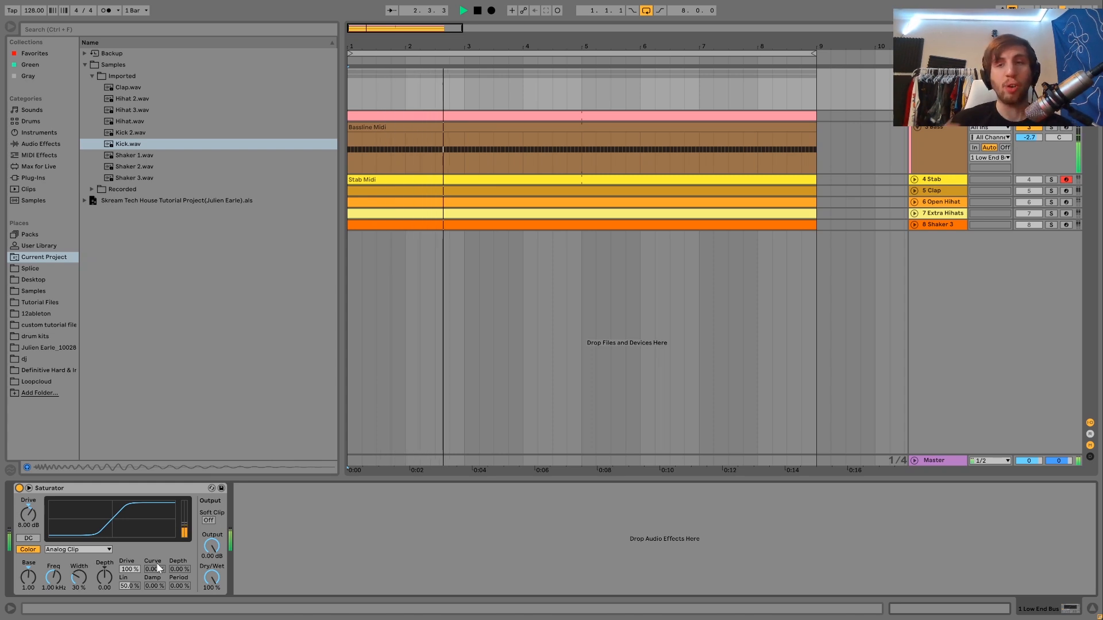
{"action": "key", "text": "space"}
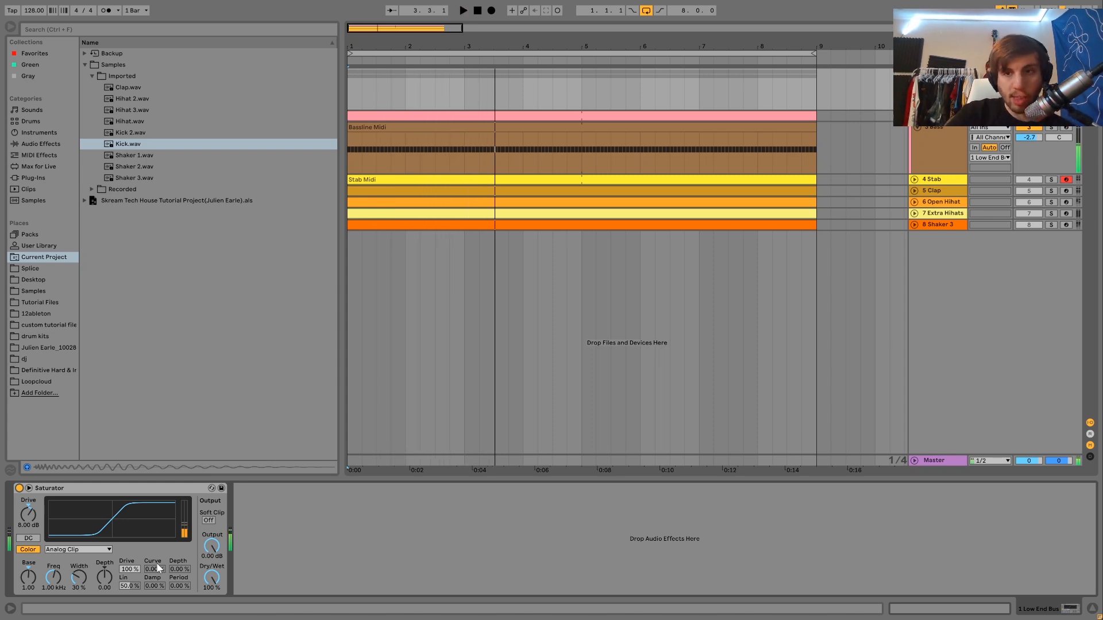
Solo the Stab track, unfold it to show its clip and devices, and play it.
{"action": "left_click", "coordinate": [1052, 180]}
{"action": "left_click", "coordinate": [914, 180]}
{"action": "left_click", "coordinate": [930, 180]}
{"action": "key", "text": "space"}
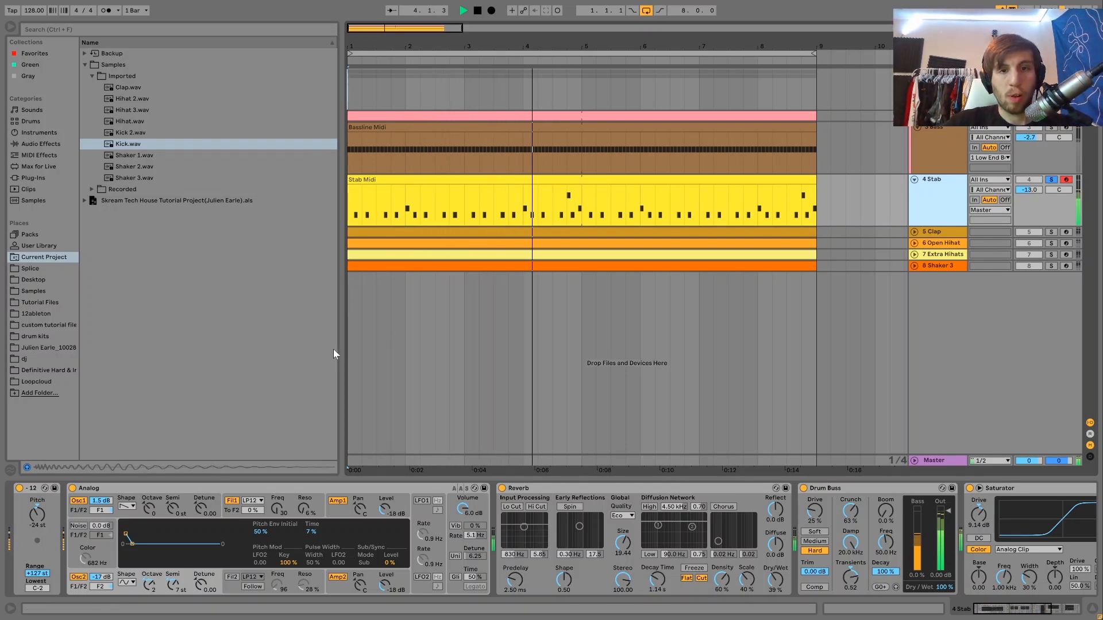
Open the Stab Midi clip's notes, take the Stab track out of solo and play it in the full mix.
{"action": "key", "text": "space"}
{"action": "left_click", "coordinate": [497, 178]}
{"action": "double_click", "coordinate": [497, 176]}
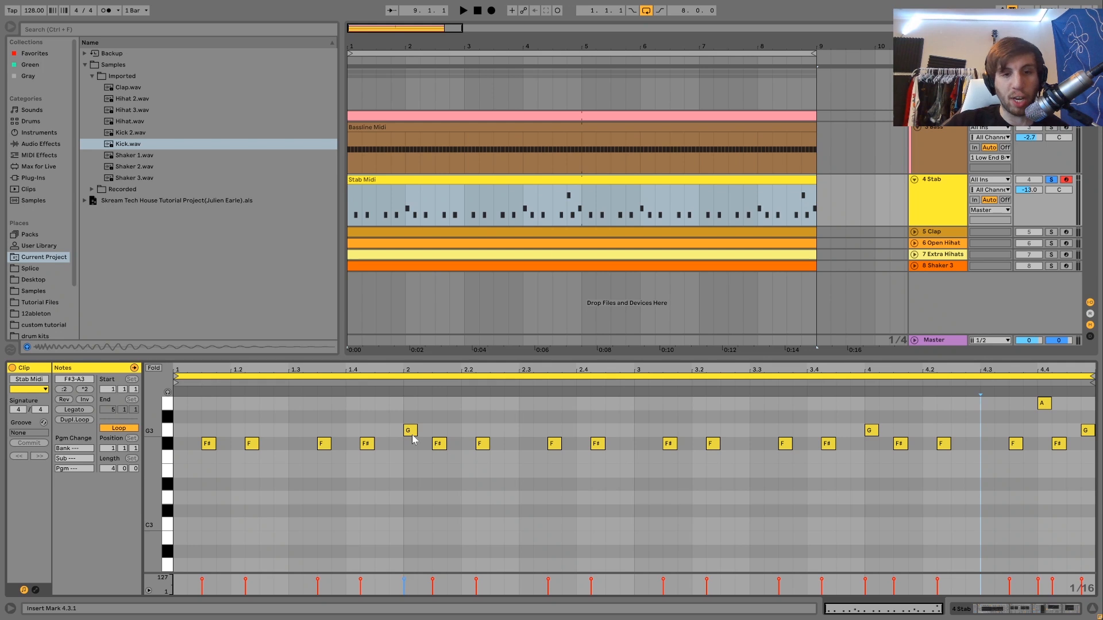
{"action": "left_click", "coordinate": [1051, 180]}
{"action": "key", "text": "space"}
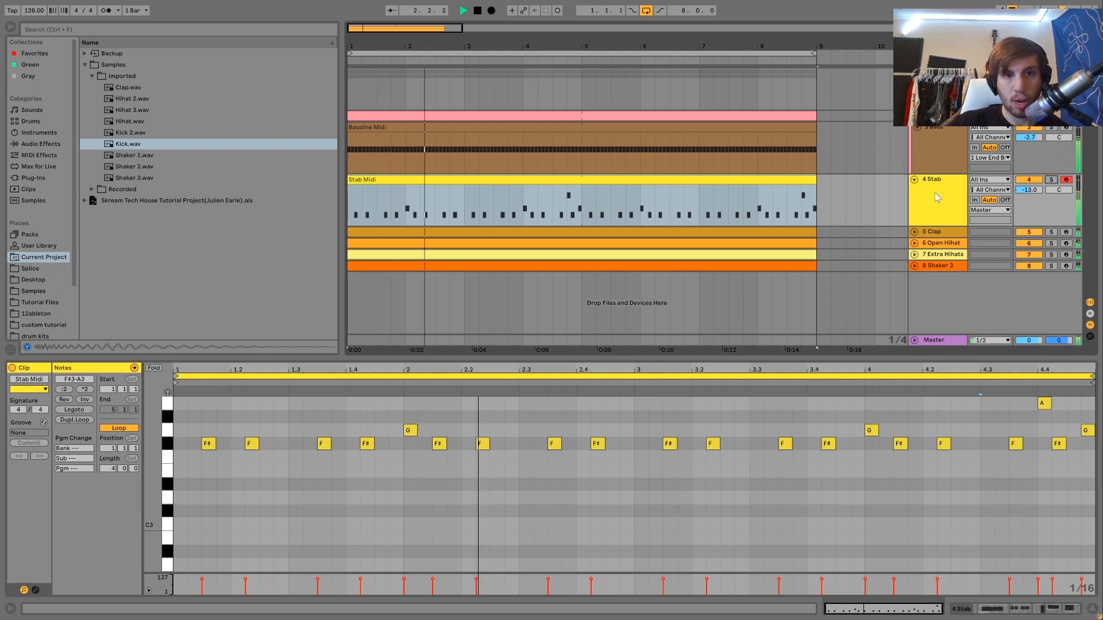
{"action": "left_click", "coordinate": [553, 213]}
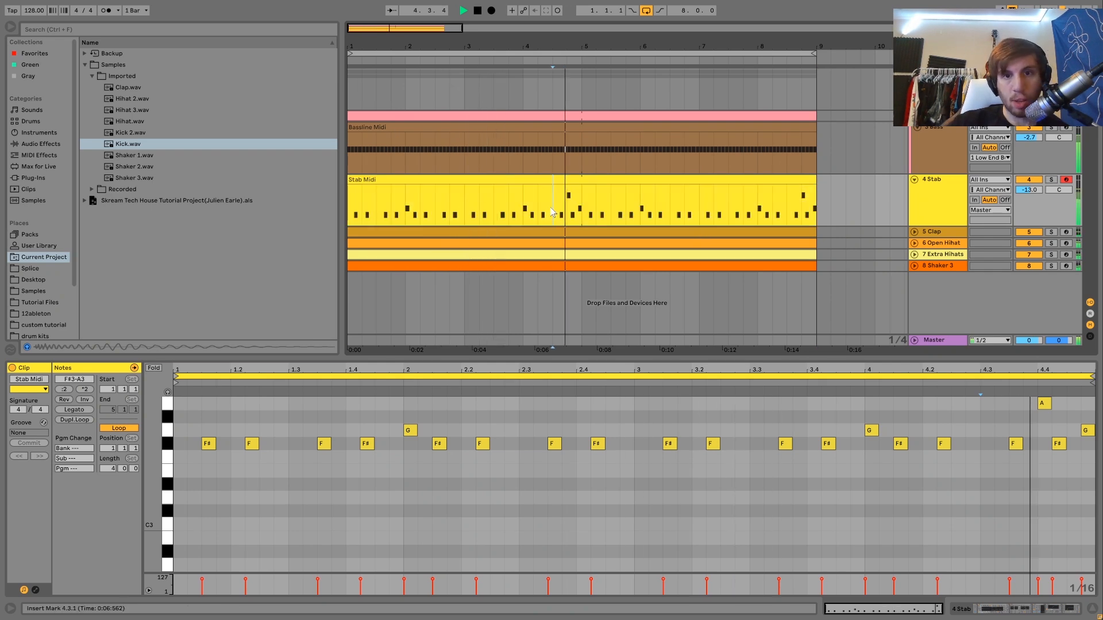
Show the Stab track's devices, solo the track again and select its Stab Midi clip.
{"action": "left_click", "coordinate": [946, 185]}
{"action": "left_click", "coordinate": [1051, 179]}
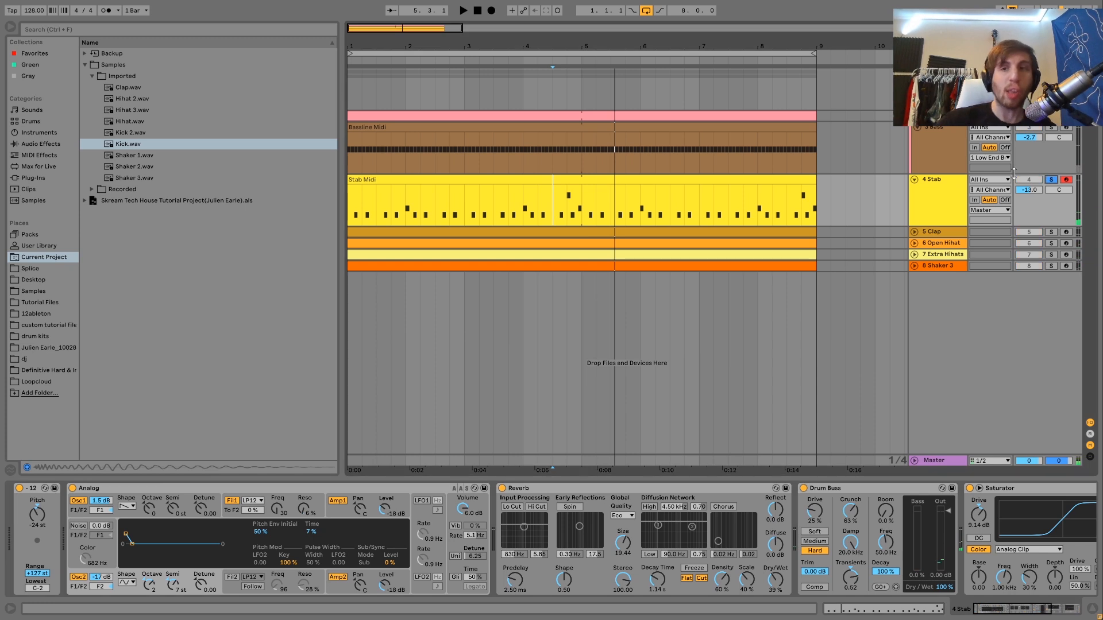
{"action": "left_click", "coordinate": [778, 183]}
{"action": "key", "text": "space"}
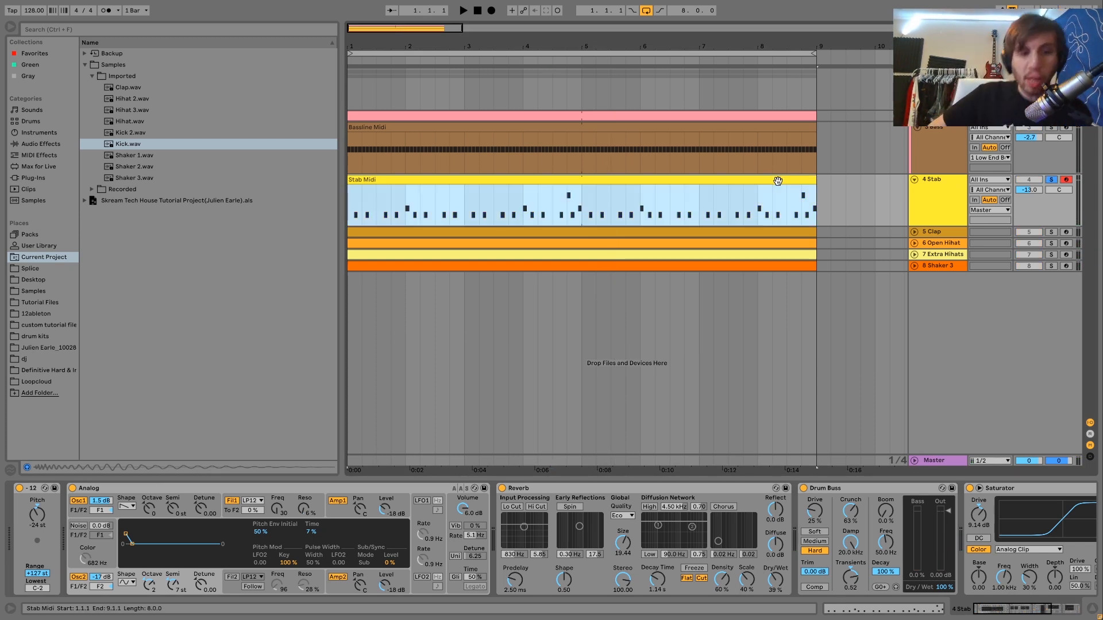
Inspect Analog's oscillator and first filter settings, comparing the soloed stab with the second oscillator switched off and back on.
{"action": "left_click", "coordinate": [142, 500]}
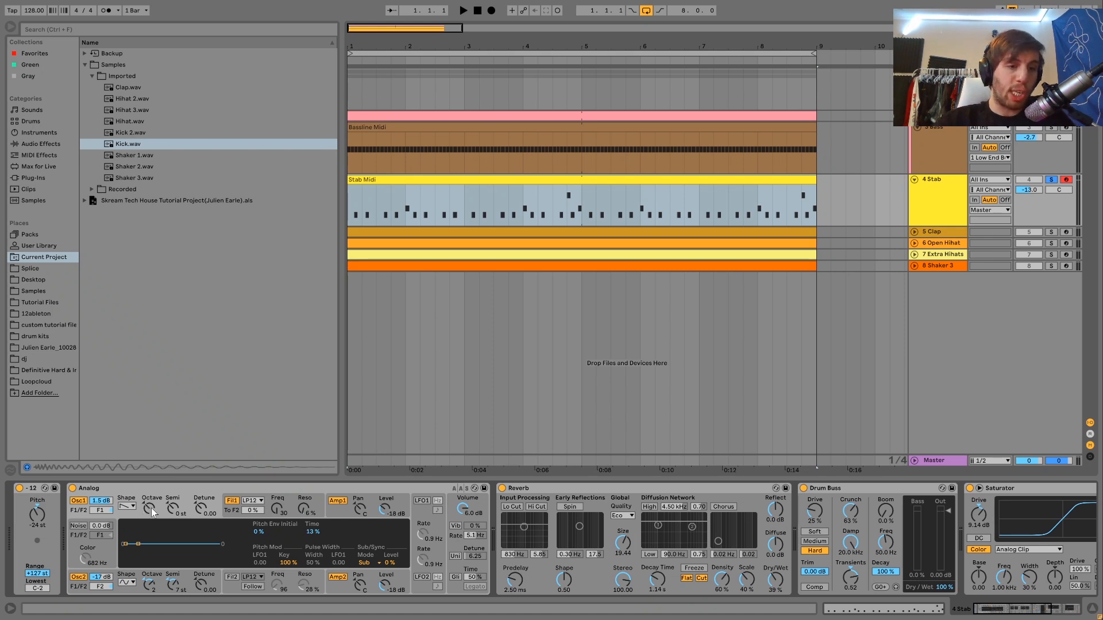
{"action": "left_click", "coordinate": [122, 588]}
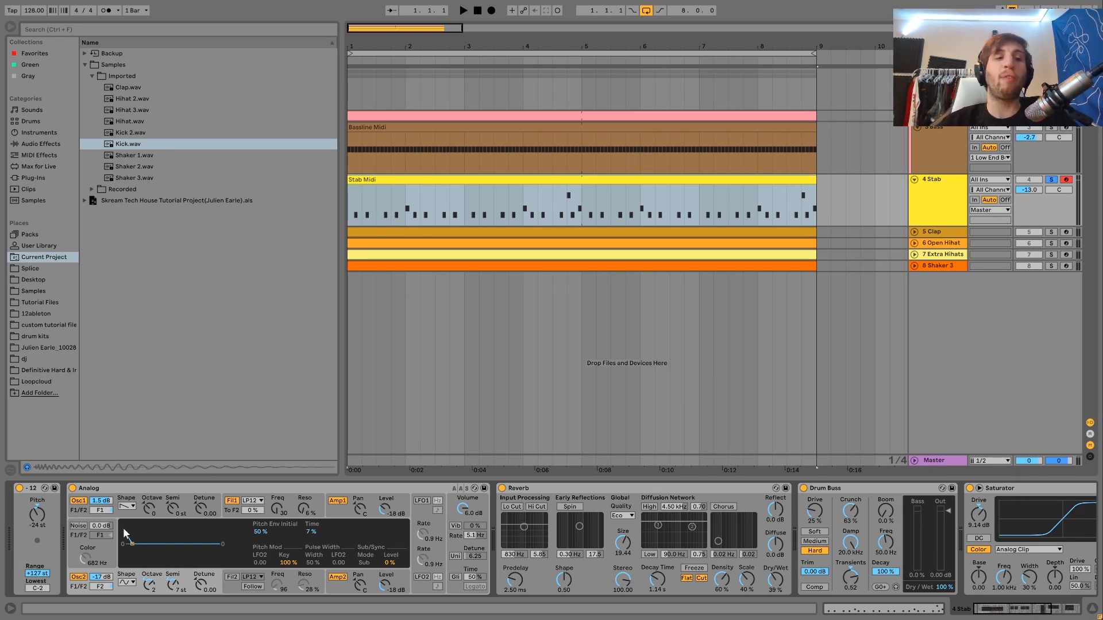
{"action": "key", "text": "space"}
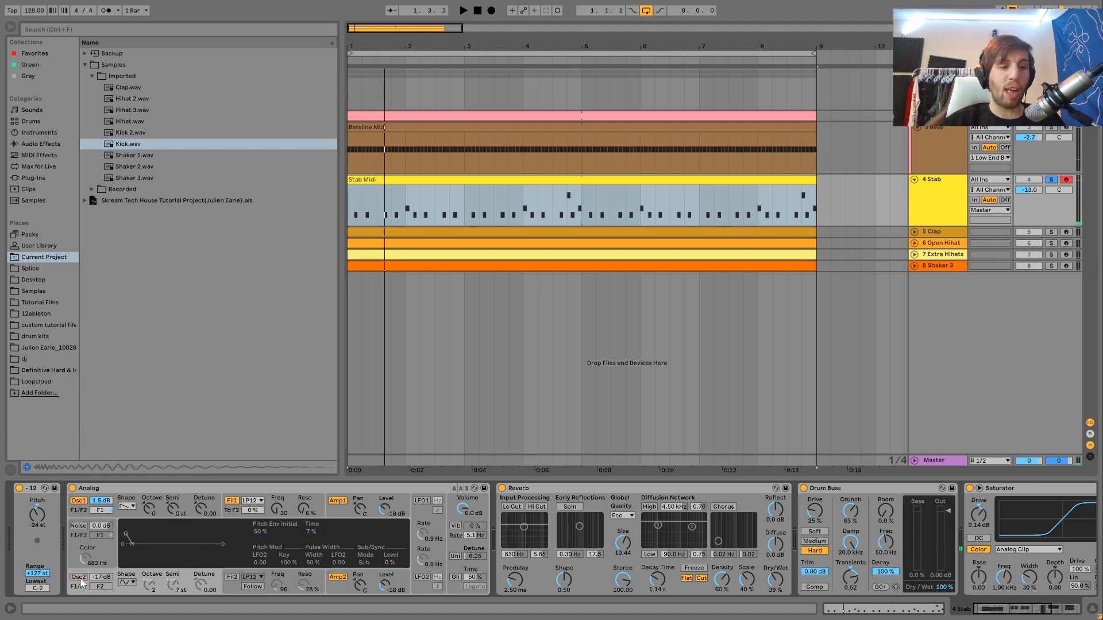
{"action": "key", "text": "space"}
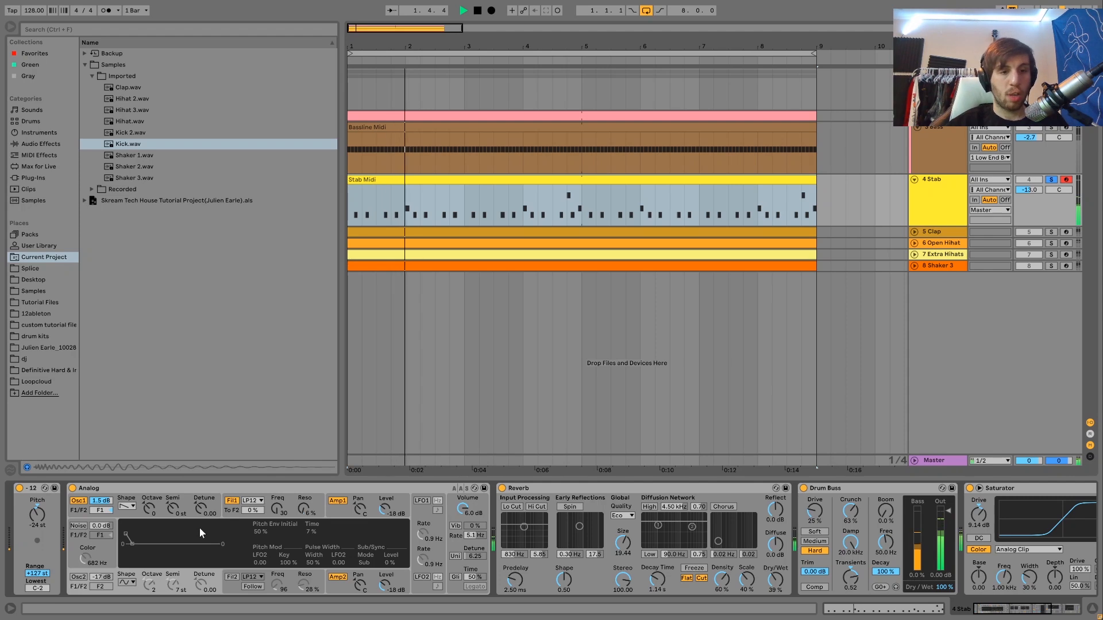
{"action": "left_click", "coordinate": [236, 514]}
{"action": "key", "text": "space"}
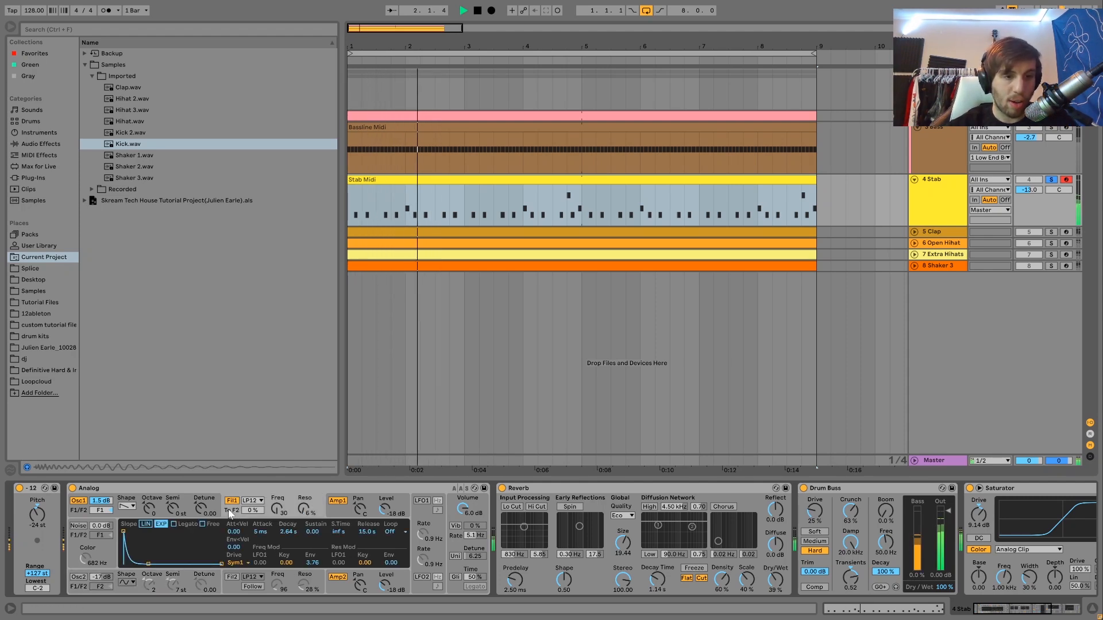
{"action": "left_click", "coordinate": [78, 577]}
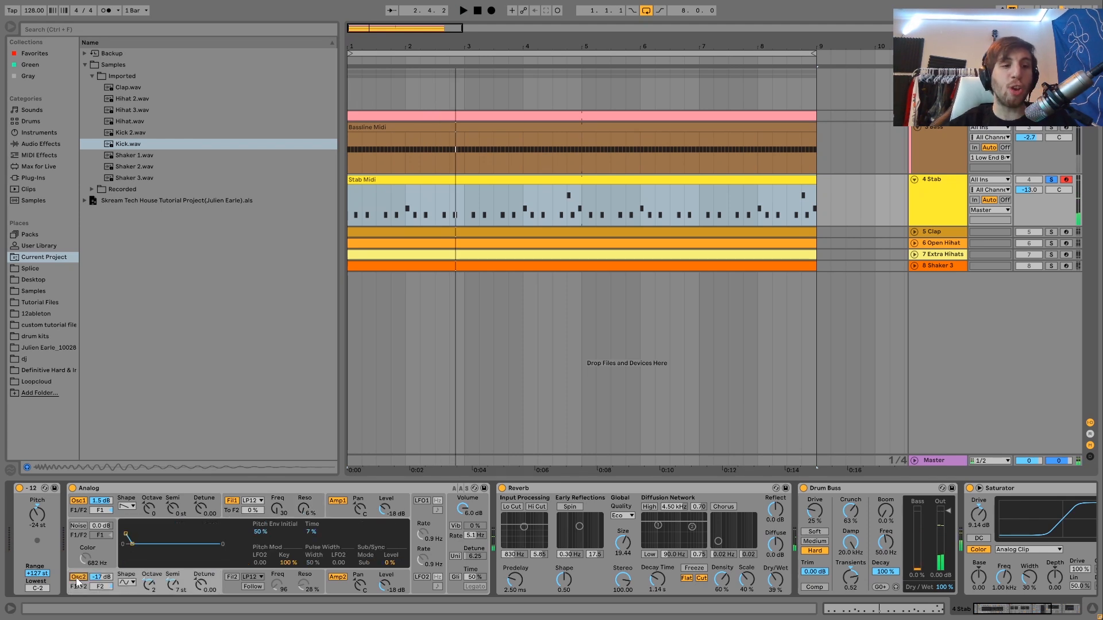
{"action": "key", "text": "space"}
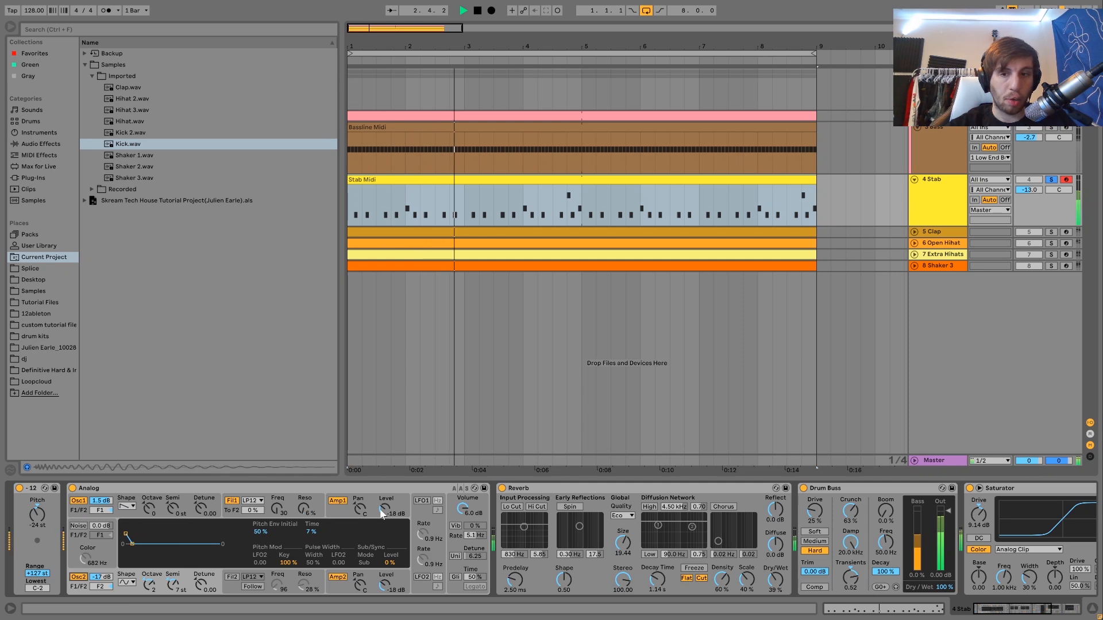
{"action": "scroll", "coordinate": [365, 511], "scroll_direction": "down", "scroll_amount": 3}
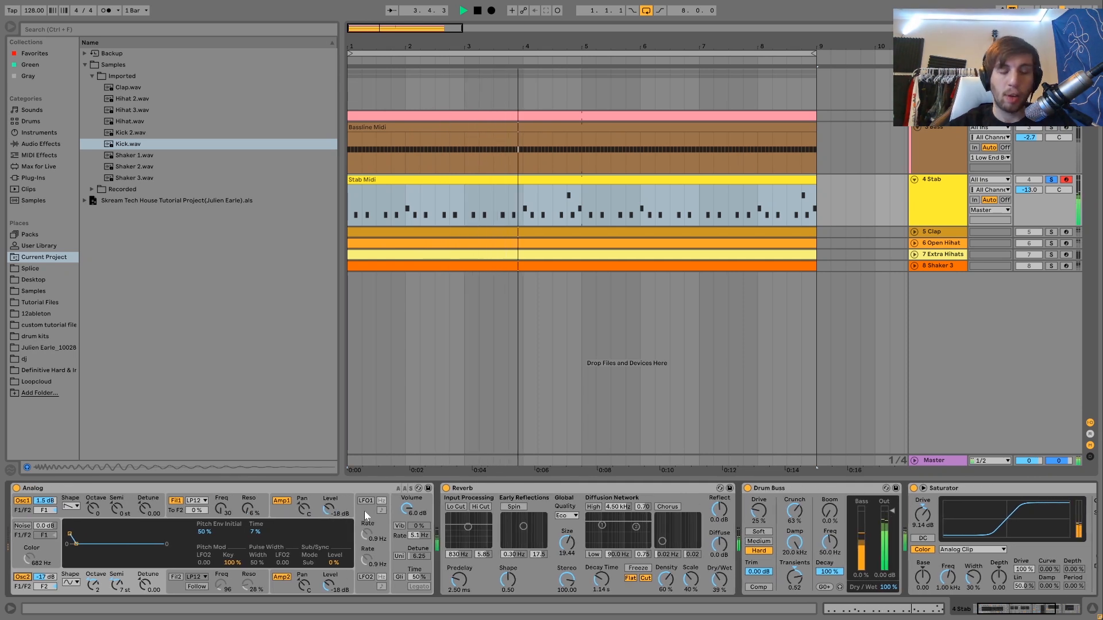
{"action": "key", "text": "space"}
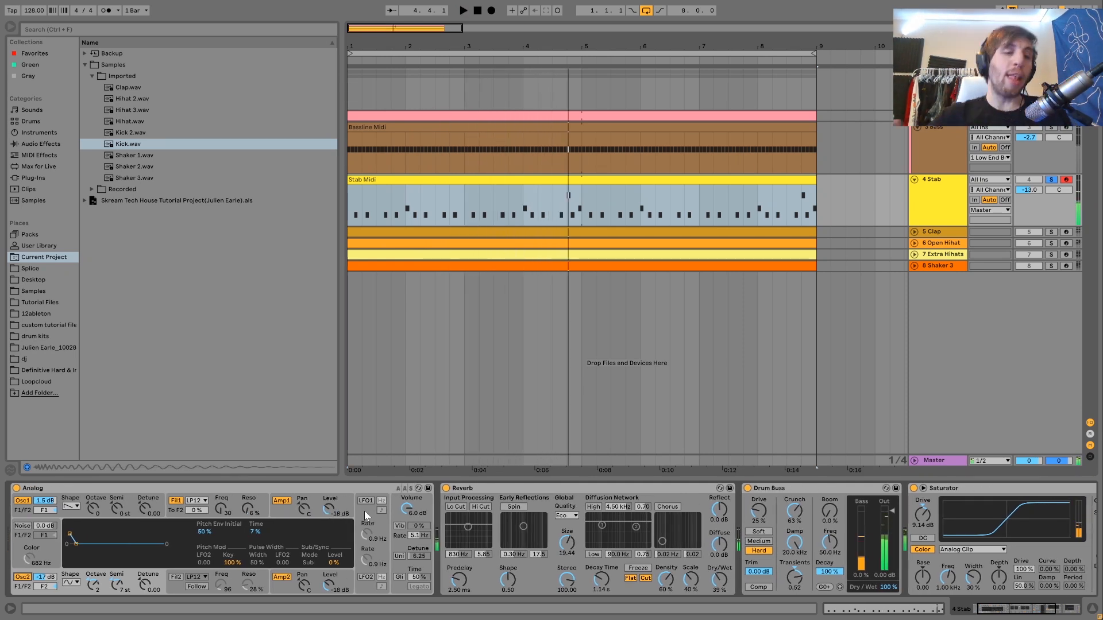
View the envelopes of Analog's two amplifiers and play the soloed stab while examining the effects after the instrument.
{"action": "left_click", "coordinate": [287, 514]}
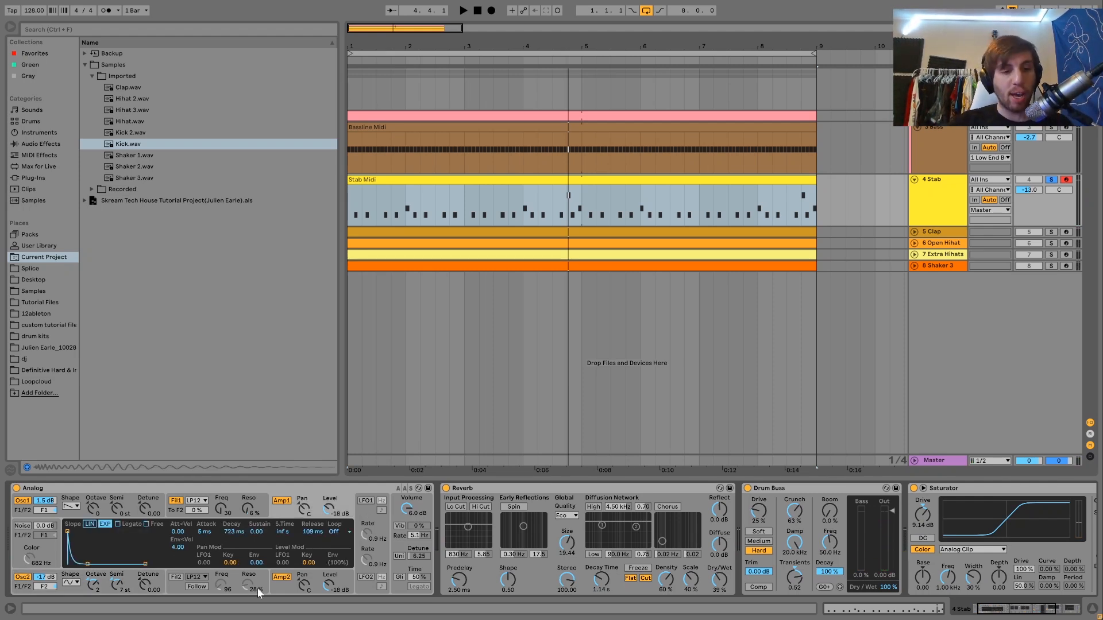
{"action": "left_click", "coordinate": [278, 579]}
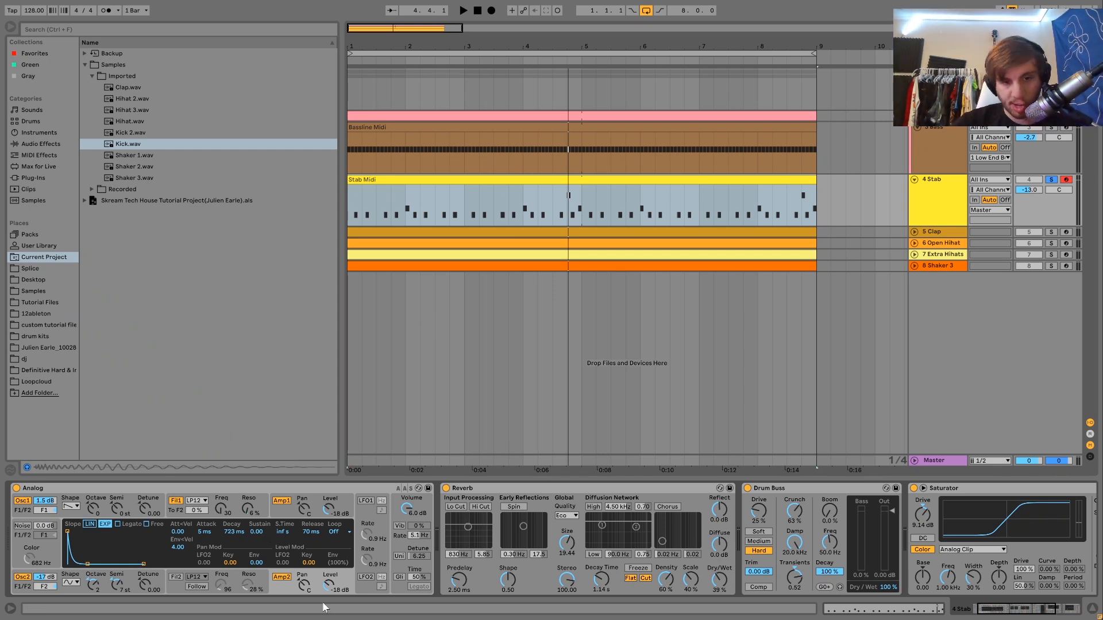
{"action": "scroll", "coordinate": [577, 520], "scroll_direction": "right", "scroll_amount": 3}
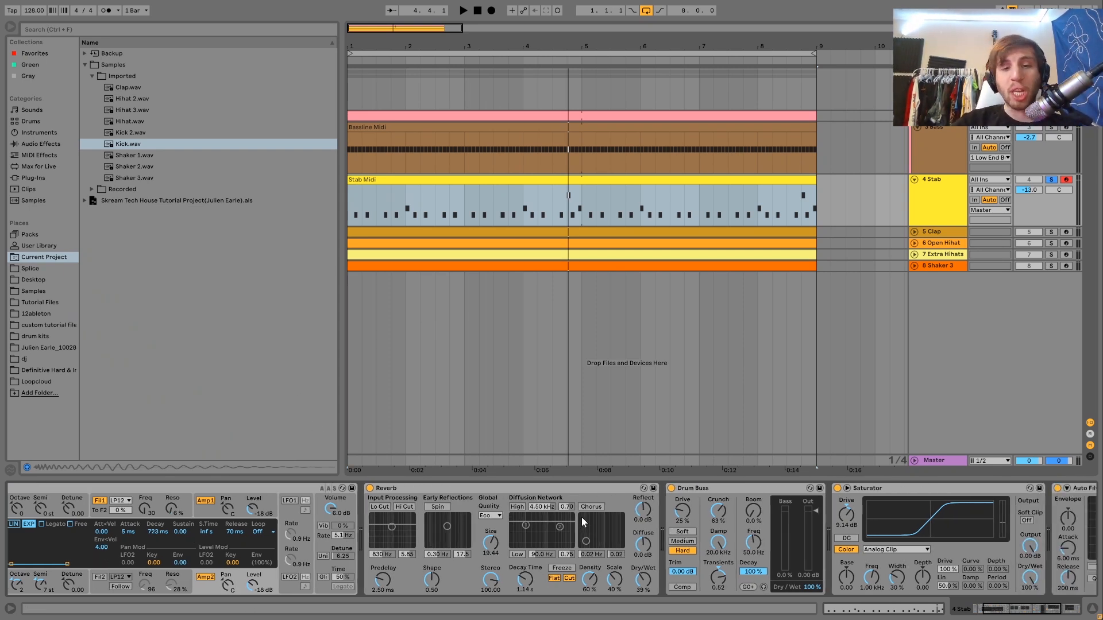
{"action": "key", "text": "space"}
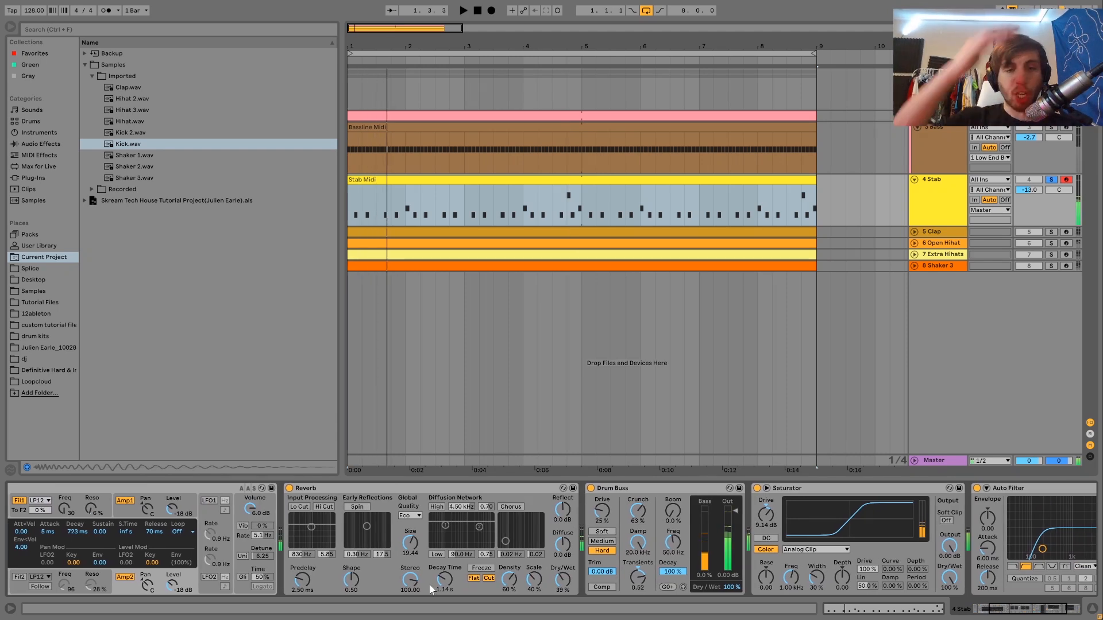
{"action": "key", "text": "space"}
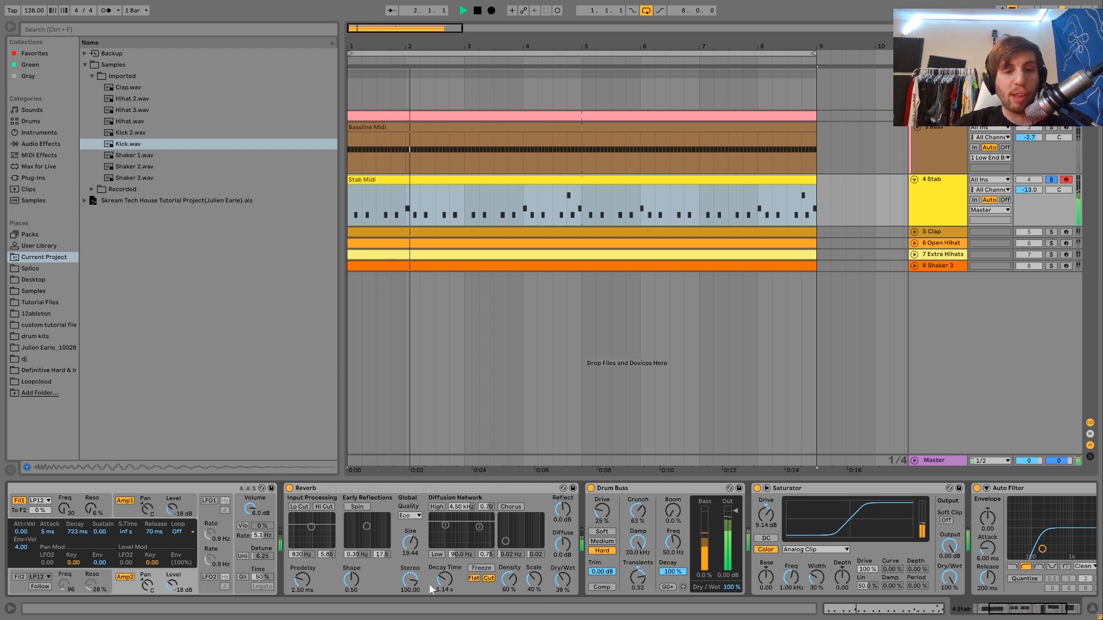
{"action": "scroll", "coordinate": [429, 584], "scroll_direction": "right", "scroll_amount": 3}
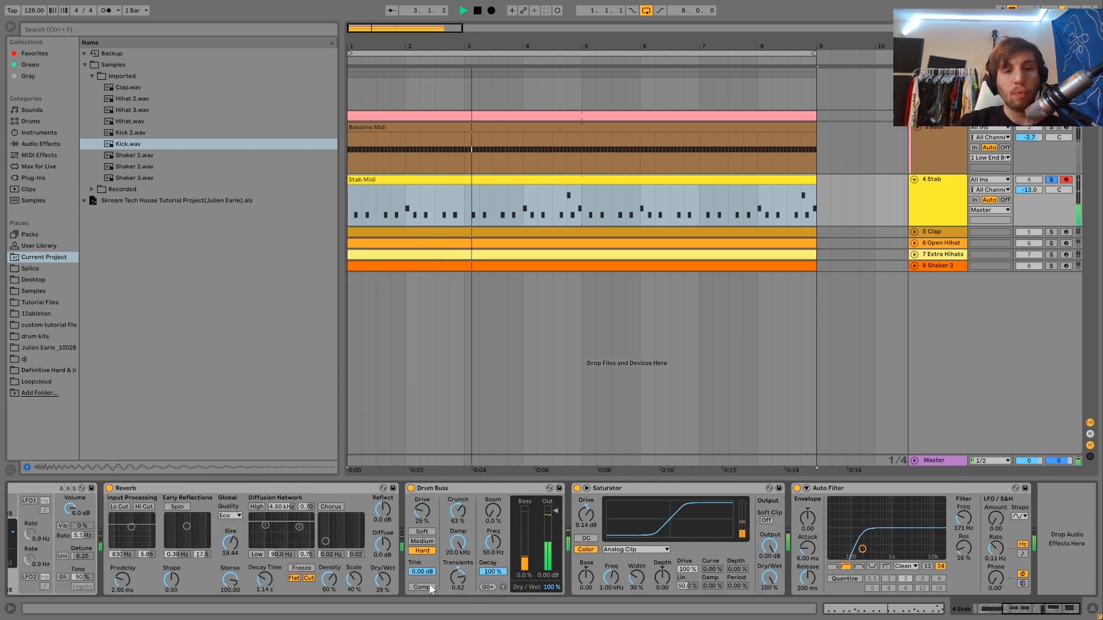
Switch off the Saturator and Drum Buss on the Stab track and play the soloed stab without them.
{"action": "left_click", "coordinate": [577, 488]}
{"action": "left_click", "coordinate": [411, 488]}
{"action": "key", "text": "space"}
{"action": "key", "text": "space"}
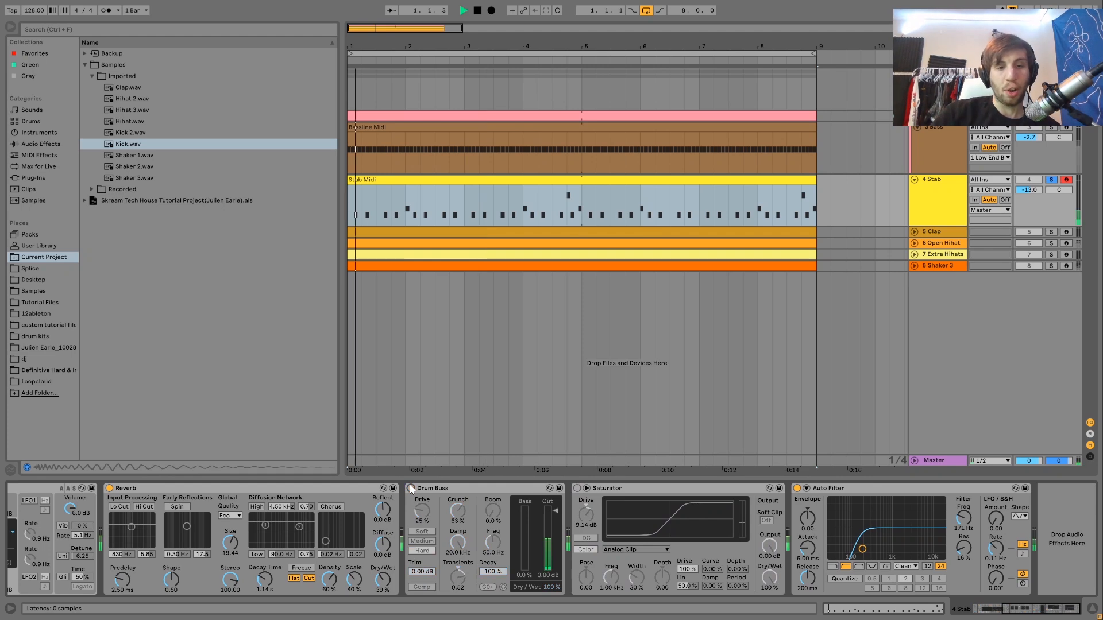
Play the stab in the full mix and raise the Stab track's volume to 6.0 dB.
{"action": "key", "text": "Delete"}
{"action": "key", "text": "space"}
{"action": "key", "text": "space"}
{"action": "key", "text": "space"}
{"action": "left_click_drag", "start_coordinate": [1029, 191], "coordinate": [1030, 164]}
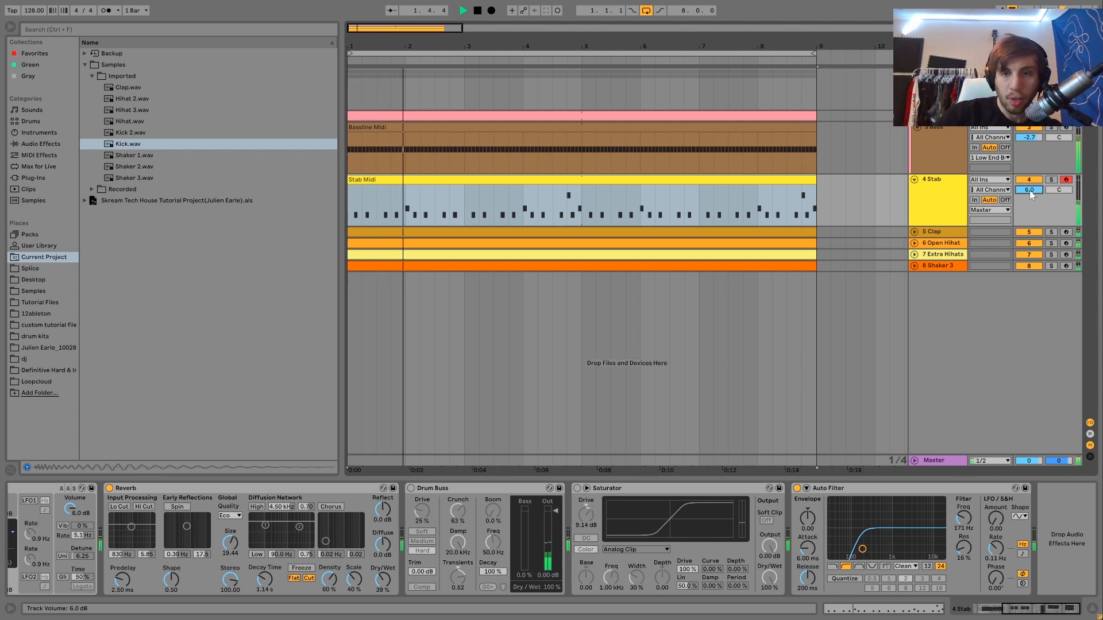
Undo the Stab volume increase and the switching off of Drum Buss and Saturator, and play the full mix.
{"action": "key", "text": "Delete"}
{"action": "key", "text": "ctrl+z"}
{"action": "key", "text": "ctrl+z"}
{"action": "key", "text": "ctrl+z"}
{"action": "key", "text": "ctrl+z"}
{"action": "key", "text": "ctrl+z"}
{"action": "key", "text": "space"}
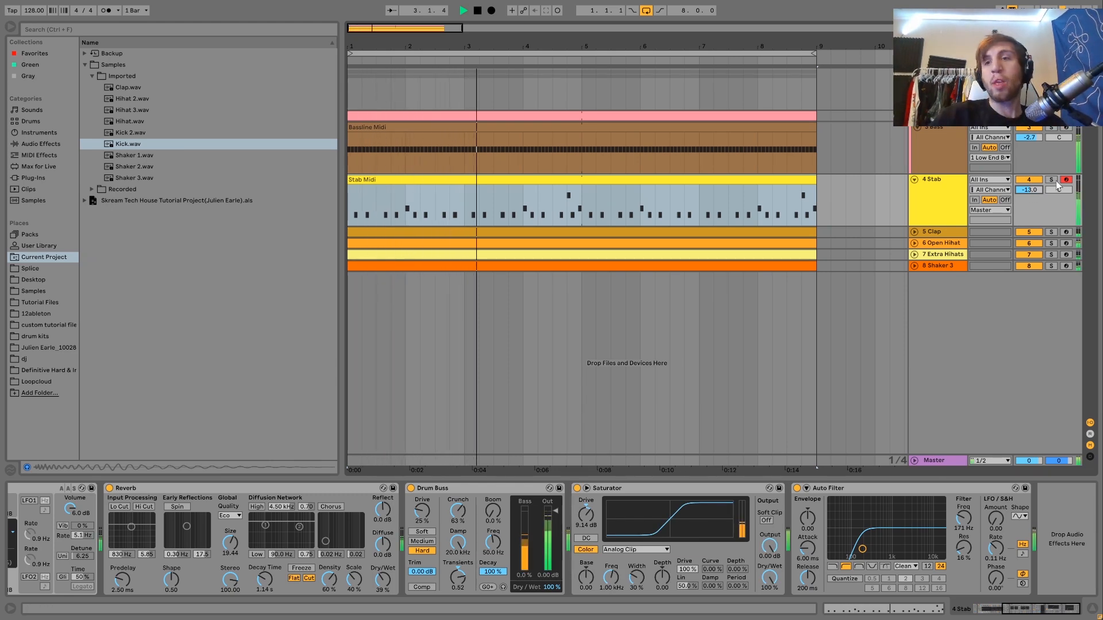
Solo the Stab track and play it with all effects on, then again with the Saturator switched off.
{"action": "left_click", "coordinate": [1051, 180]}
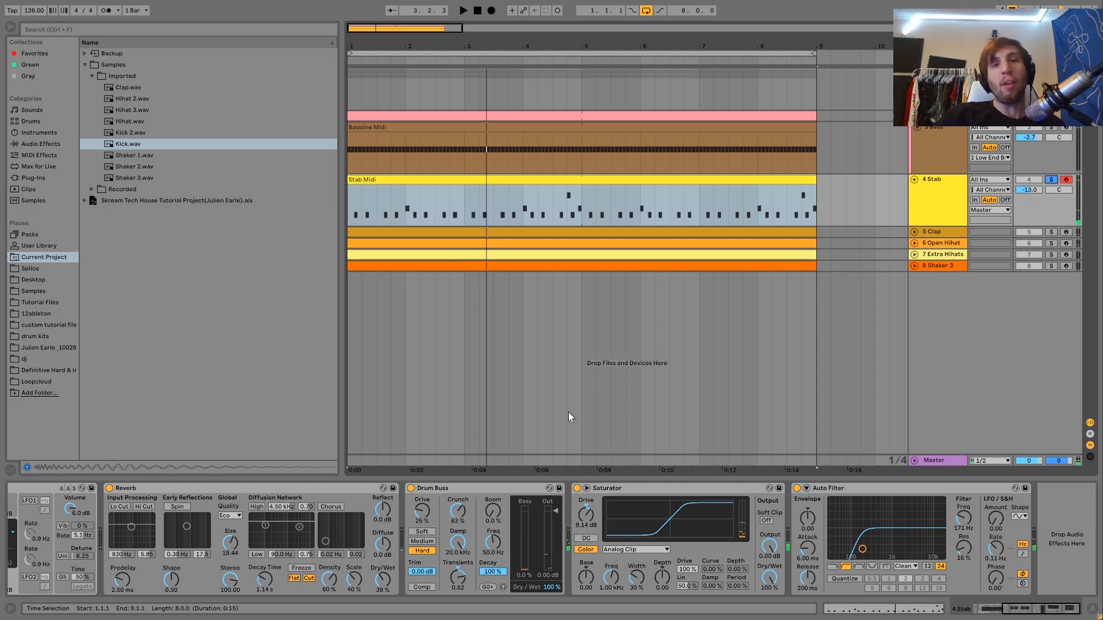
{"action": "key", "text": "space"}
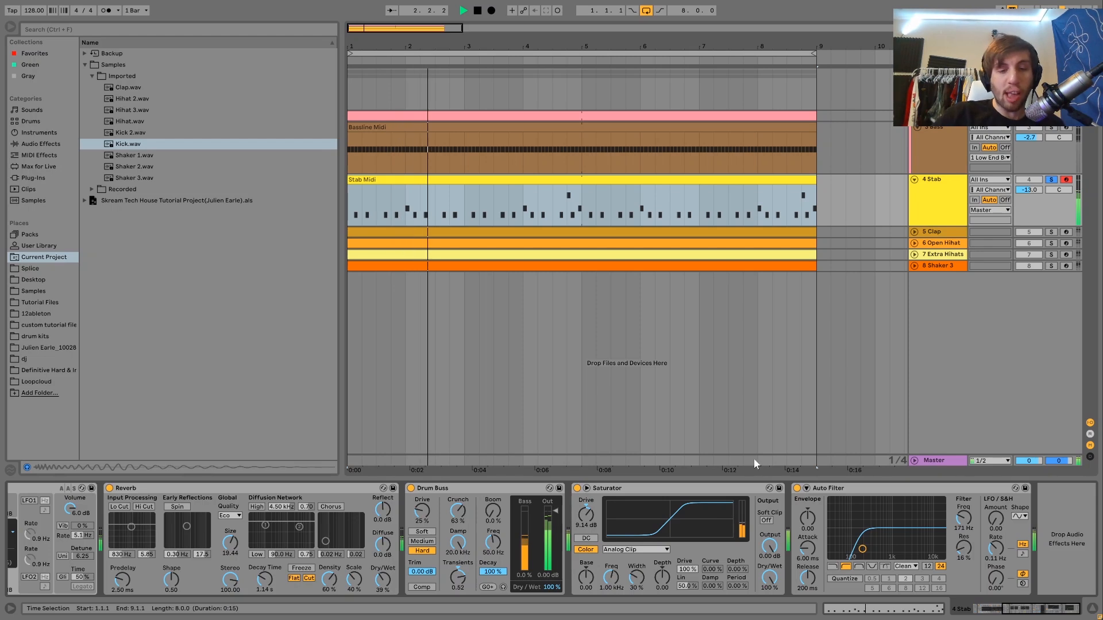
{"action": "key", "text": "space"}
{"action": "left_click", "coordinate": [577, 488]}
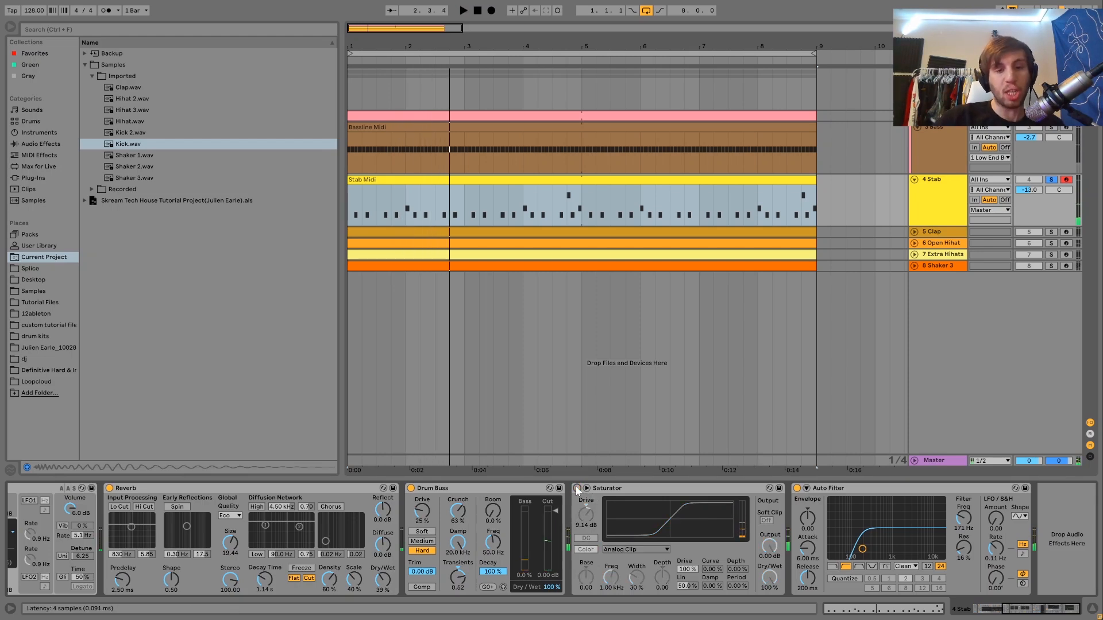
{"action": "key", "text": "space"}
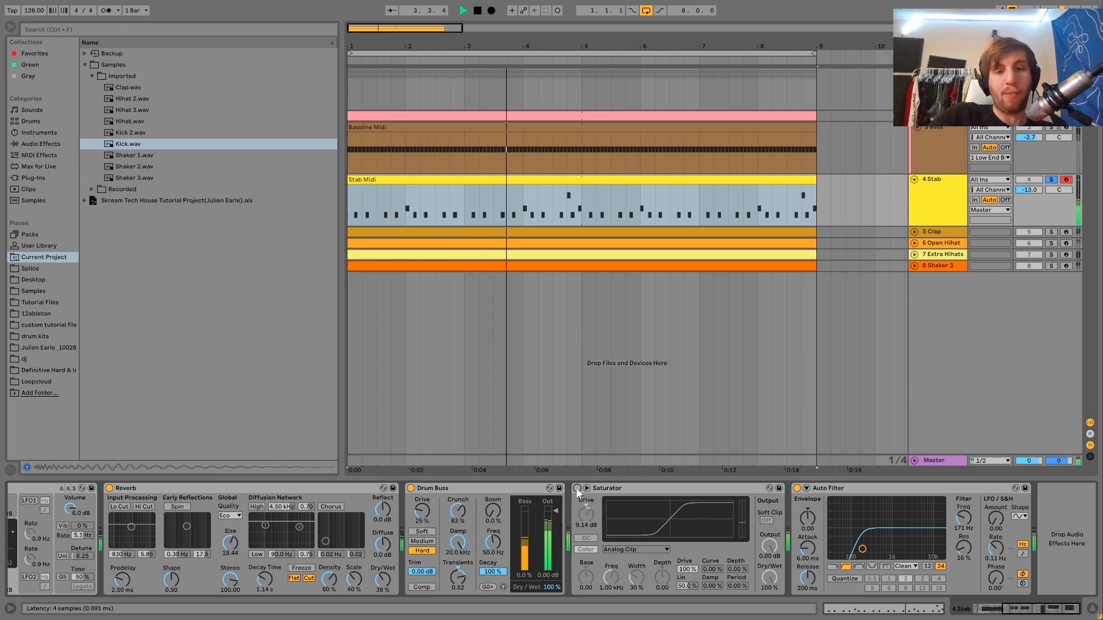
Switch the Stab track's Saturator back on, replay the soloed stab with it, and select the Auto Filter.
{"action": "left_click", "coordinate": [578, 489]}
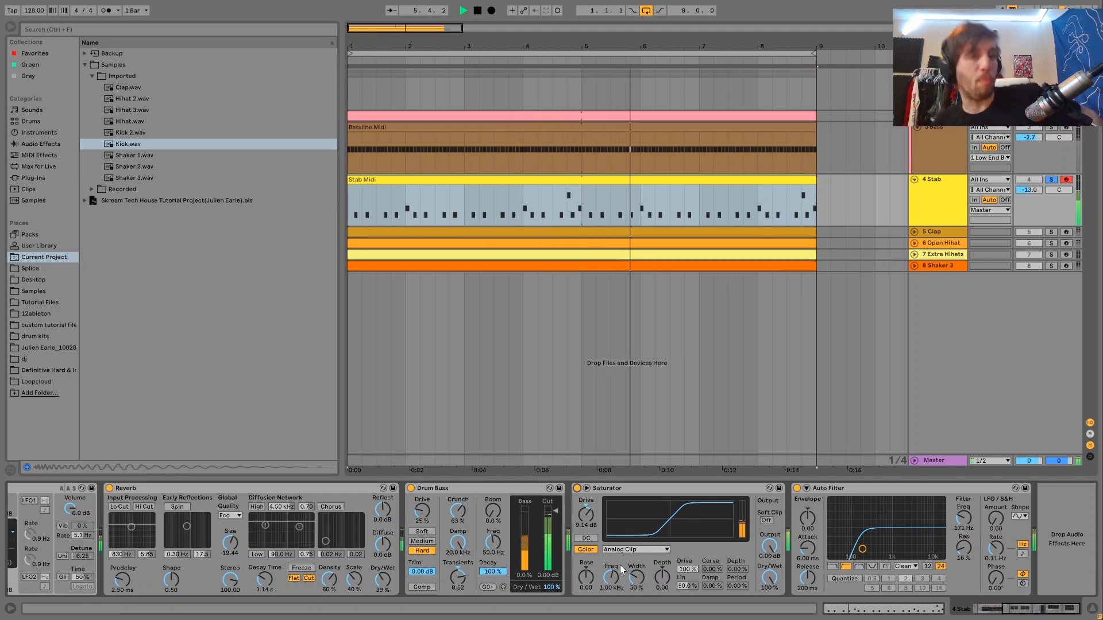
{"action": "scroll", "coordinate": [363, 553], "scroll_direction": "left", "scroll_amount": 5}
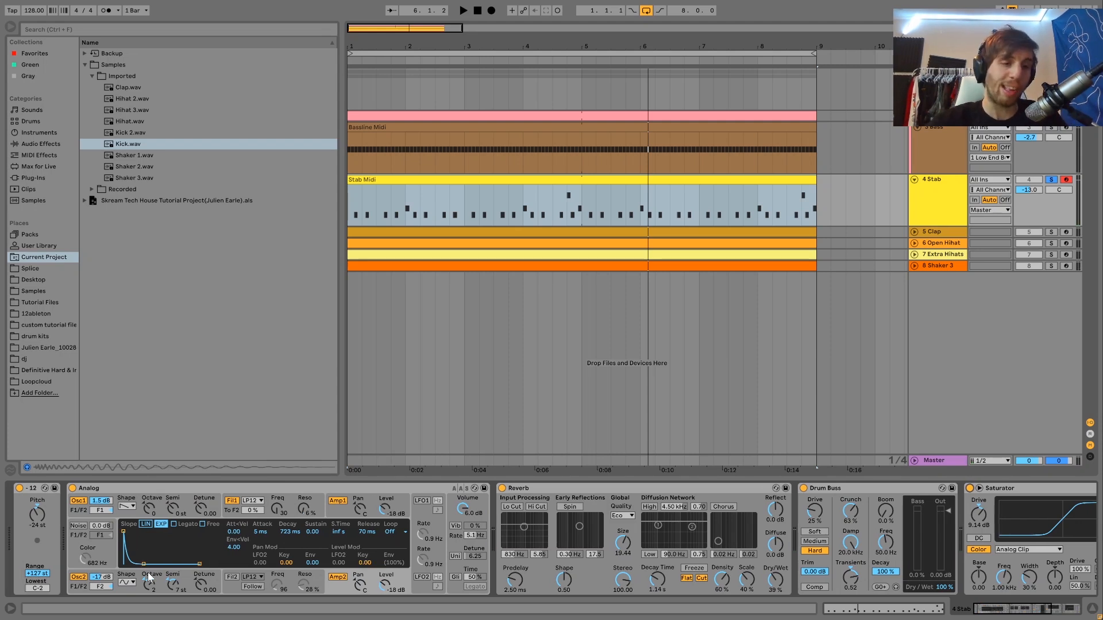
{"action": "scroll", "coordinate": [626, 532], "scroll_direction": "right", "scroll_amount": 5}
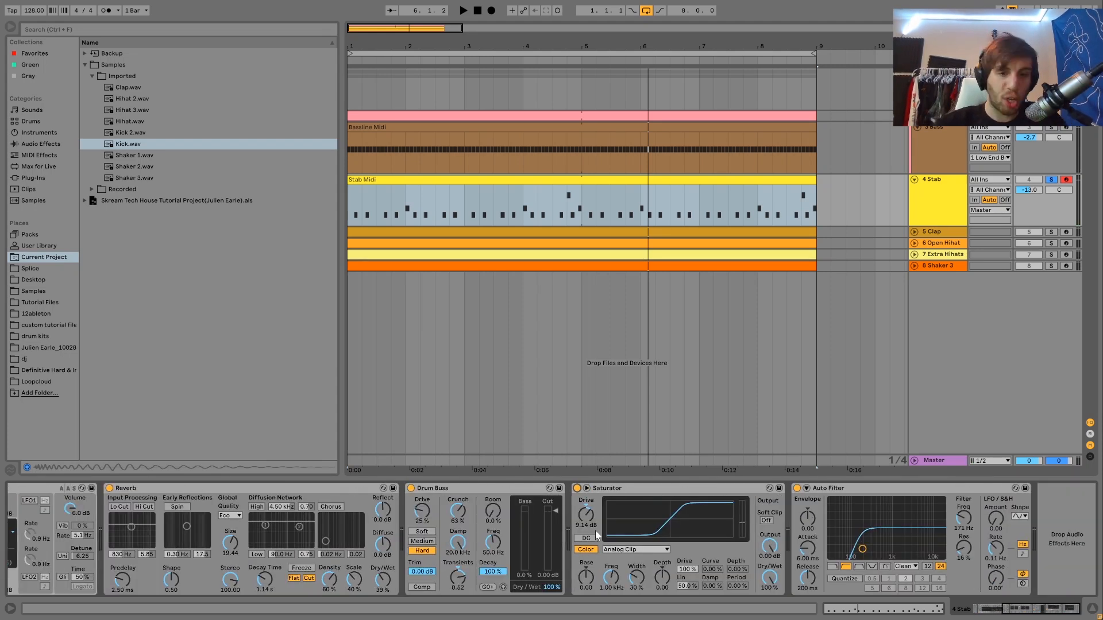
{"action": "key", "text": "space"}
{"action": "left_click_drag", "start_coordinate": [587, 524], "coordinate": [588, 527]}
{"action": "key", "text": "space"}
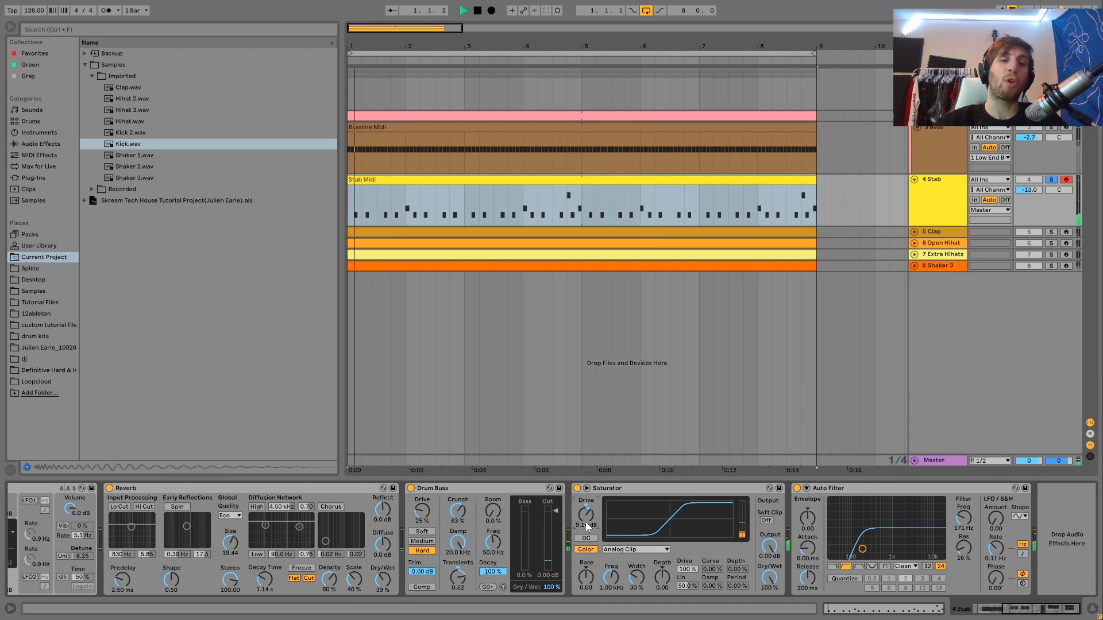
{"action": "left_click", "coordinate": [857, 492]}
{"action": "key", "text": "space"}
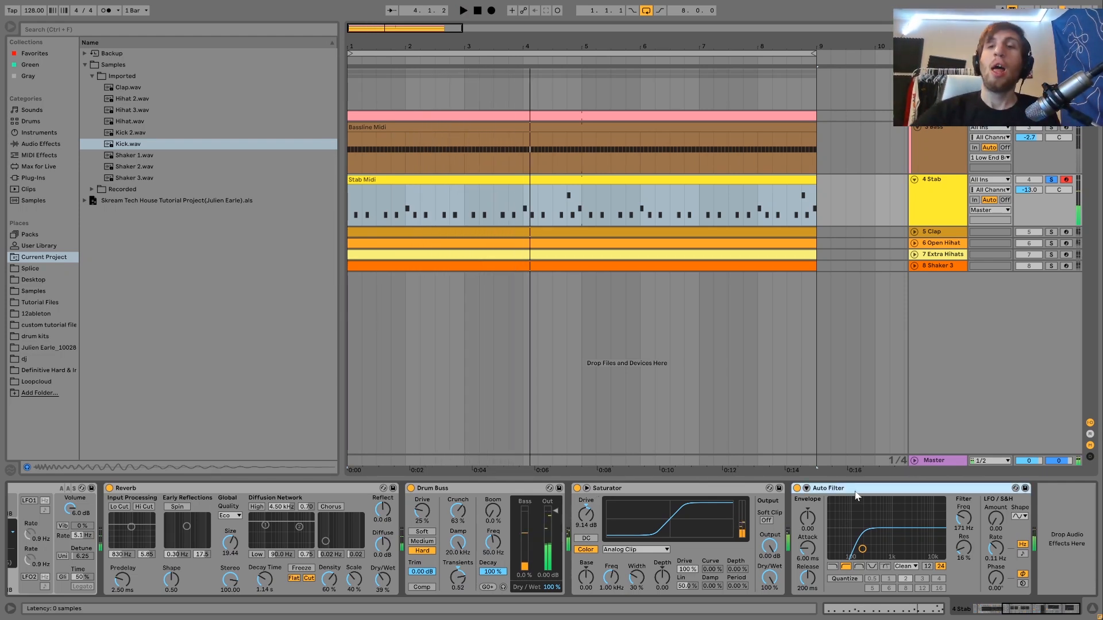
Solo the Clap, Open Hihat, Extra Hihats and Shaker 3 tracks and play them together.
{"action": "left_click", "coordinate": [938, 232]}
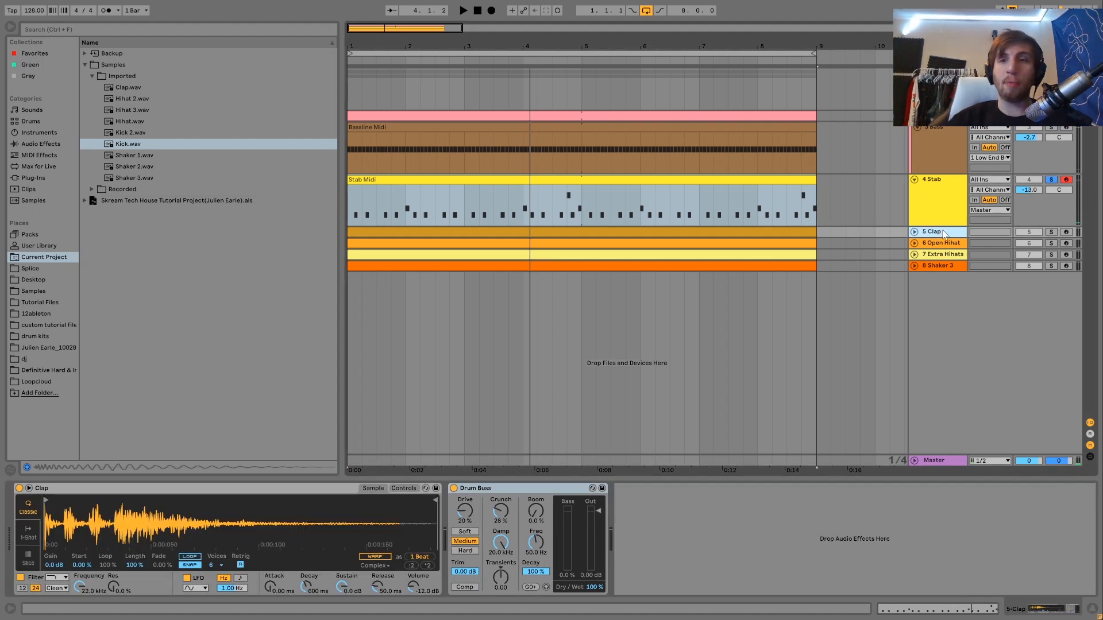
{"action": "left_click", "coordinate": [1051, 243]}
{"action": "left_click", "coordinate": [1052, 255]}
{"action": "left_click", "coordinate": [1053, 266]}
{"action": "key", "text": "space"}
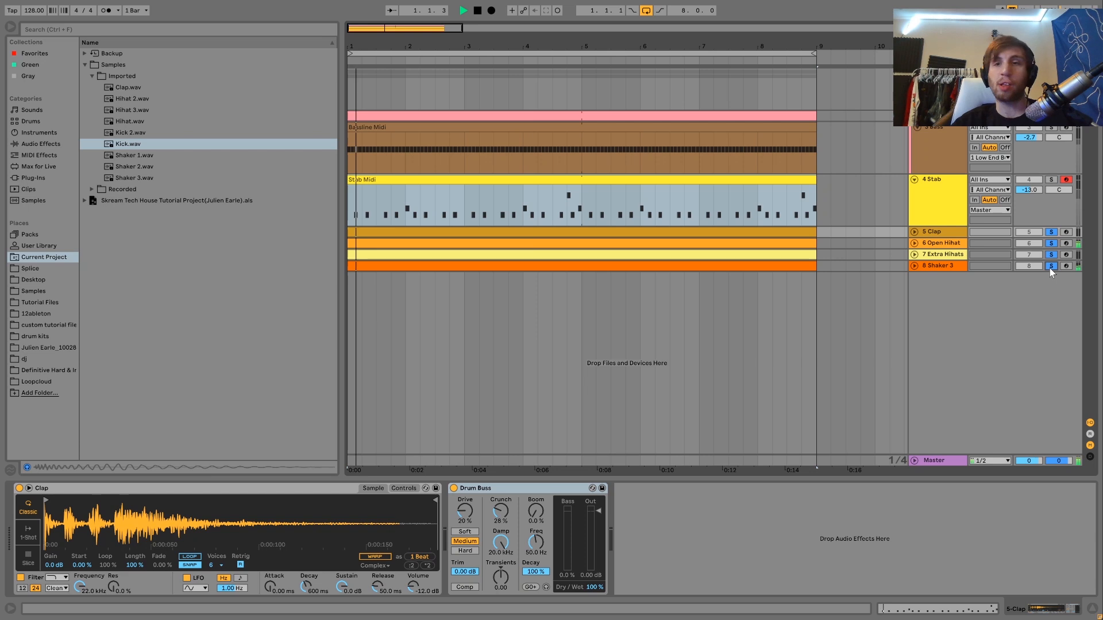
Solo only the Clap track, unfold it to show its pattern, and play it several times from the start.
{"action": "left_click", "coordinate": [942, 232]}
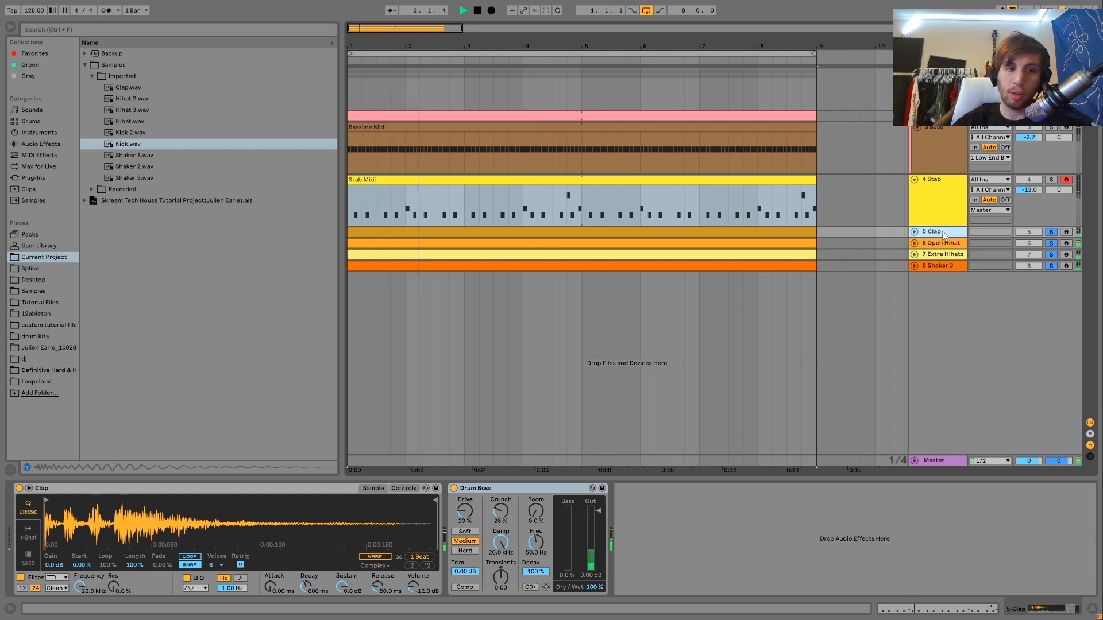
{"action": "key", "text": "space"}
{"action": "left_click", "coordinate": [1051, 233]}
{"action": "key", "text": "space"}
{"action": "left_click", "coordinate": [914, 231]}
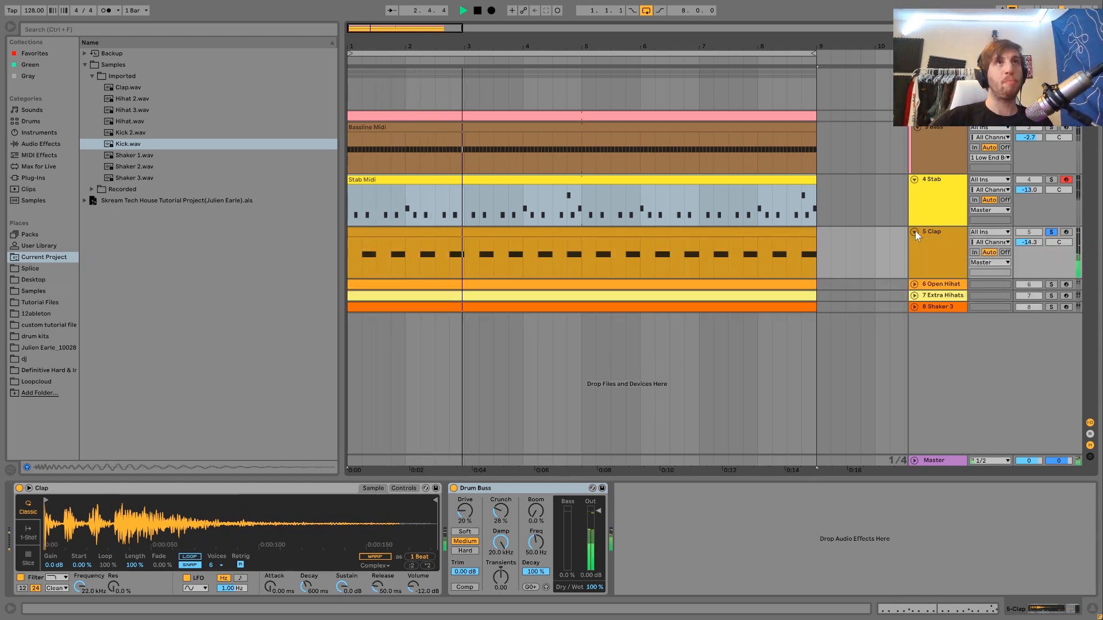
{"action": "key", "text": "space"}
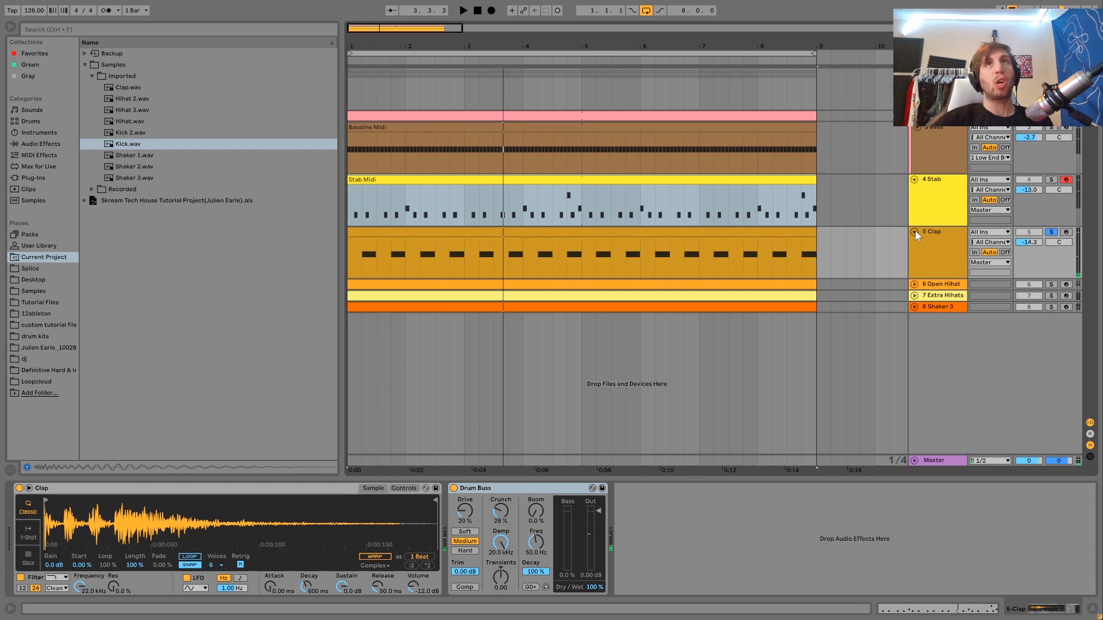
{"action": "key", "text": "space"}
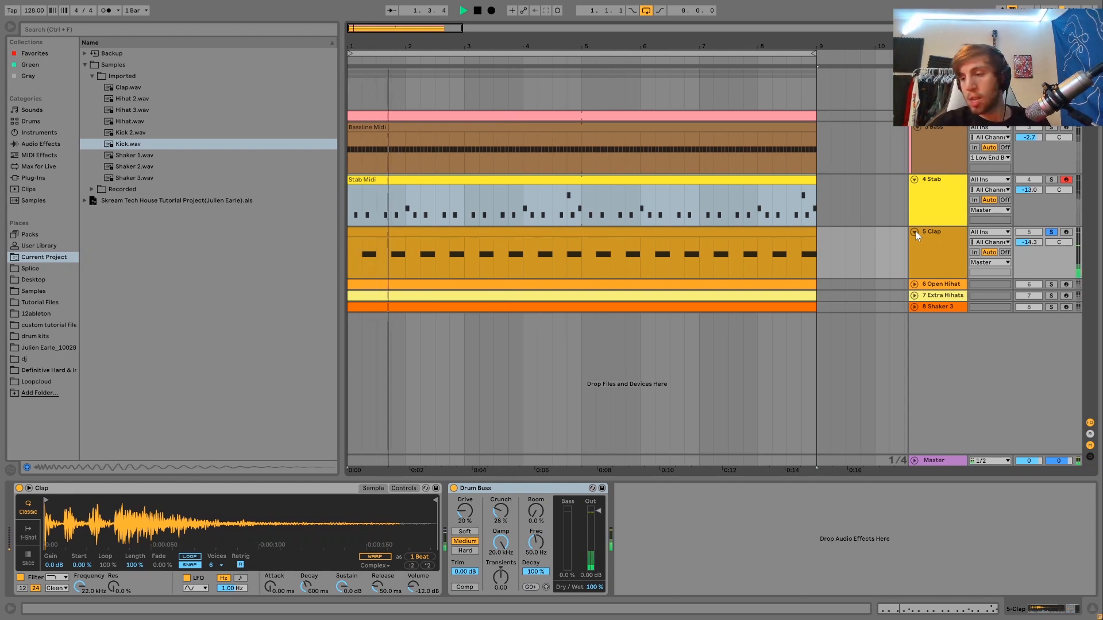
{"action": "key", "text": "space"}
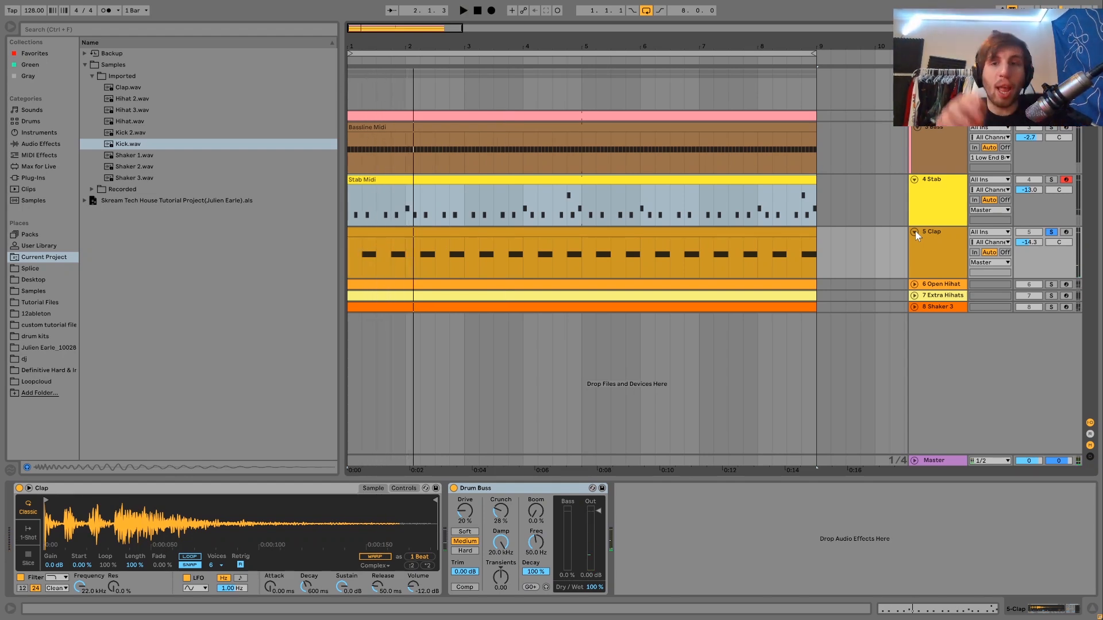
{"action": "key", "text": "space"}
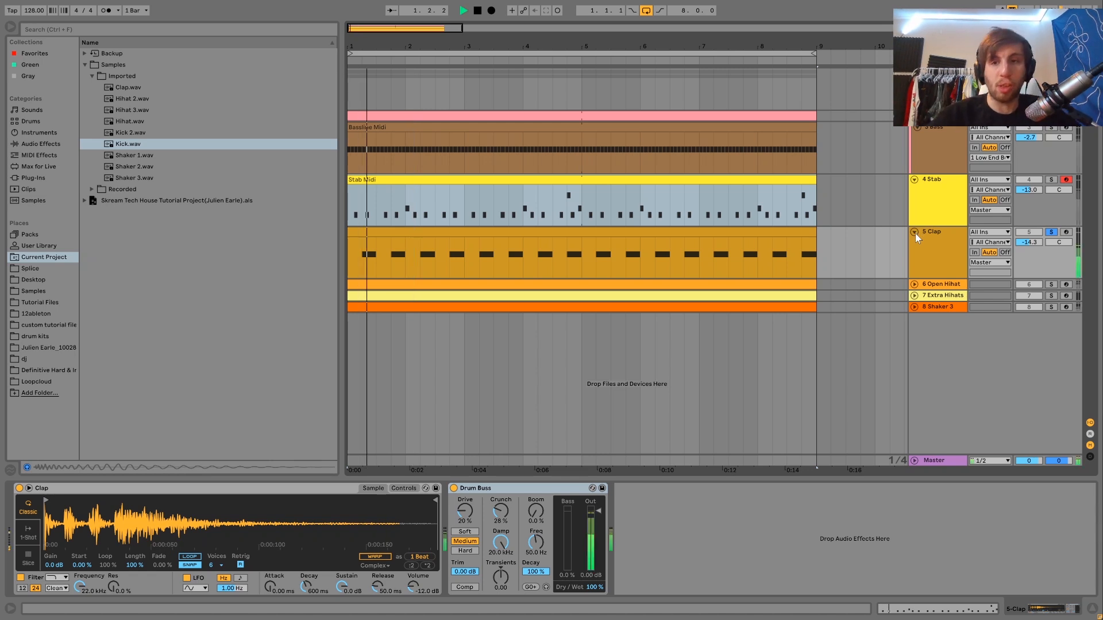
Solo the Open Hihat track, unfold it to show its offbeat pattern, and listen to it.
{"action": "left_click", "coordinate": [955, 287]}
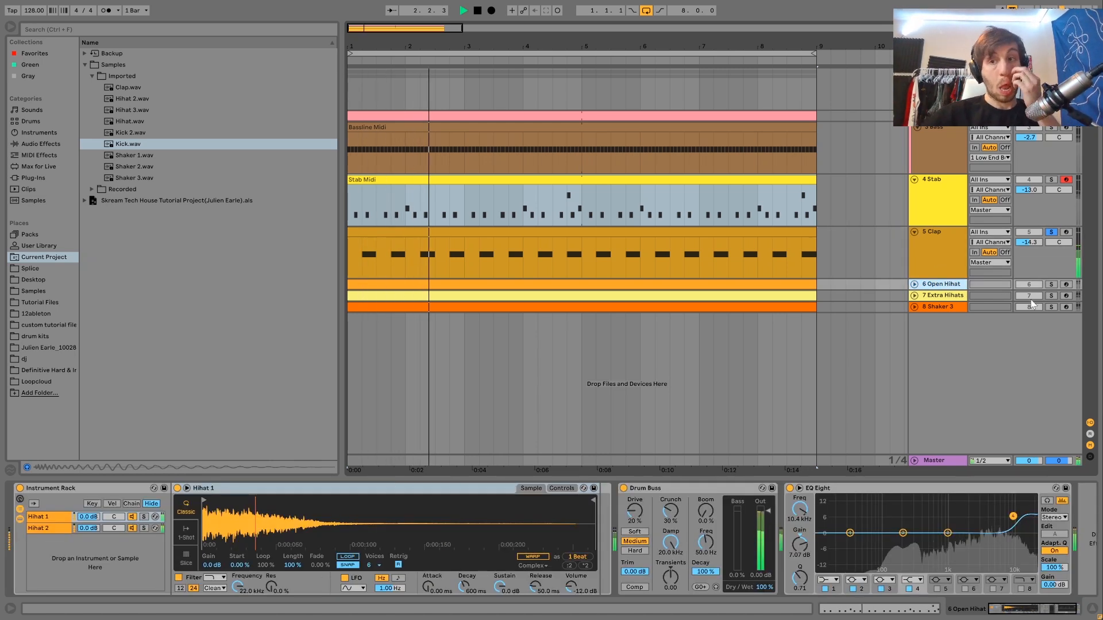
{"action": "left_click", "coordinate": [914, 284]}
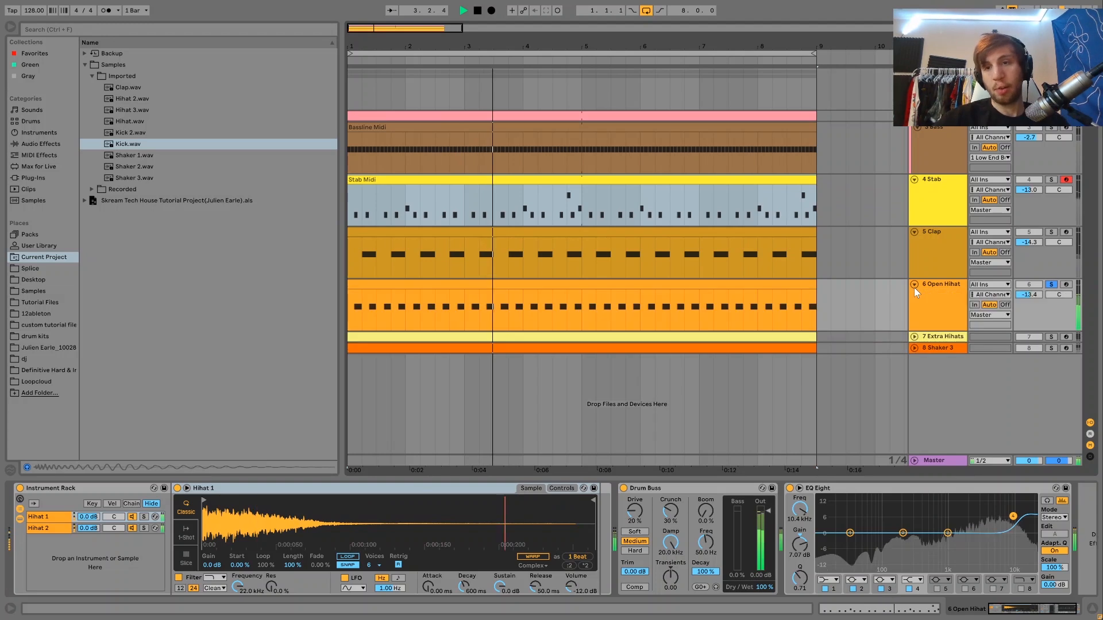
{"action": "left_click", "coordinate": [919, 288]}
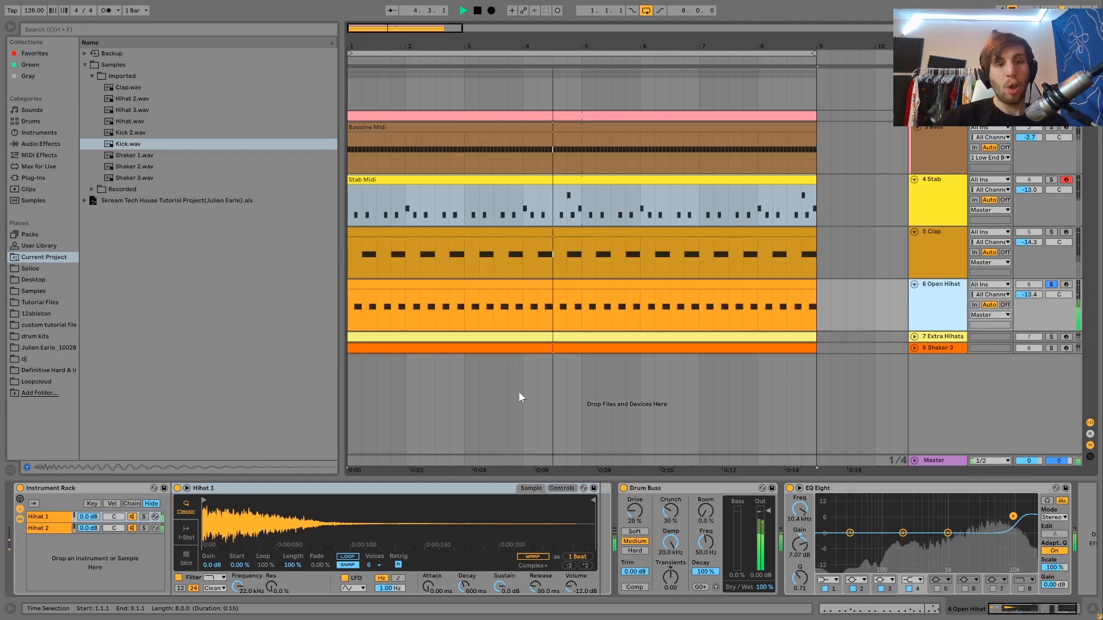
{"action": "key", "text": "space"}
Audition the Hihat 1 and Hihat 2 layers of the Instrument Rack separately, then play both layers together.
{"action": "left_click", "coordinate": [143, 517]}
{"action": "key", "text": "space"}
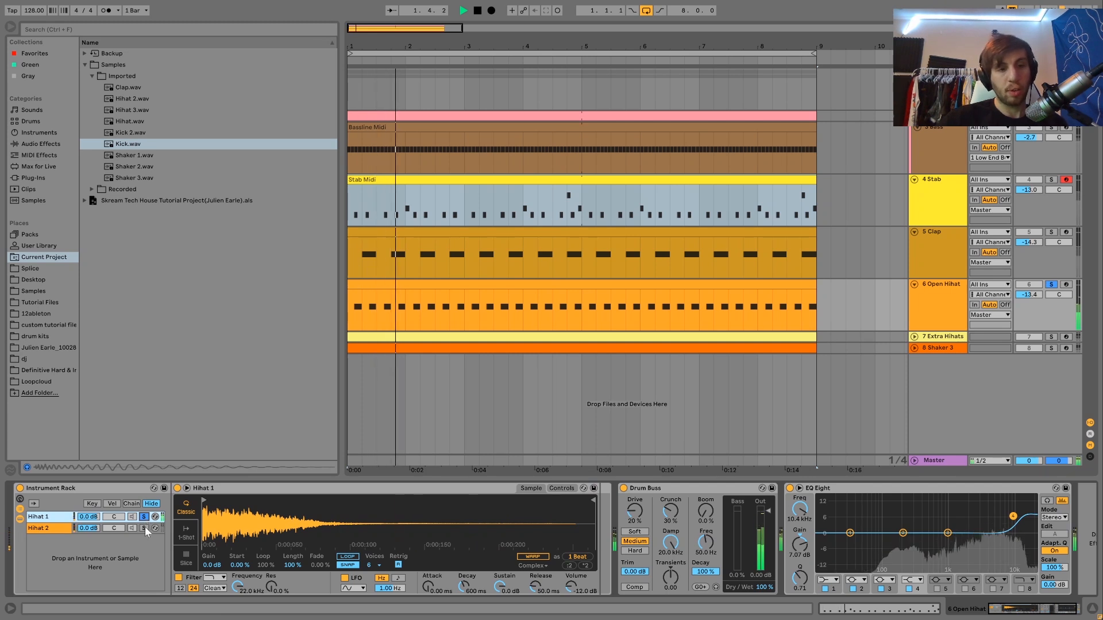
{"action": "left_click", "coordinate": [144, 528]}
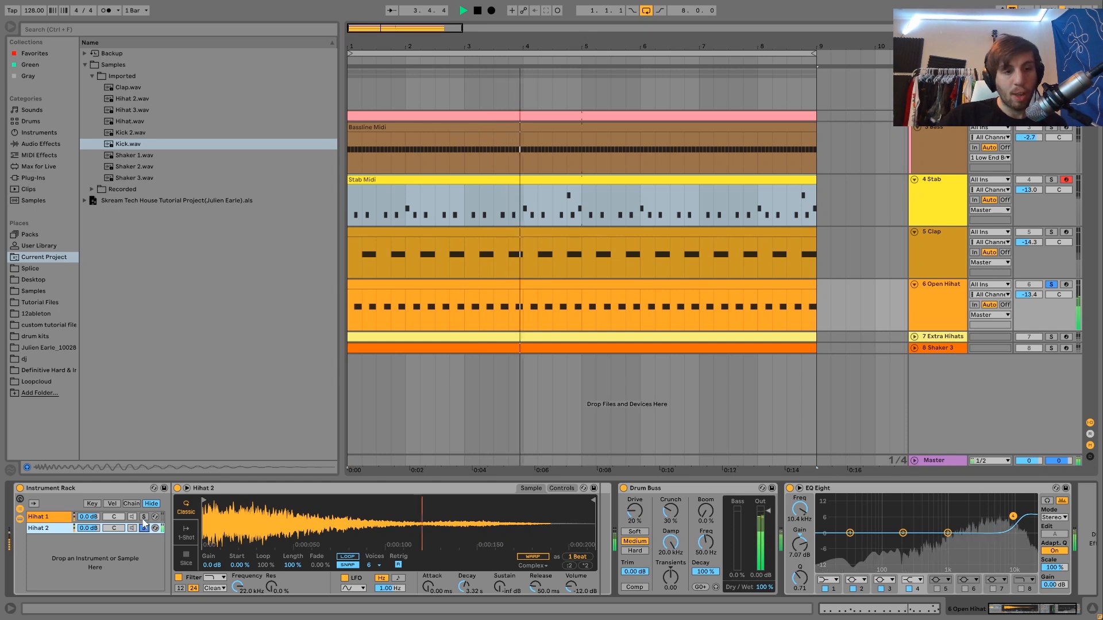
{"action": "left_click", "coordinate": [144, 517]}
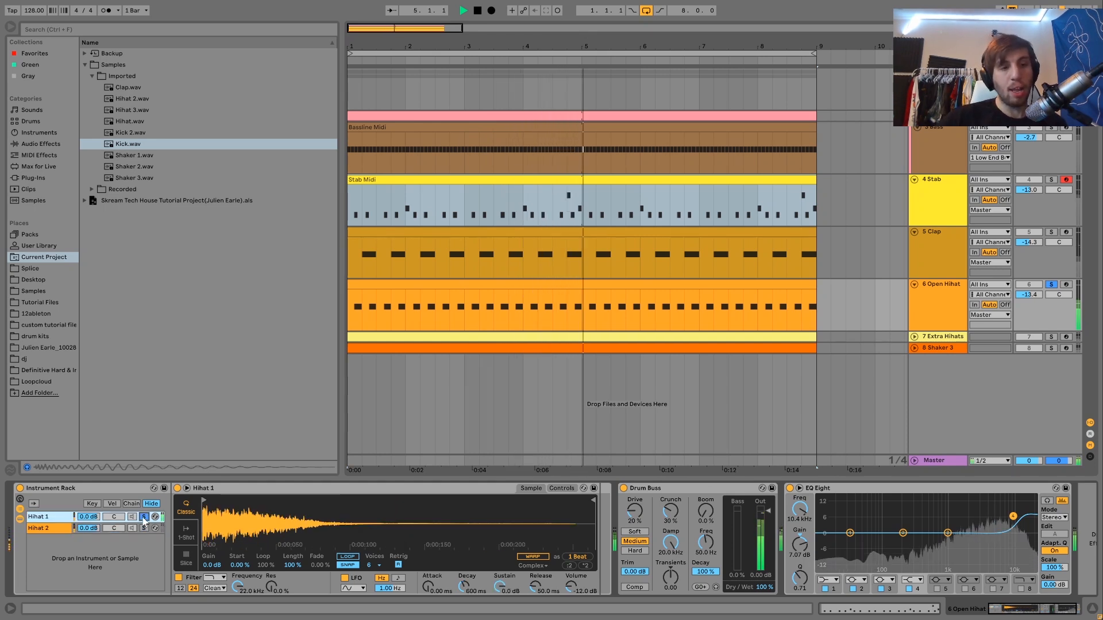
{"action": "left_click", "coordinate": [144, 518]}
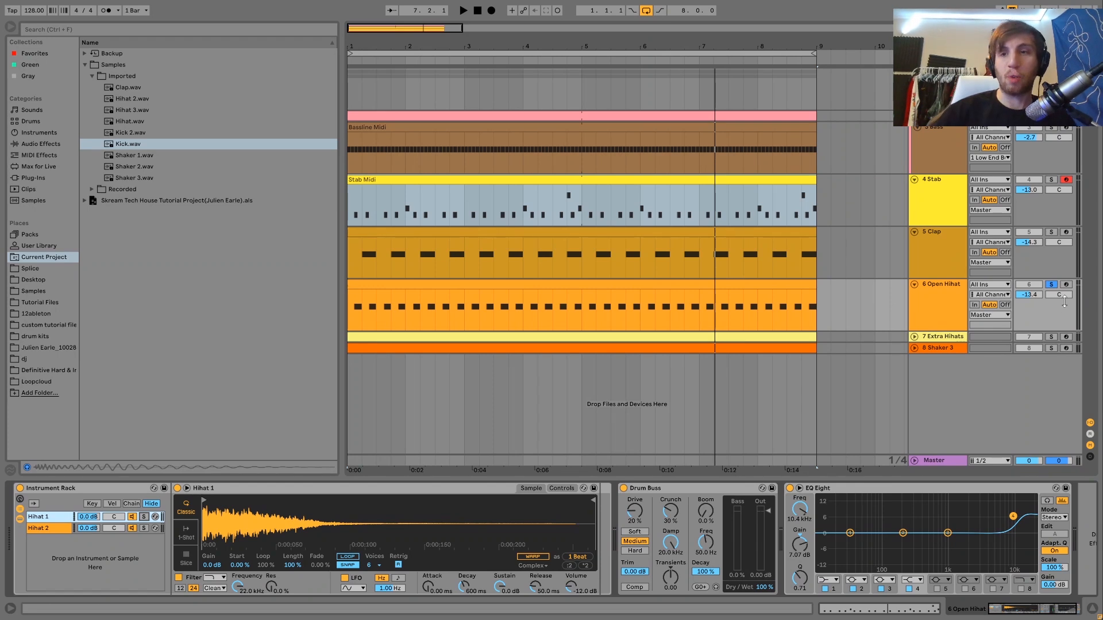
Take the Open Hihat track out of solo for a short playback, then solo it again.
{"action": "left_click", "coordinate": [1051, 284]}
{"action": "key", "text": "space"}
{"action": "key", "text": "space"}
{"action": "left_click", "coordinate": [1051, 285]}
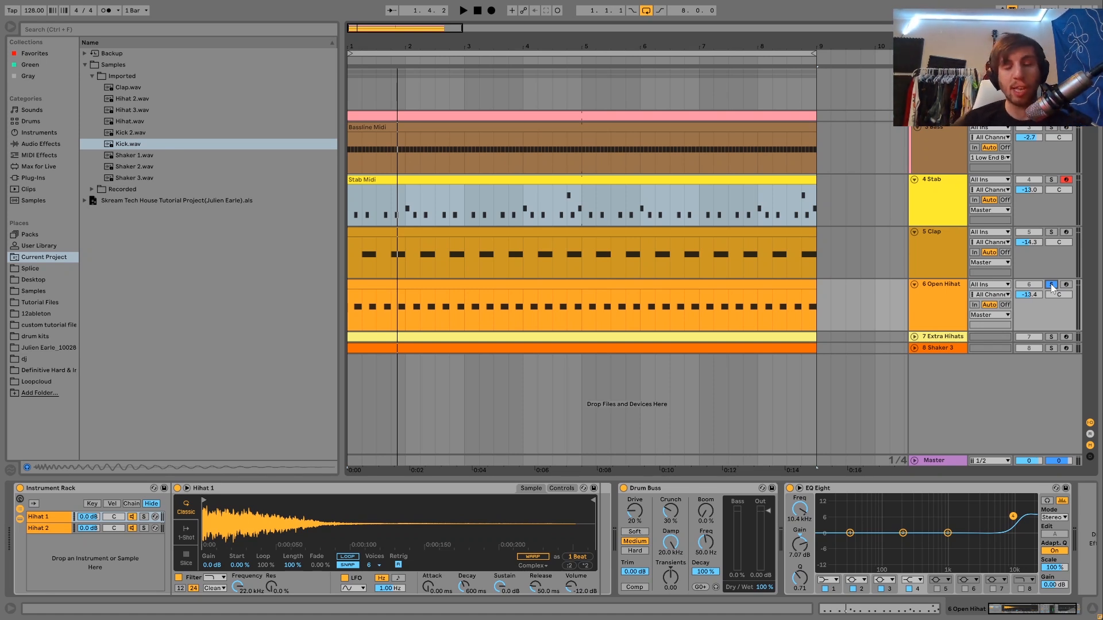
Play the soloed open hihat and compare its sound with the EQ Eight switched off and back on.
{"action": "key", "text": "space"}
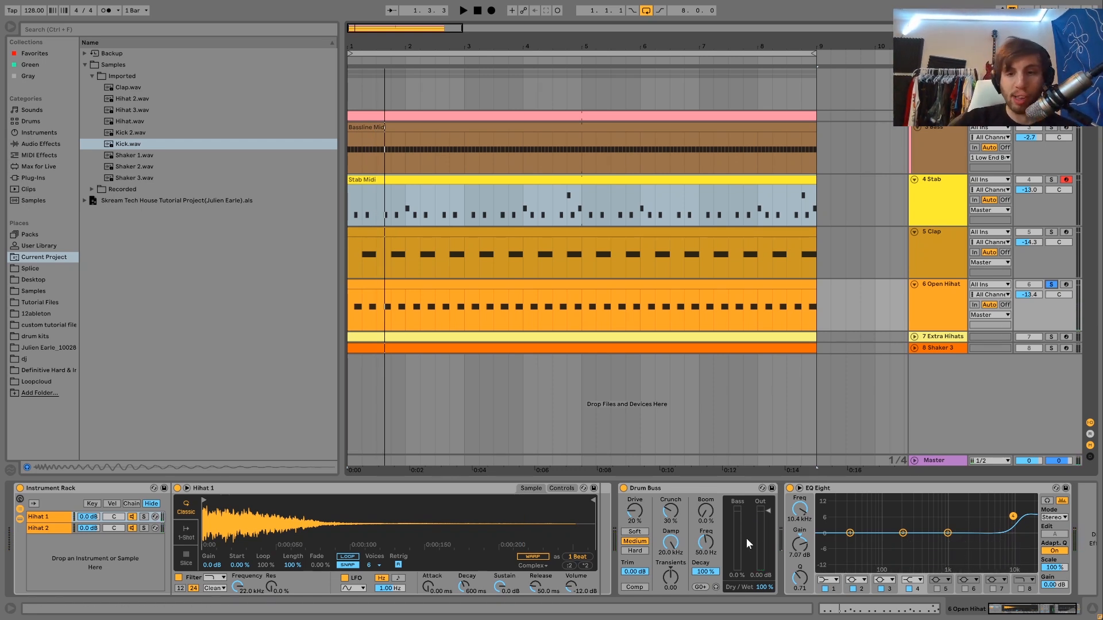
{"action": "key", "text": "space"}
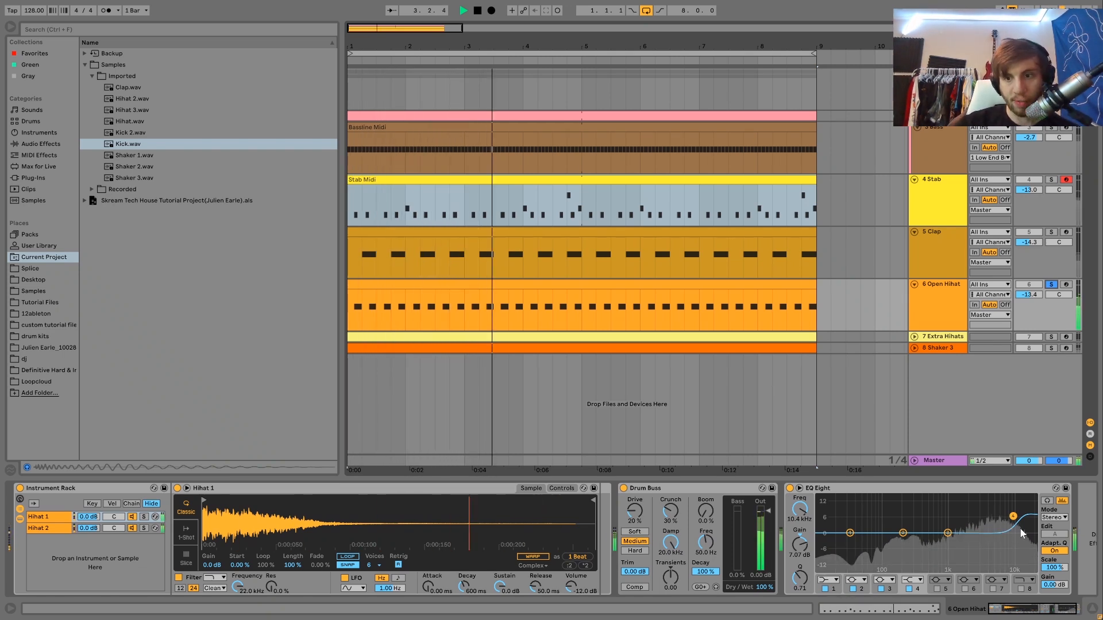
{"action": "left_click", "coordinate": [790, 488]}
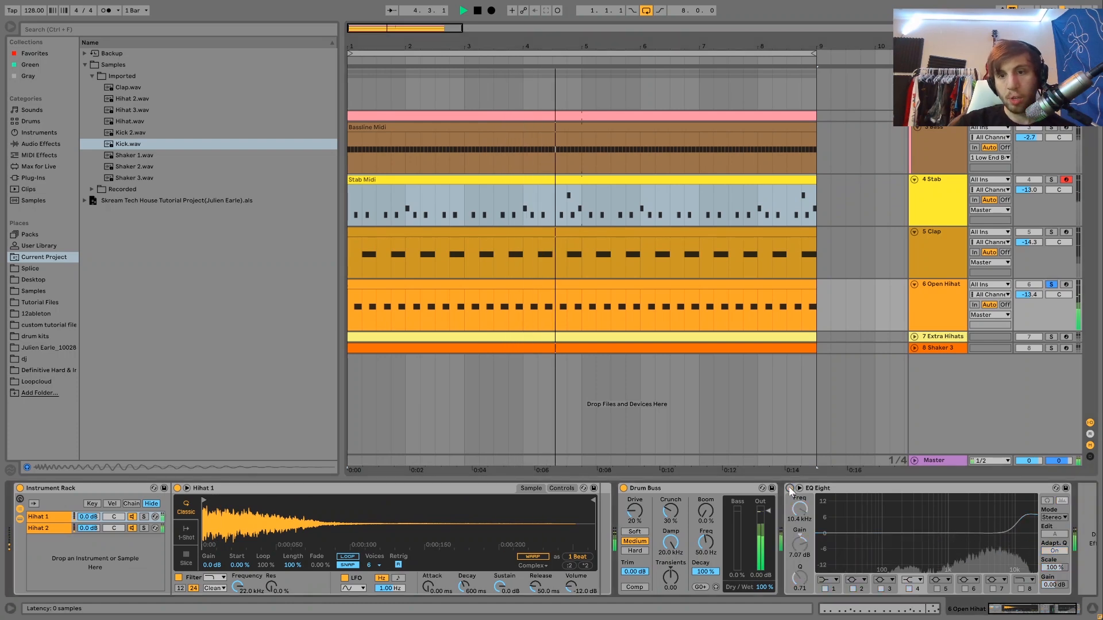
{"action": "left_click", "coordinate": [790, 489]}
{"action": "key", "text": "space"}
{"action": "key", "text": "space"}
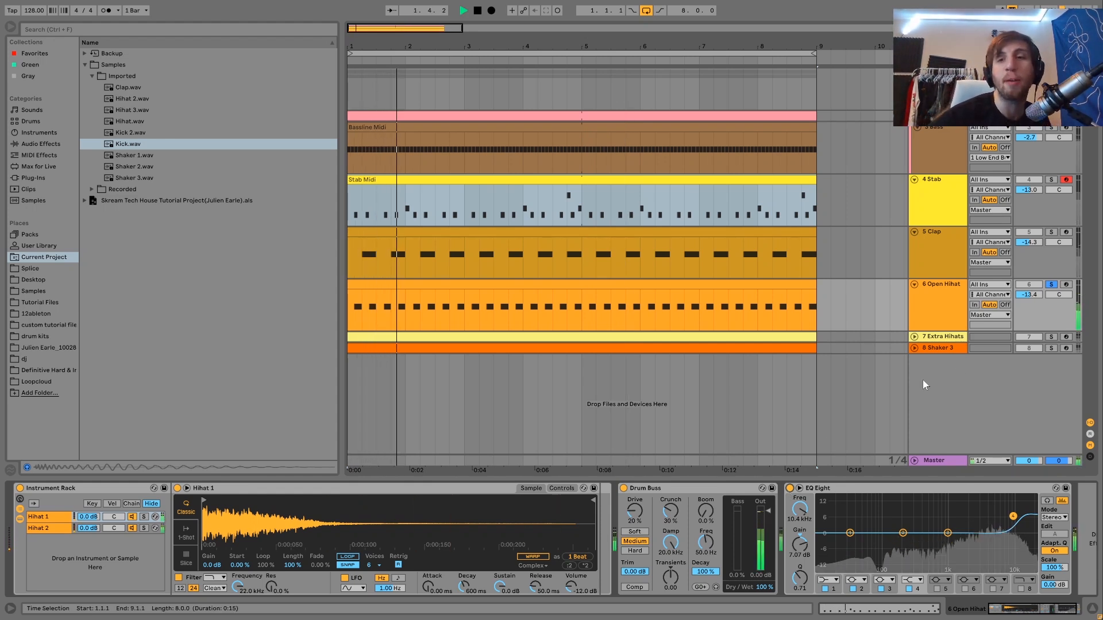
{"action": "key", "text": "space"}
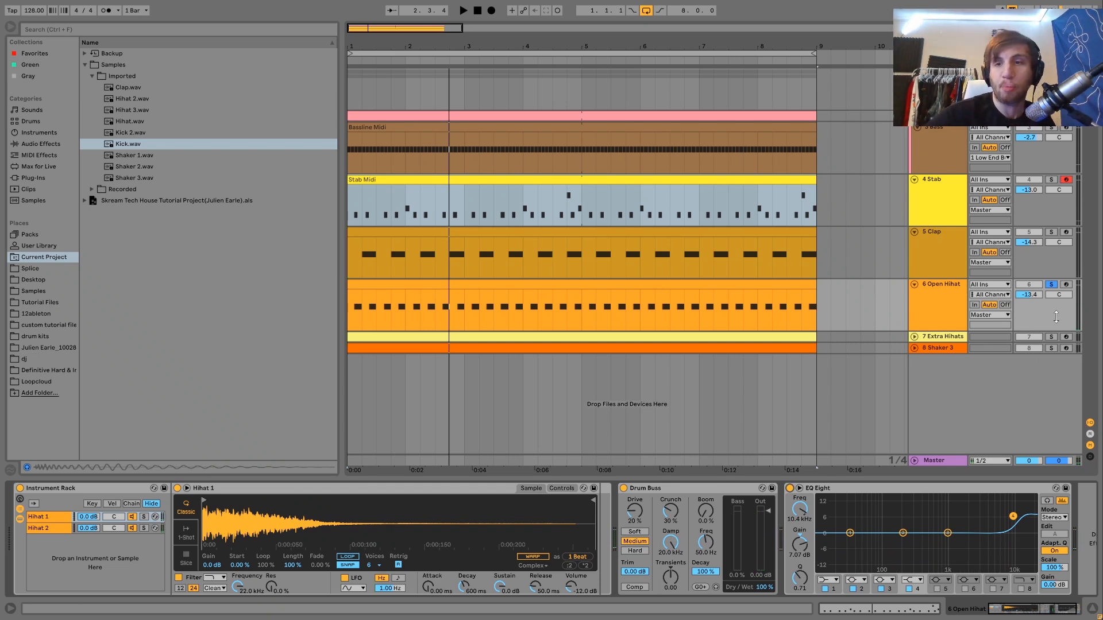
Solo and unfold the Extra Hihats track, play it, and add the Open Hihat track to the solo.
{"action": "left_click", "coordinate": [1050, 337]}
{"action": "left_click", "coordinate": [938, 335]}
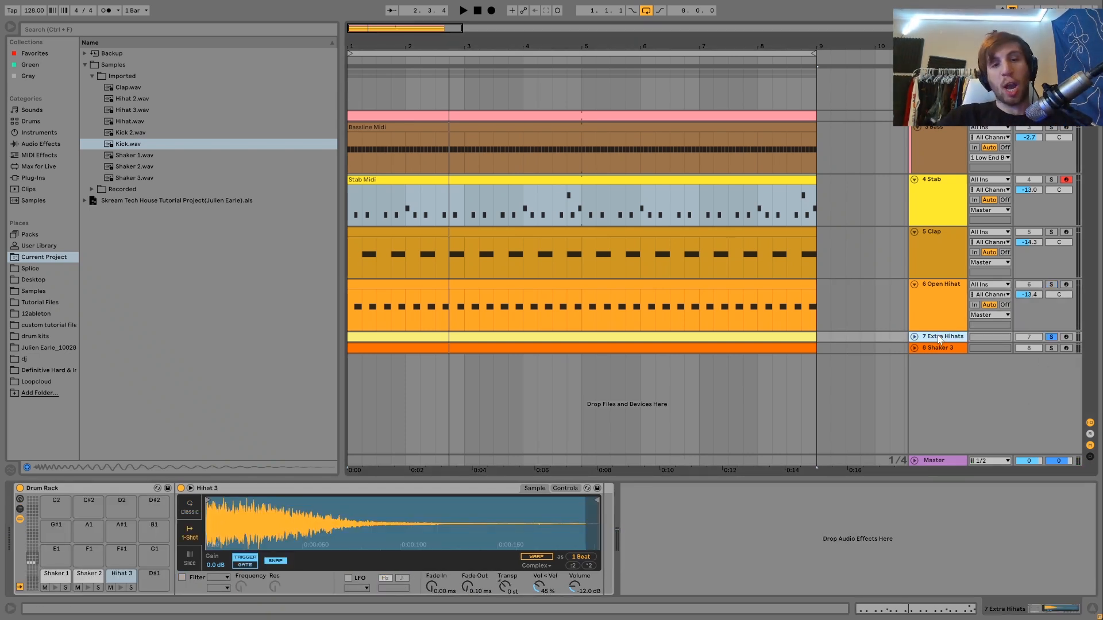
{"action": "key", "text": "Right"}
{"action": "key", "text": "space"}
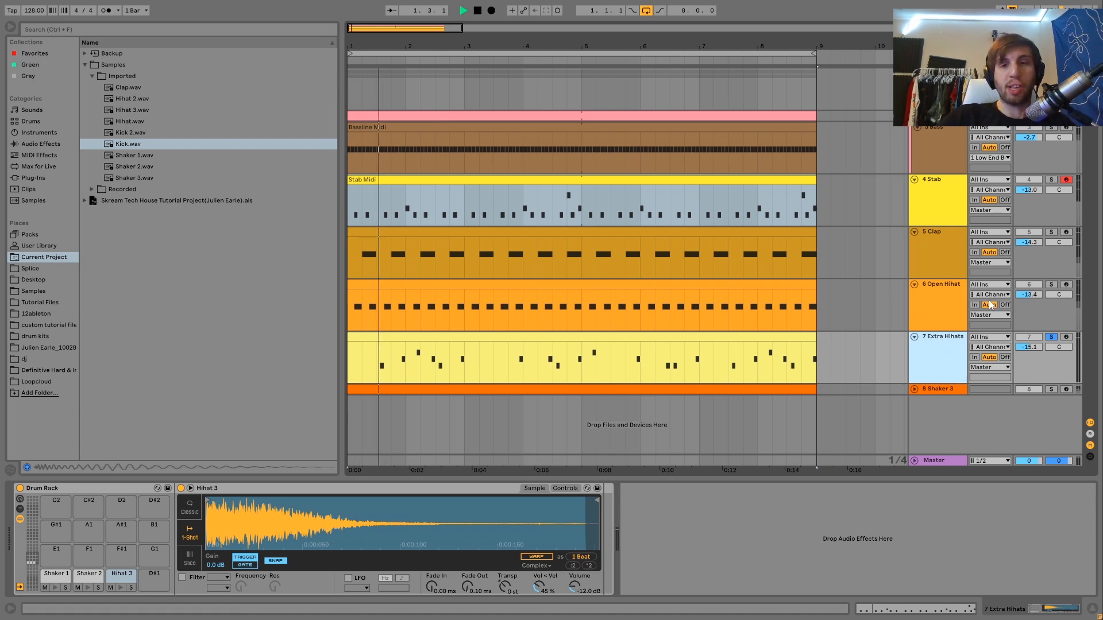
{"action": "left_click", "coordinate": [1050, 285], "text": "ctrl"}
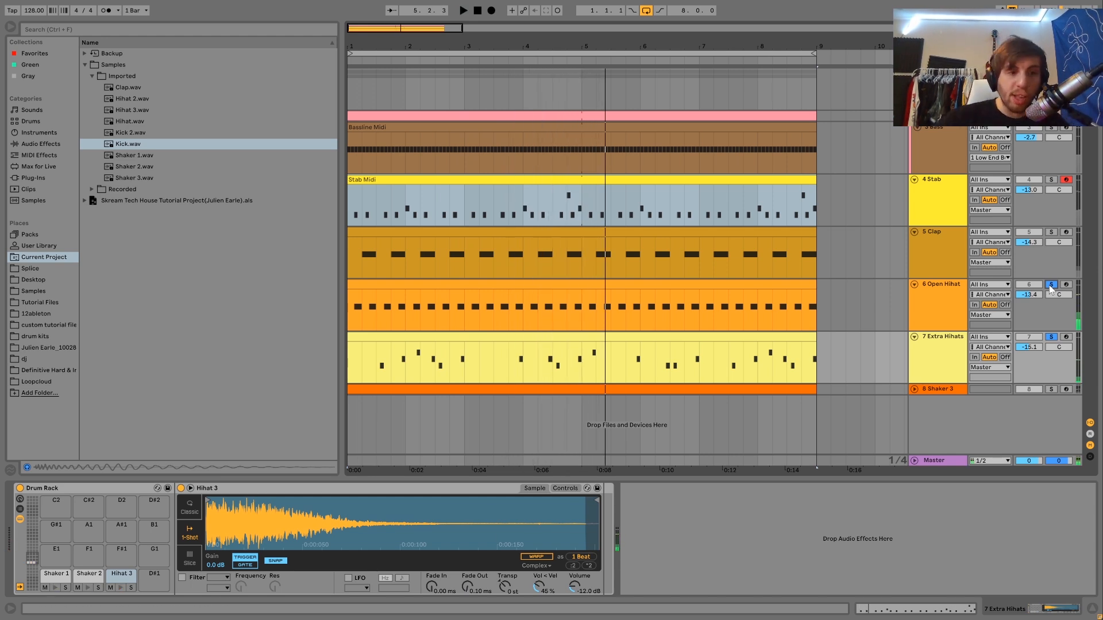
Preview the Hihat 3 and Shaker 2 pads in the Extra Hihats Drum Rack.
{"action": "left_click", "coordinate": [122, 587]}
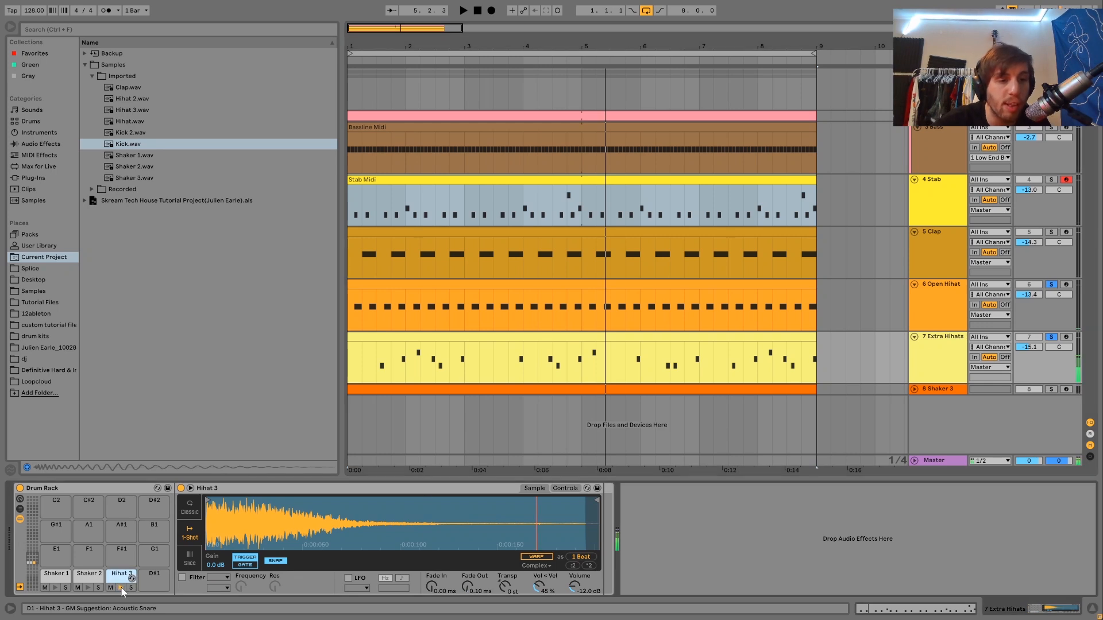
{"action": "left_click", "coordinate": [88, 587]}
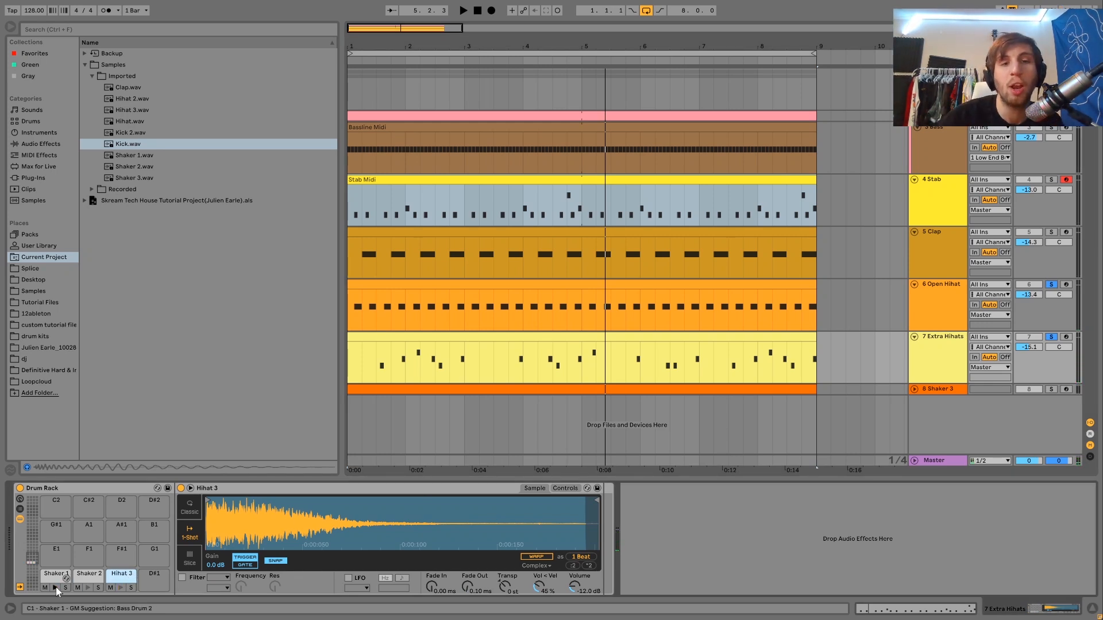
End the solo and play the full mix, then mute the Extra Hihats track and play it again for comparison.
{"action": "left_click", "coordinate": [1051, 337]}
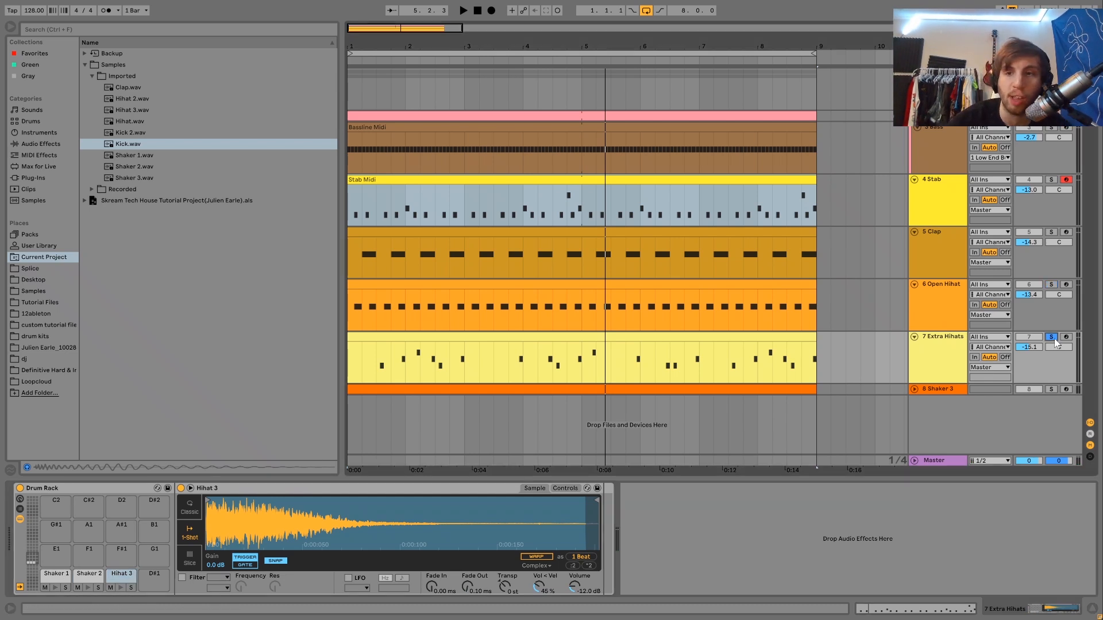
{"action": "key", "text": "space"}
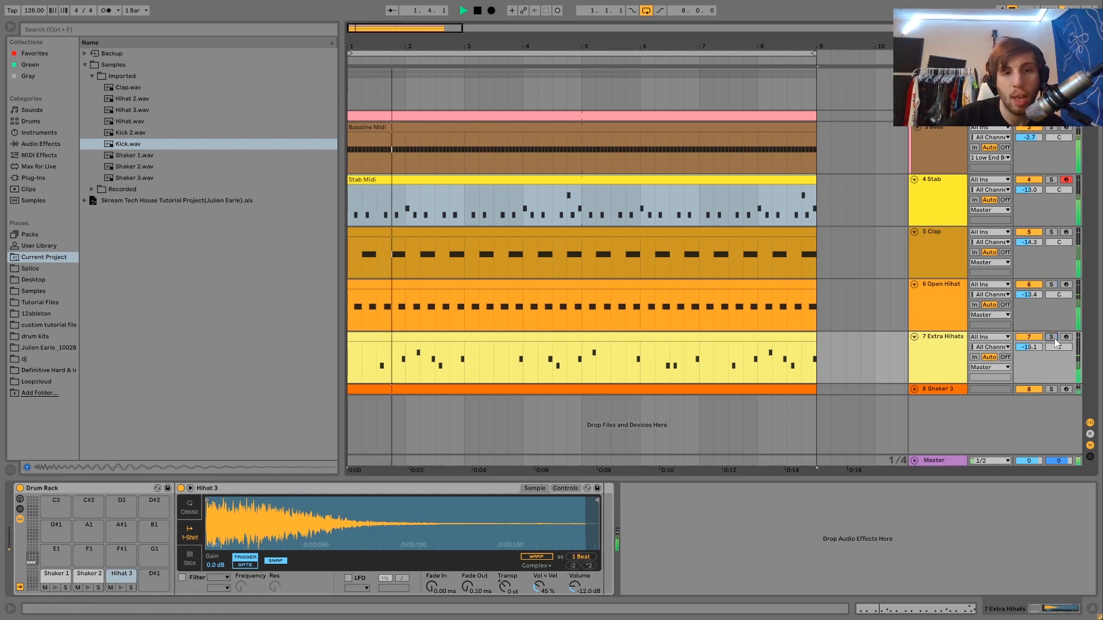
{"action": "key", "text": "space"}
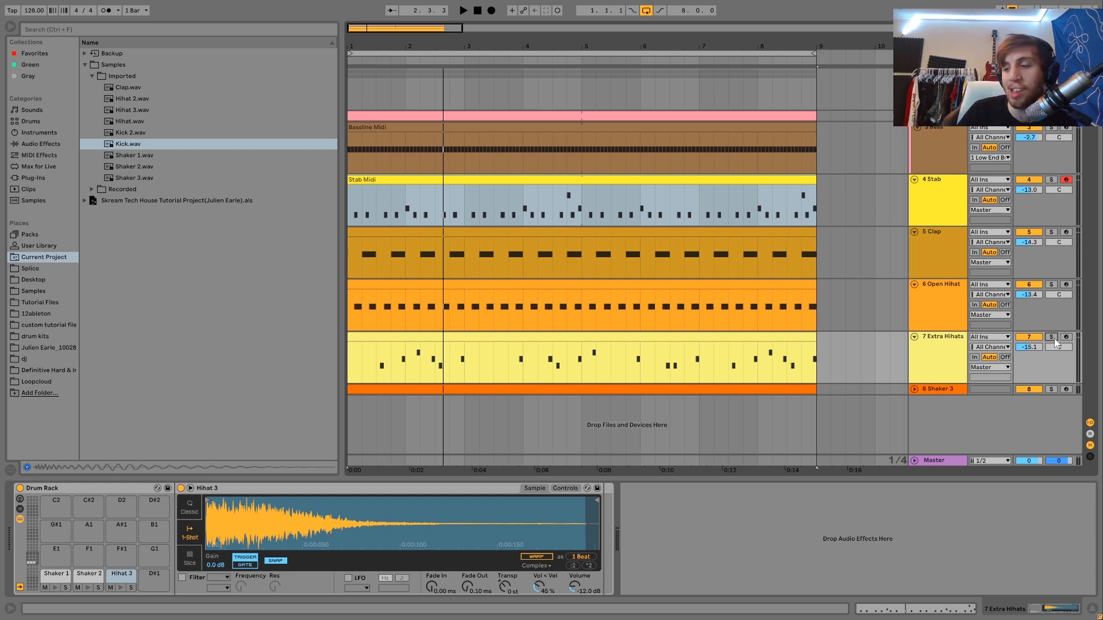
{"action": "left_click", "coordinate": [1035, 337]}
{"action": "key", "text": "space"}
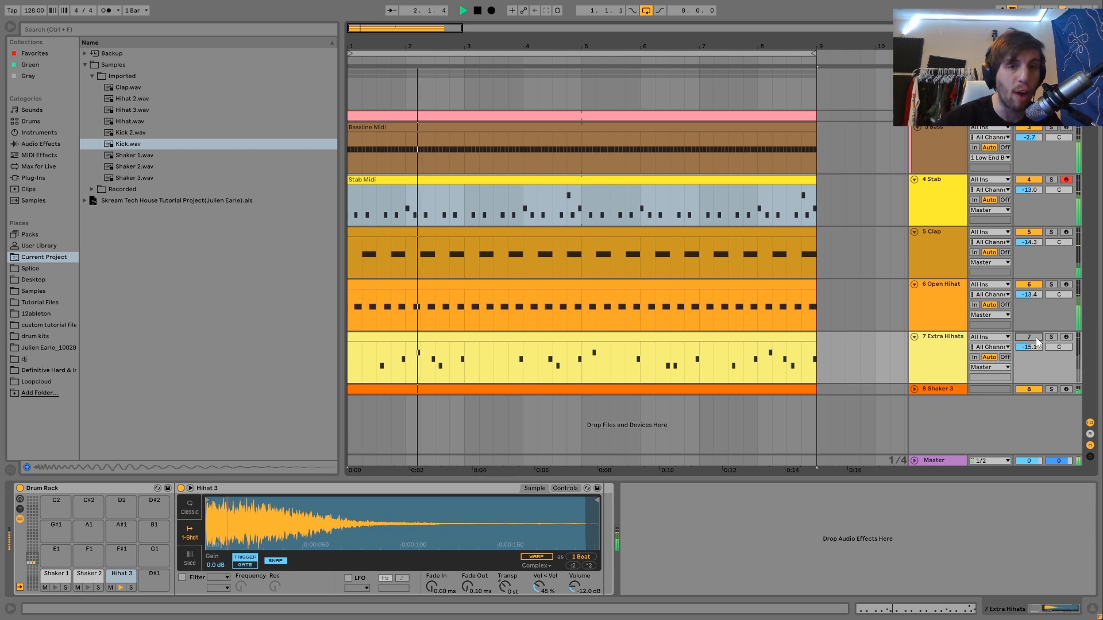
Unmute the Extra Hihats track and play the full mix again for comparison.
{"action": "key", "text": "space"}
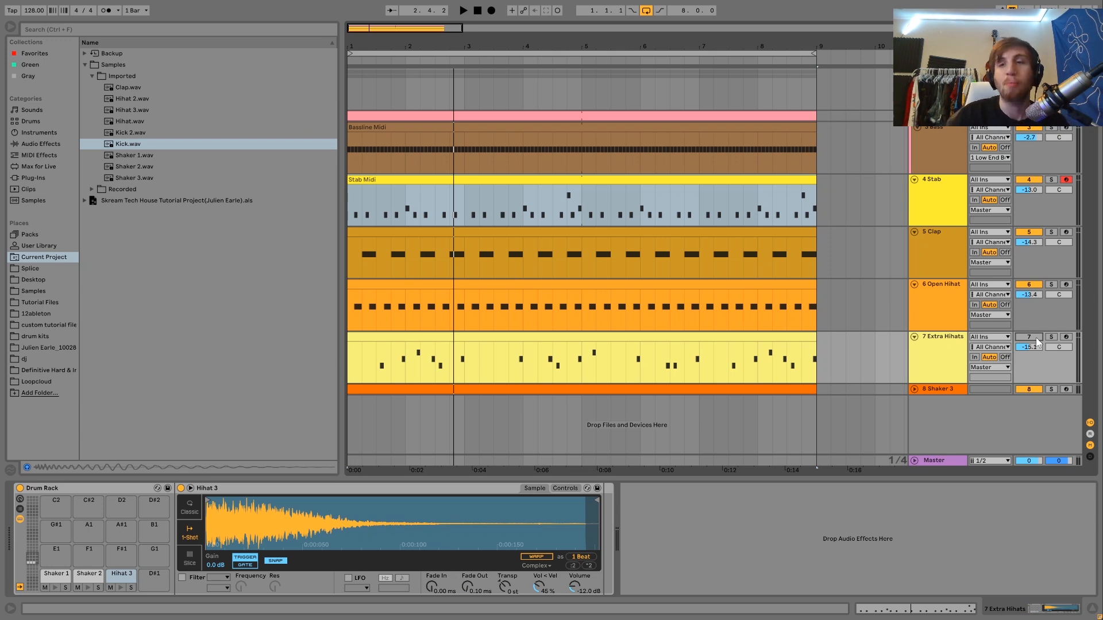
{"action": "left_click", "coordinate": [1029, 337]}
{"action": "key", "text": "space"}
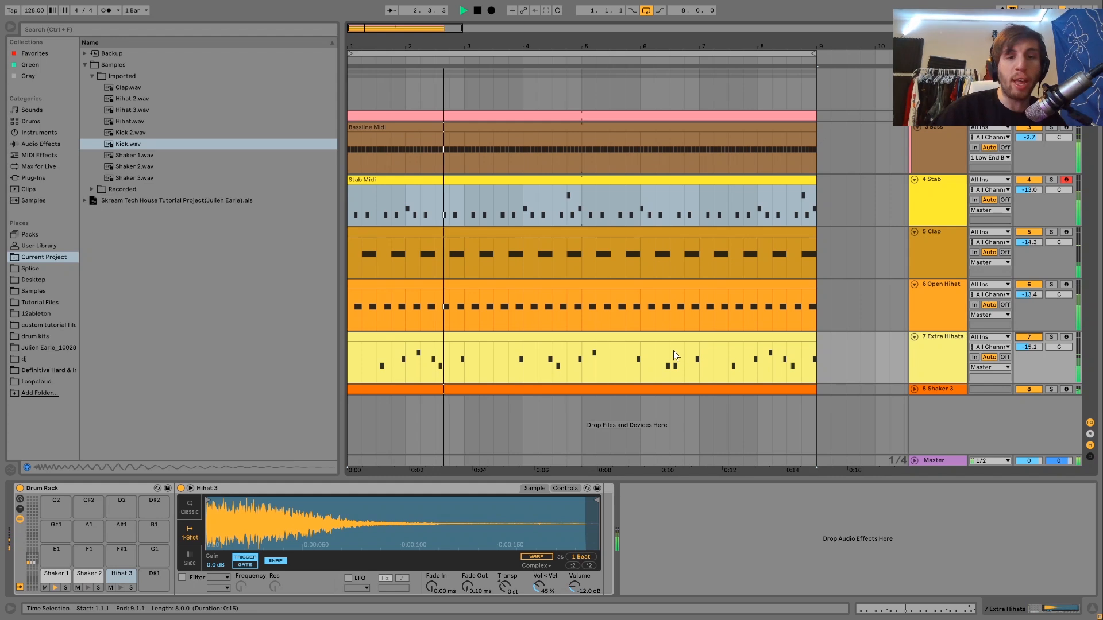
{"action": "key", "text": "space"}
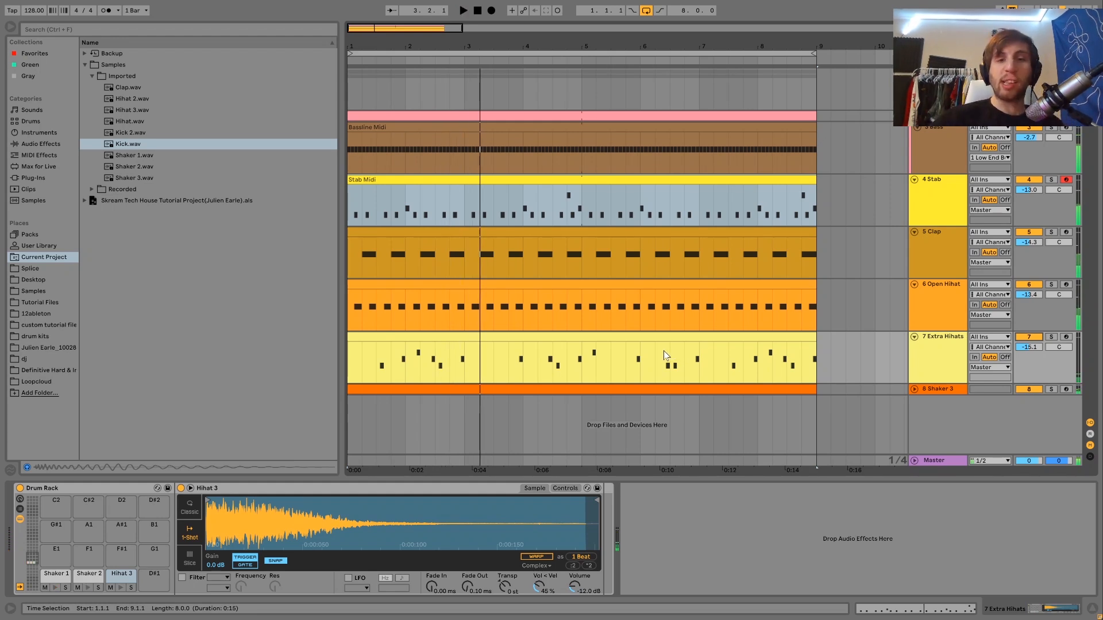
Open the Extra Hihats clip to view its note pattern, return to the track's Drum Rack, and play the full mix.
{"action": "double_click", "coordinate": [628, 337]}
{"action": "left_click", "coordinate": [683, 312]}
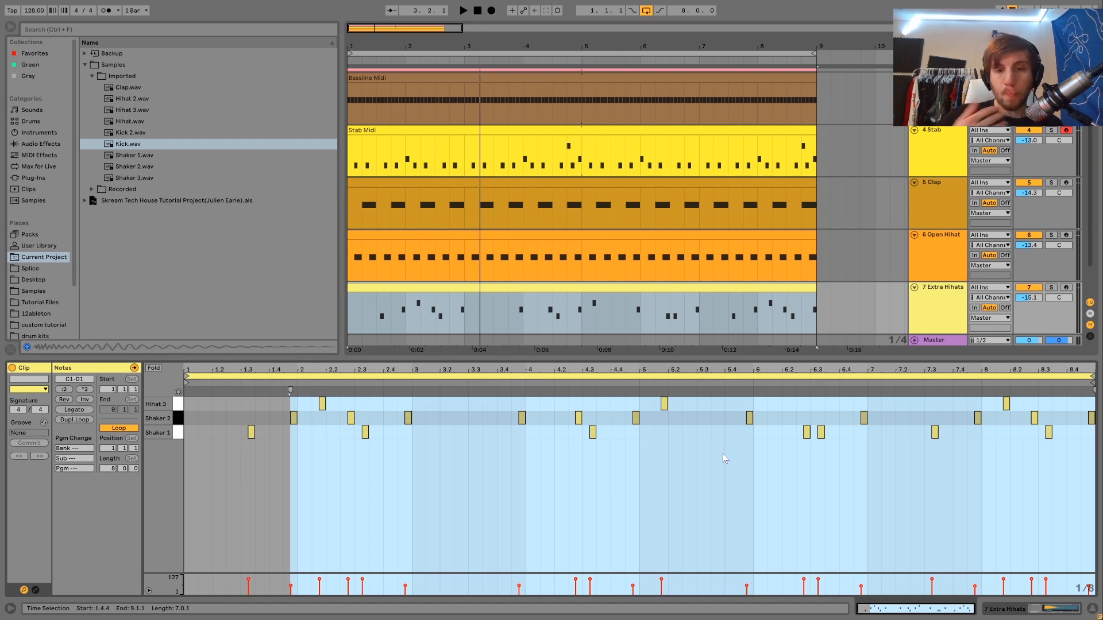
{"action": "key", "text": "space"}
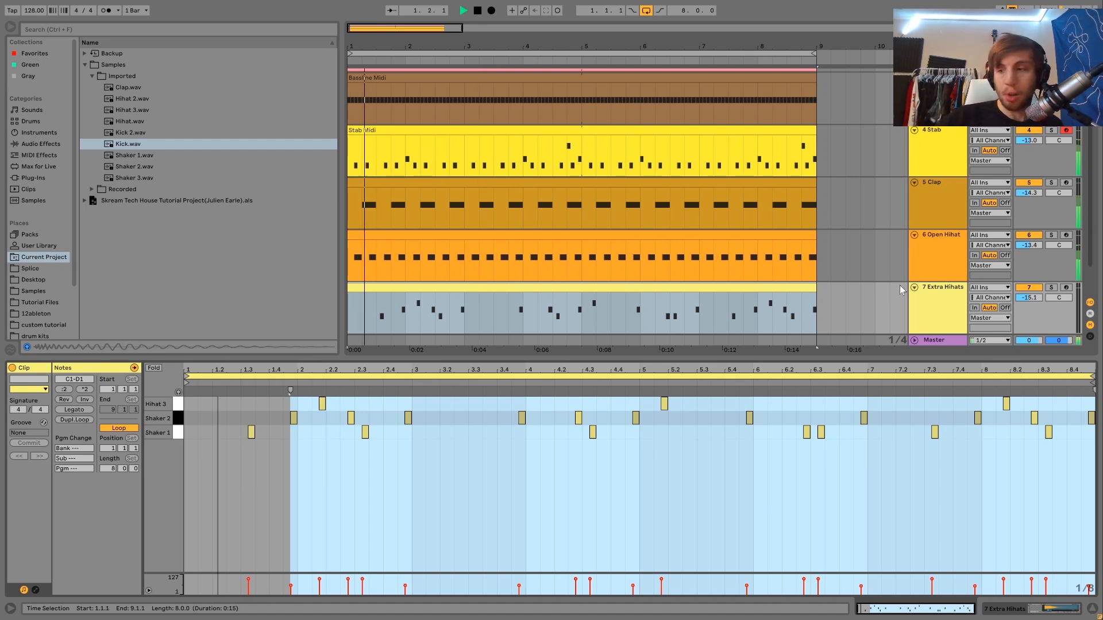
{"action": "left_click", "coordinate": [921, 294]}
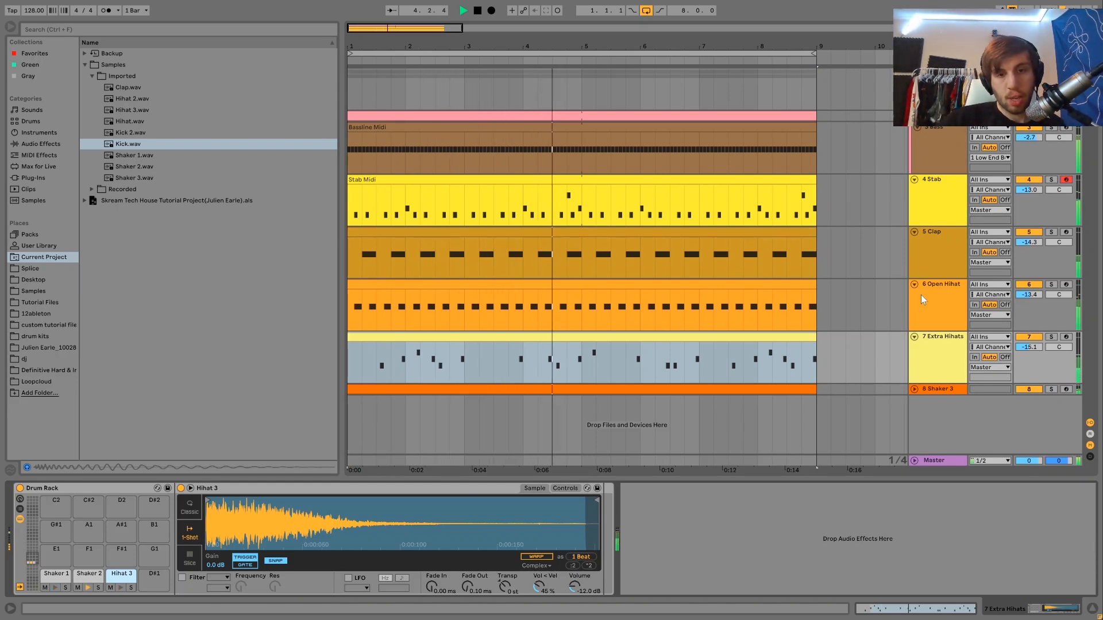
{"action": "key", "text": "space"}
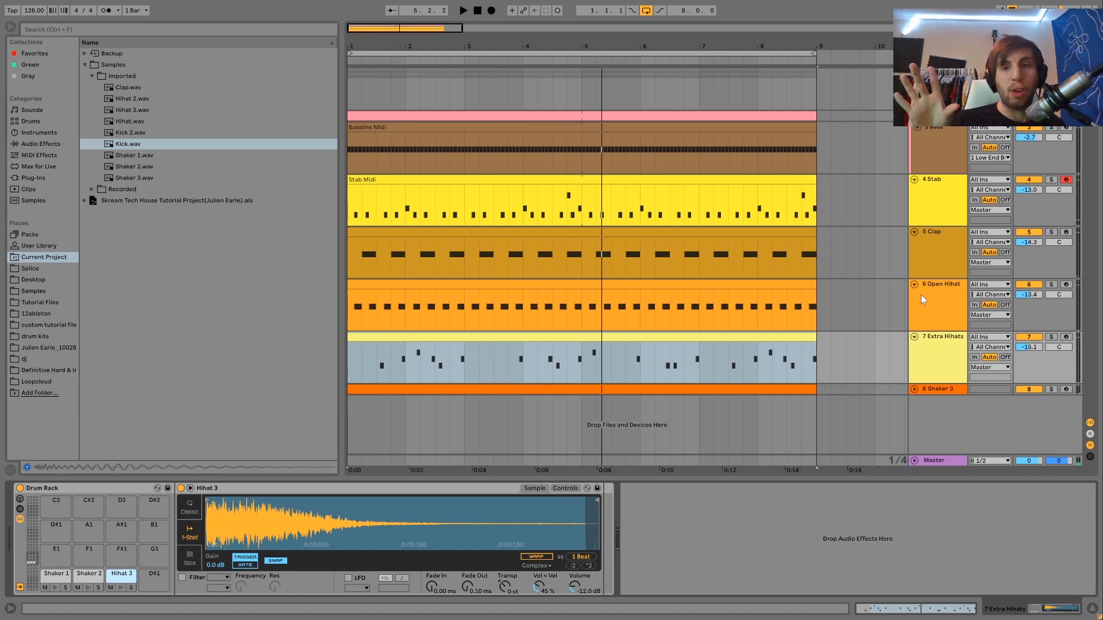
{"action": "key", "text": "space"}
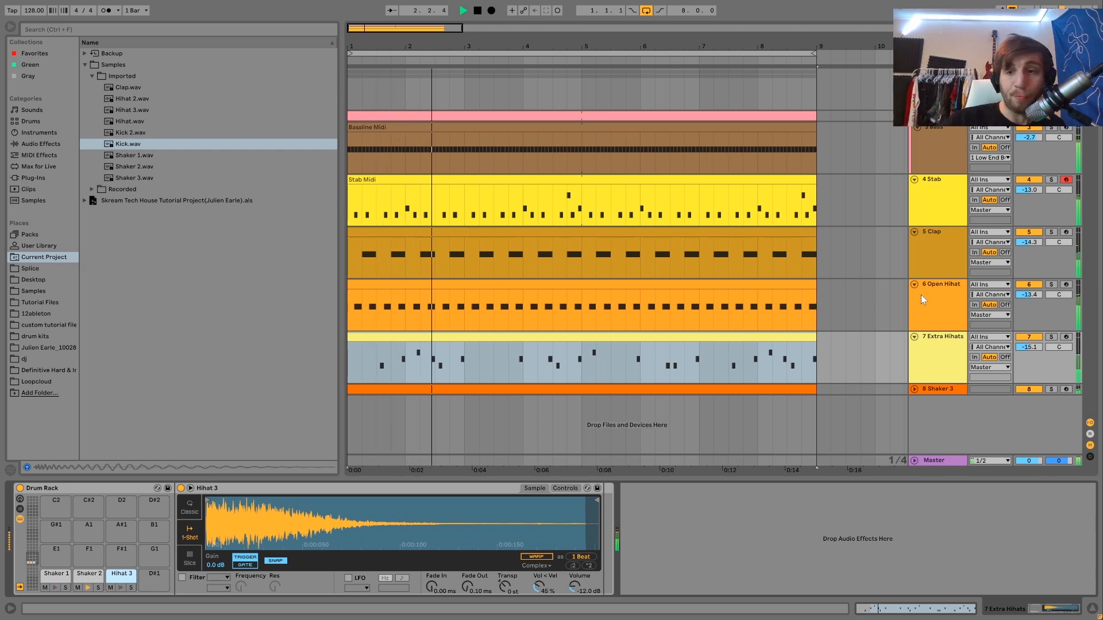
Select, solo and unfold the Shaker 3 track while playing it from the start.
{"action": "left_click", "coordinate": [931, 389]}
{"action": "key", "text": "space"}
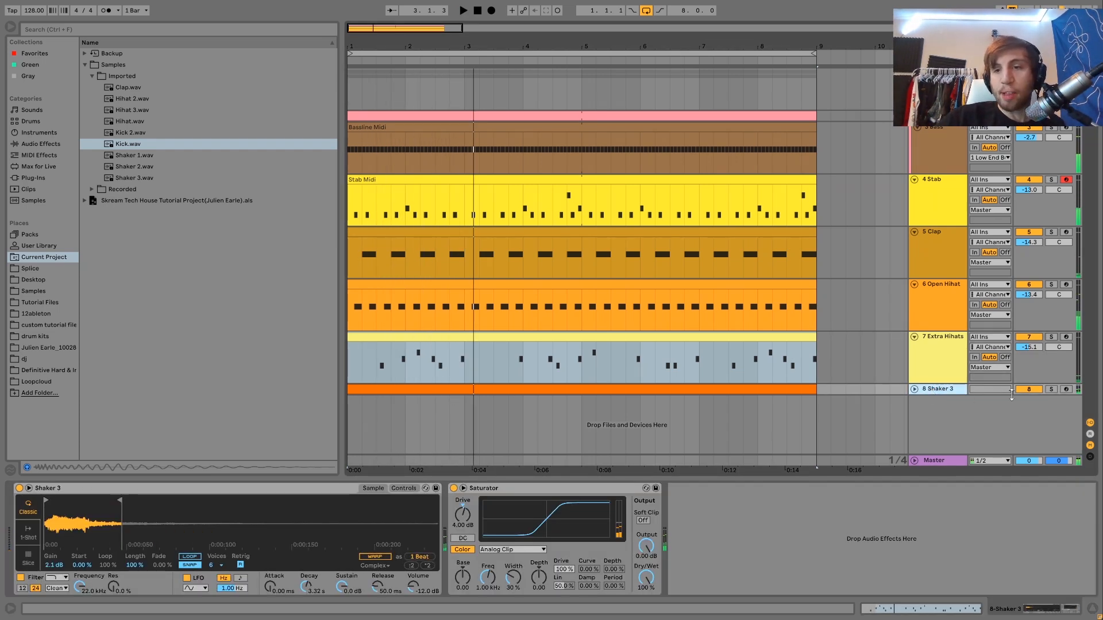
{"action": "key", "text": "space"}
{"action": "left_click", "coordinate": [1047, 388]}
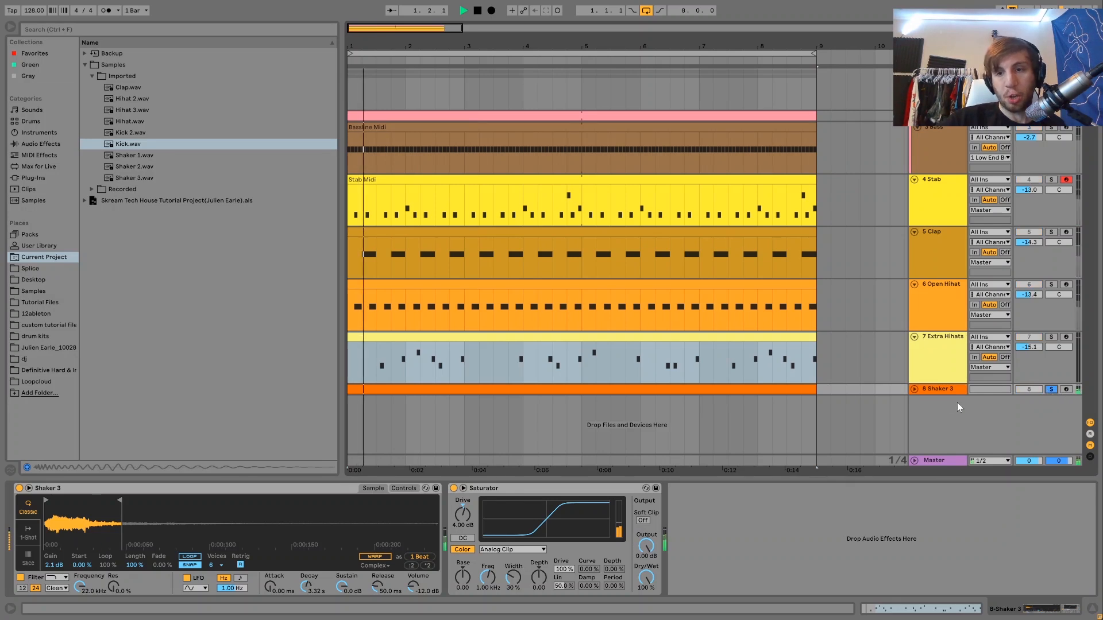
{"action": "left_click", "coordinate": [913, 389]}
{"action": "key", "text": "space"}
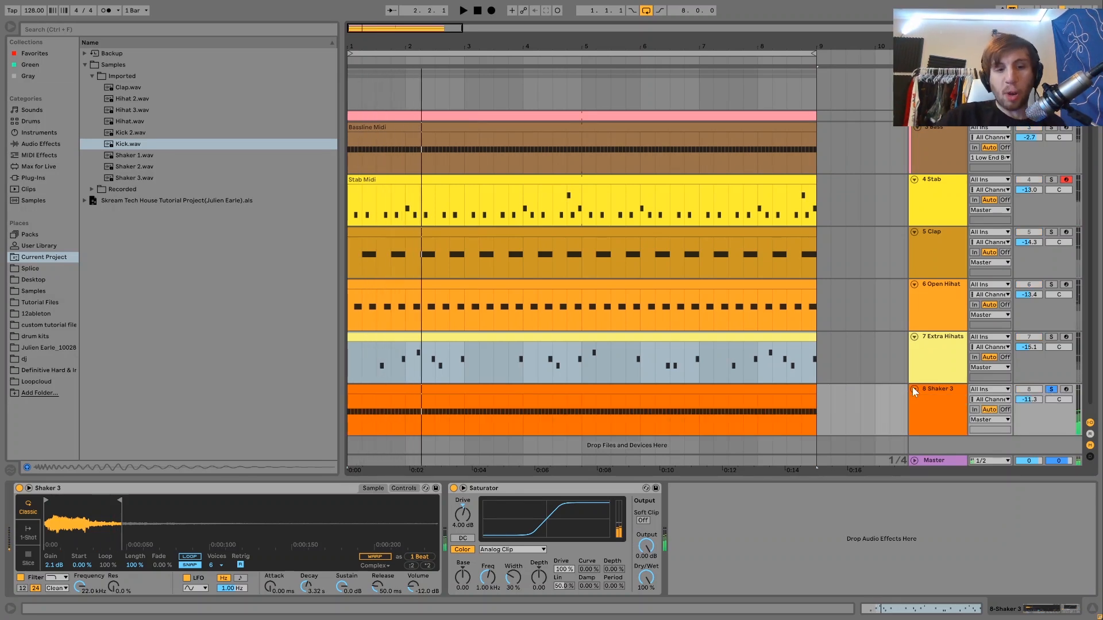
Play the soloed Shaker 3 track and compare its sound with the Saturator switched off and back on.
{"action": "key", "text": "space"}
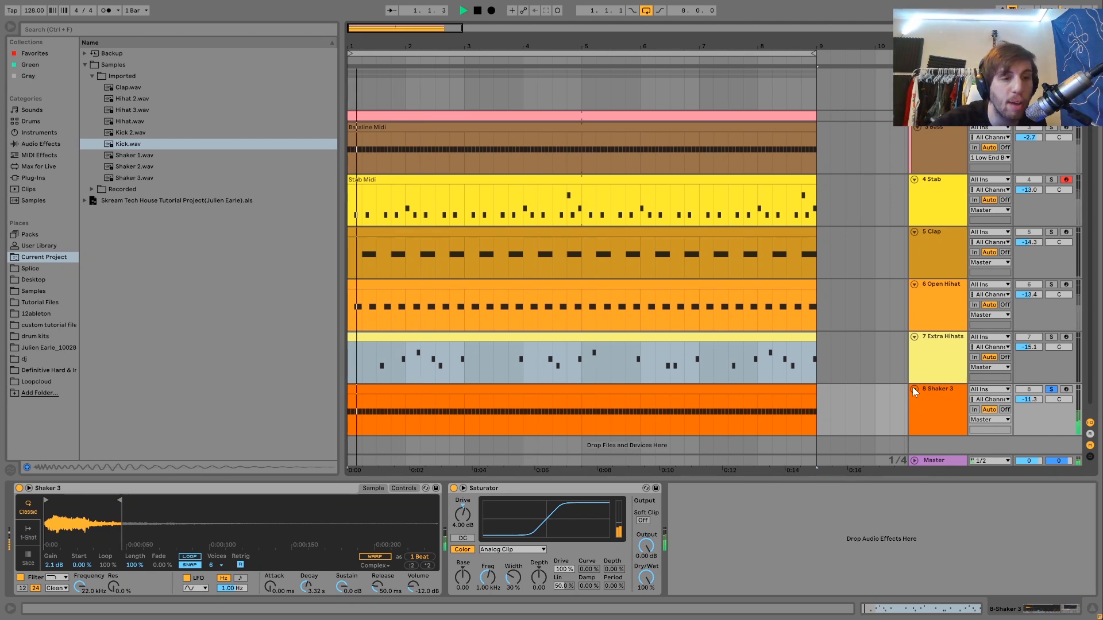
{"action": "left_click", "coordinate": [454, 488]}
{"action": "left_click", "coordinate": [453, 488]}
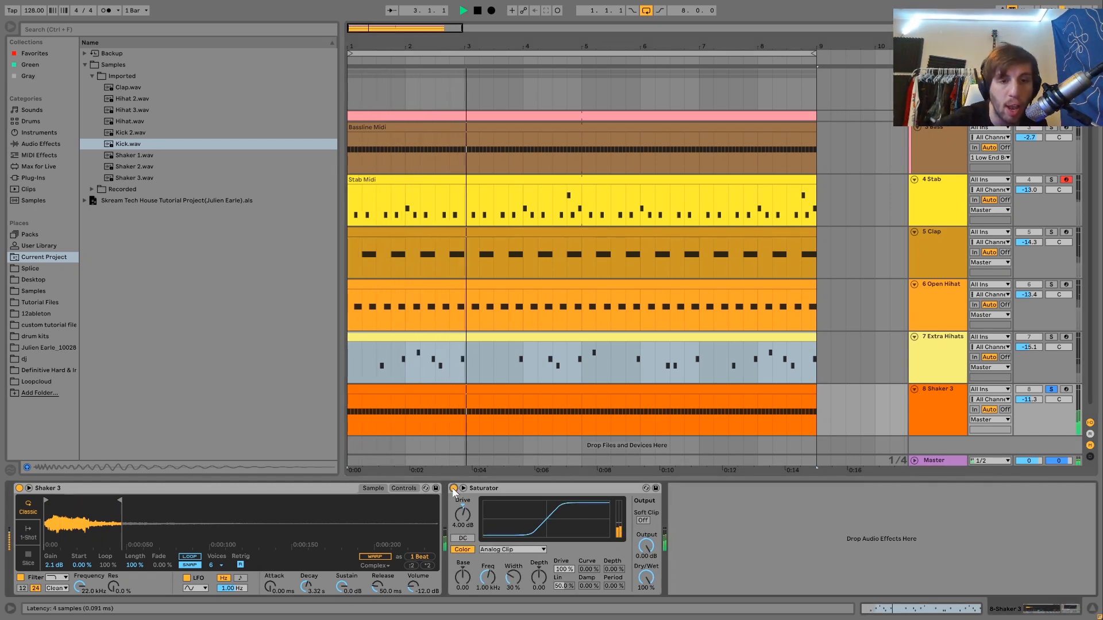
End the Shaker 3 solo and play the shaker within the full mix.
{"action": "left_click", "coordinate": [1051, 389]}
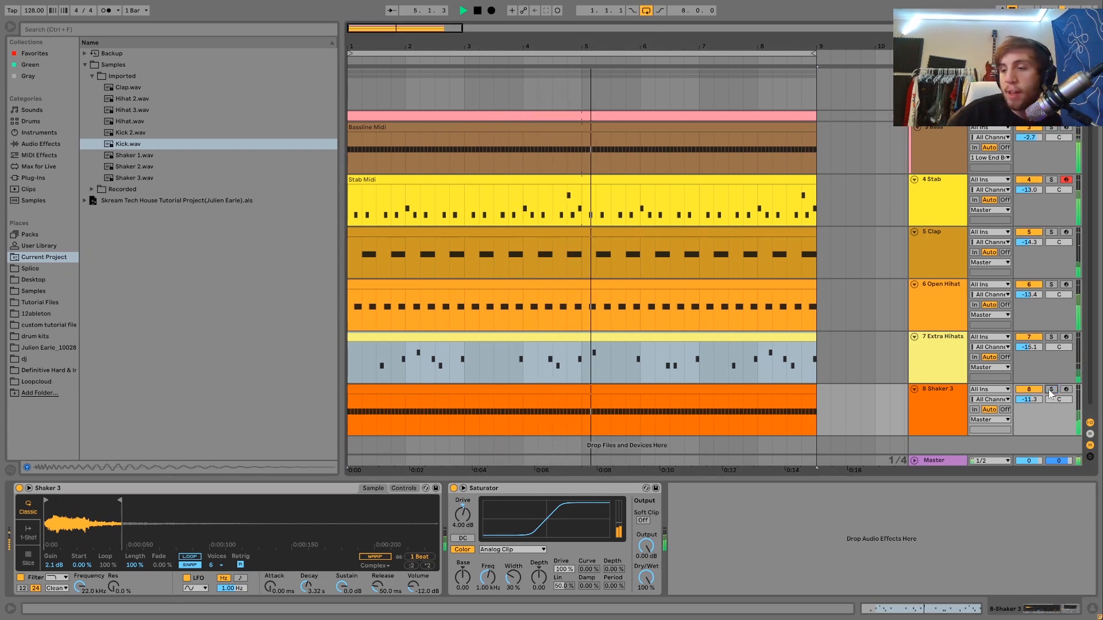
{"action": "key", "text": "space"}
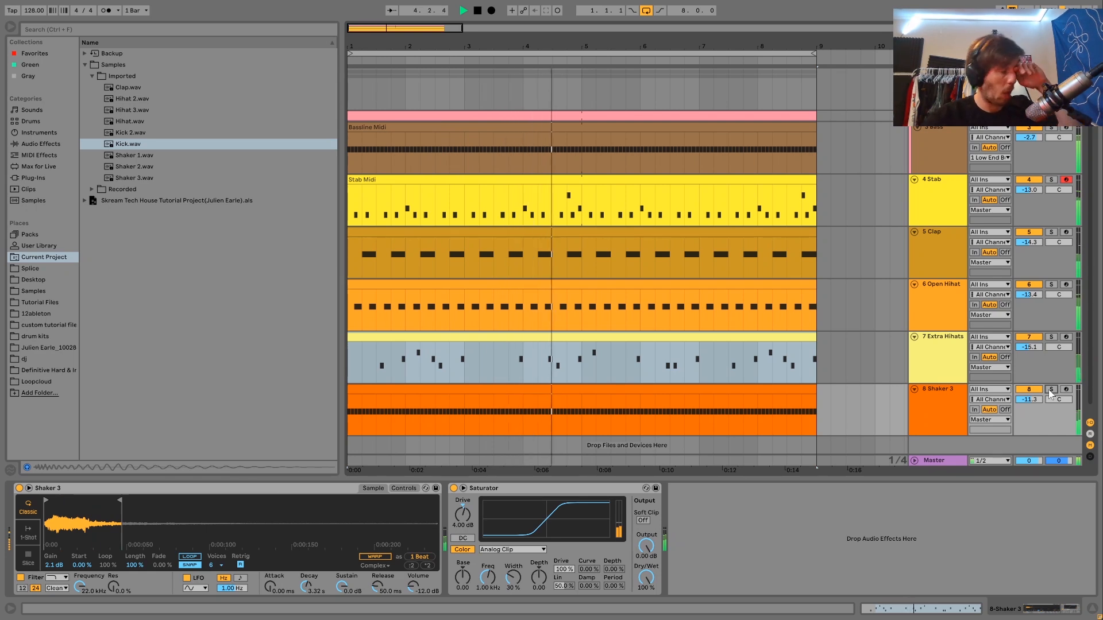
{"action": "key", "text": "space"}
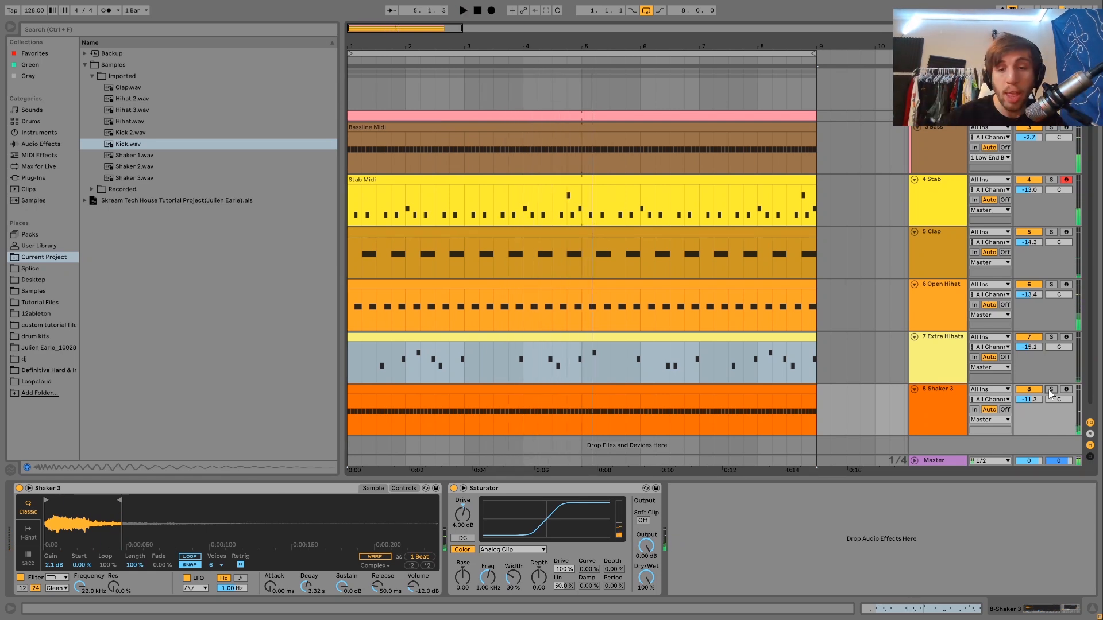